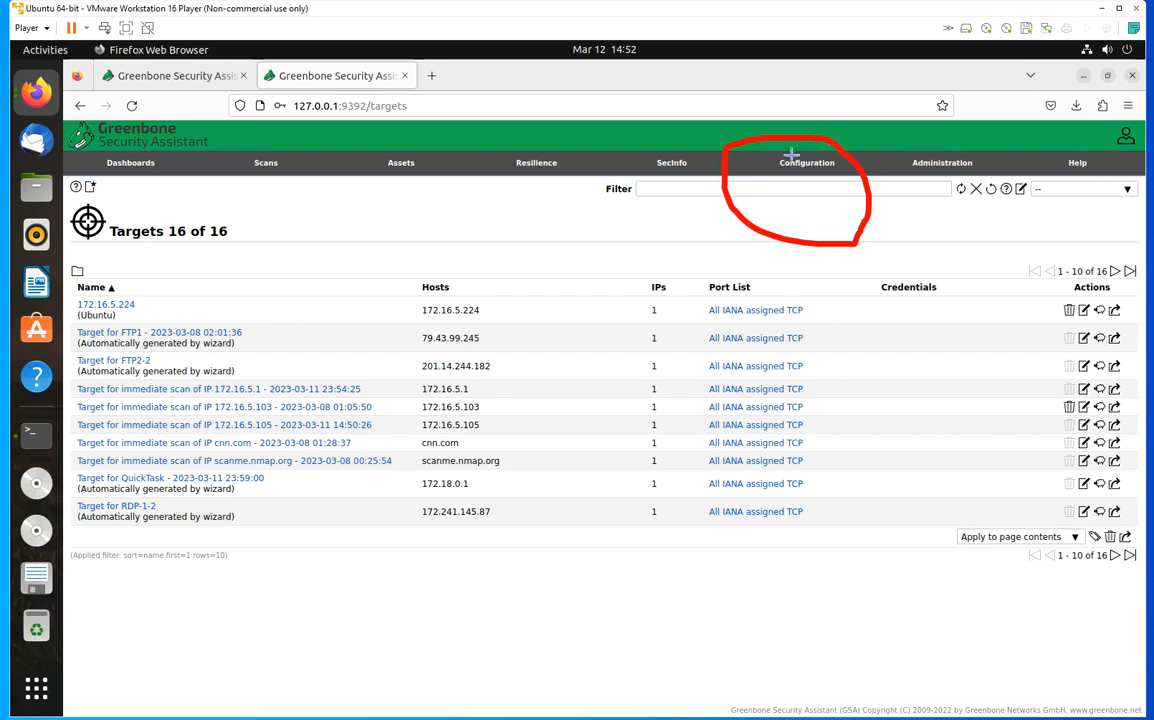
left_click_drag(262, 180, 285, 179)
left_click_drag(138, 182, 170, 182)
left_click_drag(940, 178, 960, 178)
left_click_drag(659, 179, 670, 179)
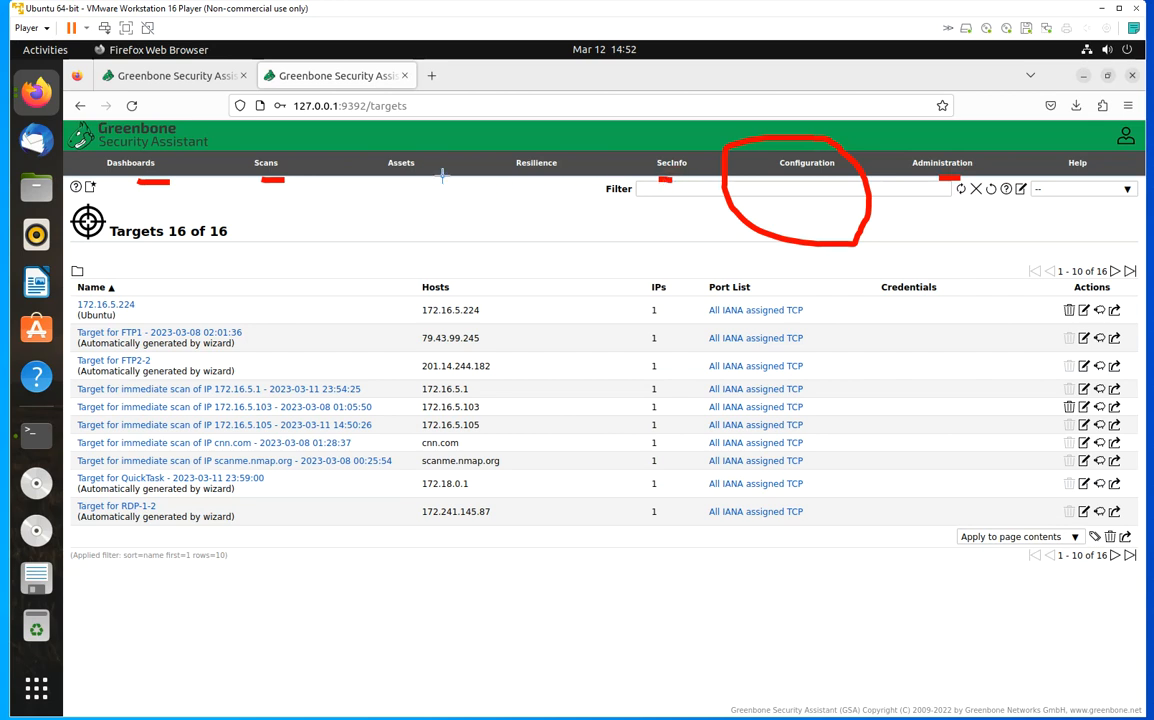
left_click_drag(404, 182, 430, 182)
mouse_move(545, 147)
left_mouse_down()
mouse_move(507, 165)
mouse_move(563, 150)
left_mouse_up()
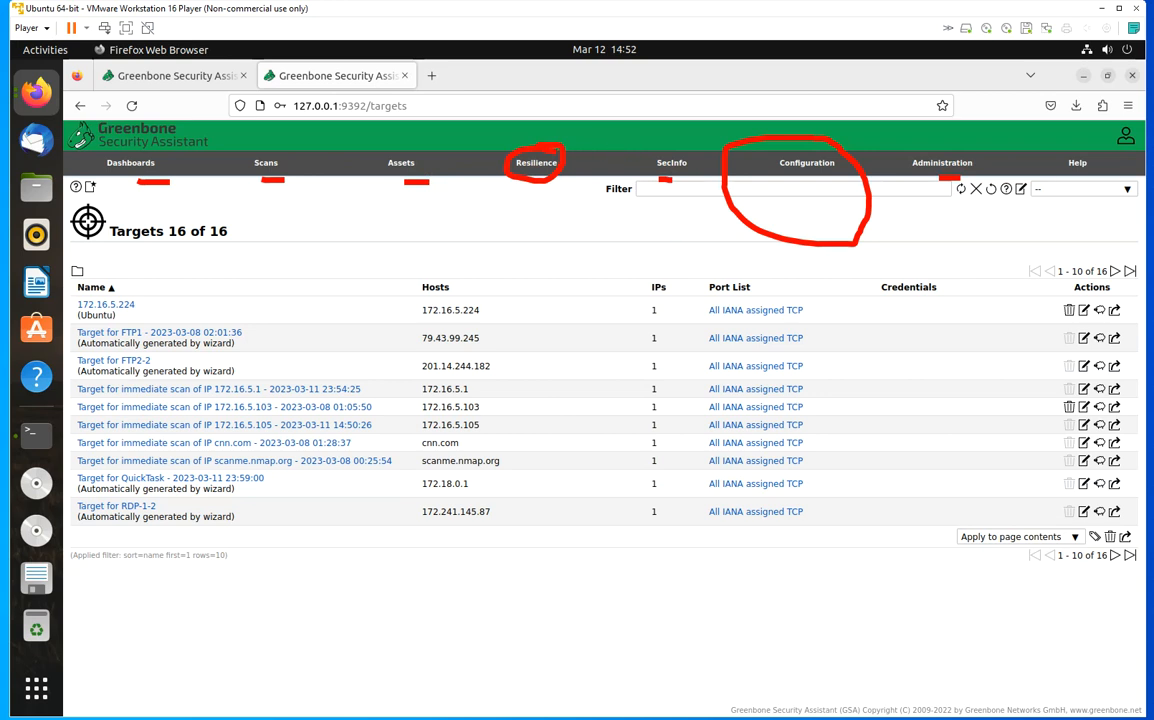
key("Escape")
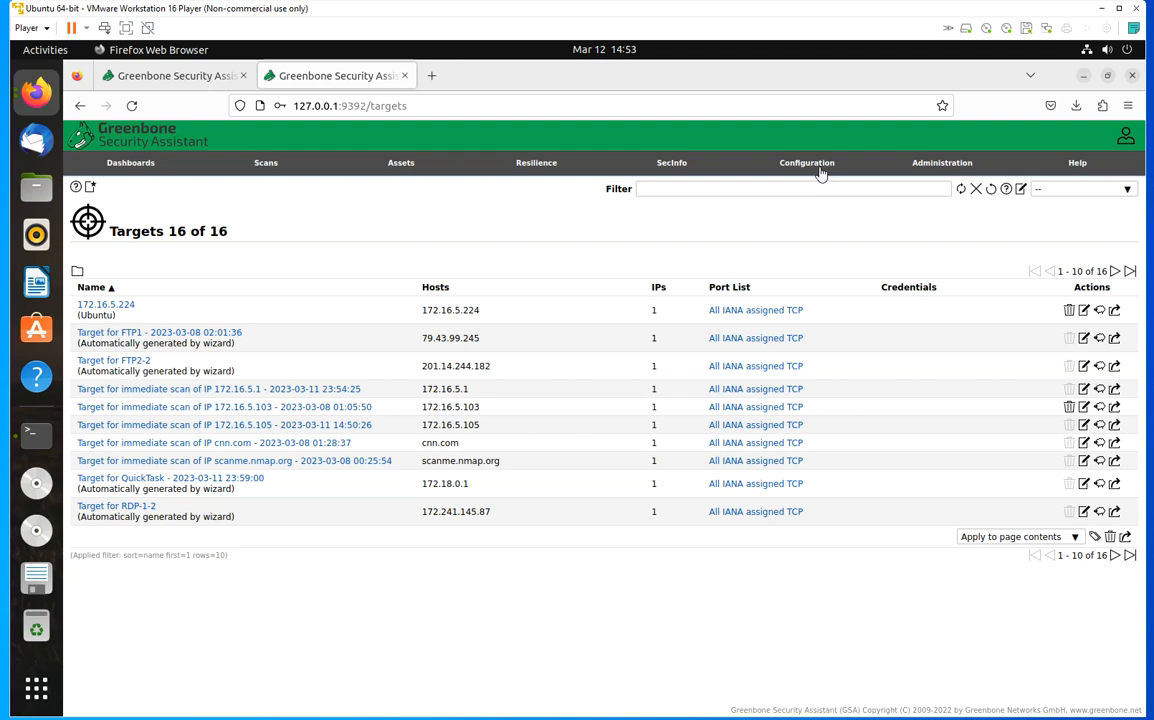
mouse_move(815, 166)
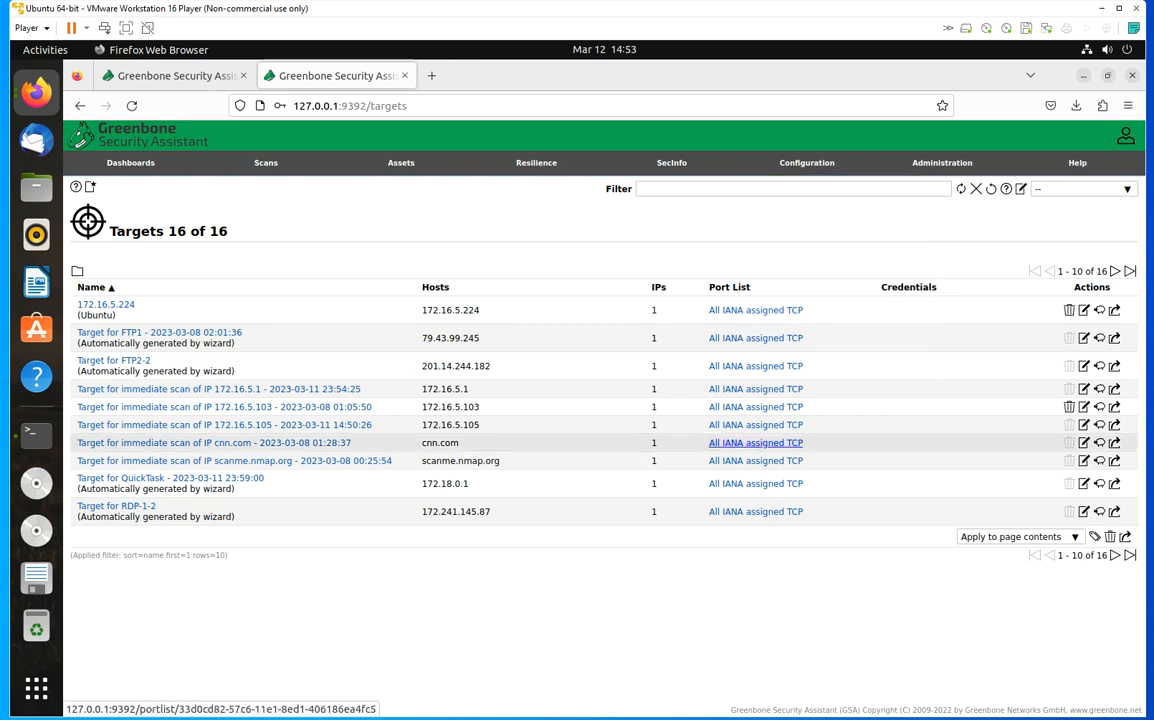
mouse_move(890, 185)
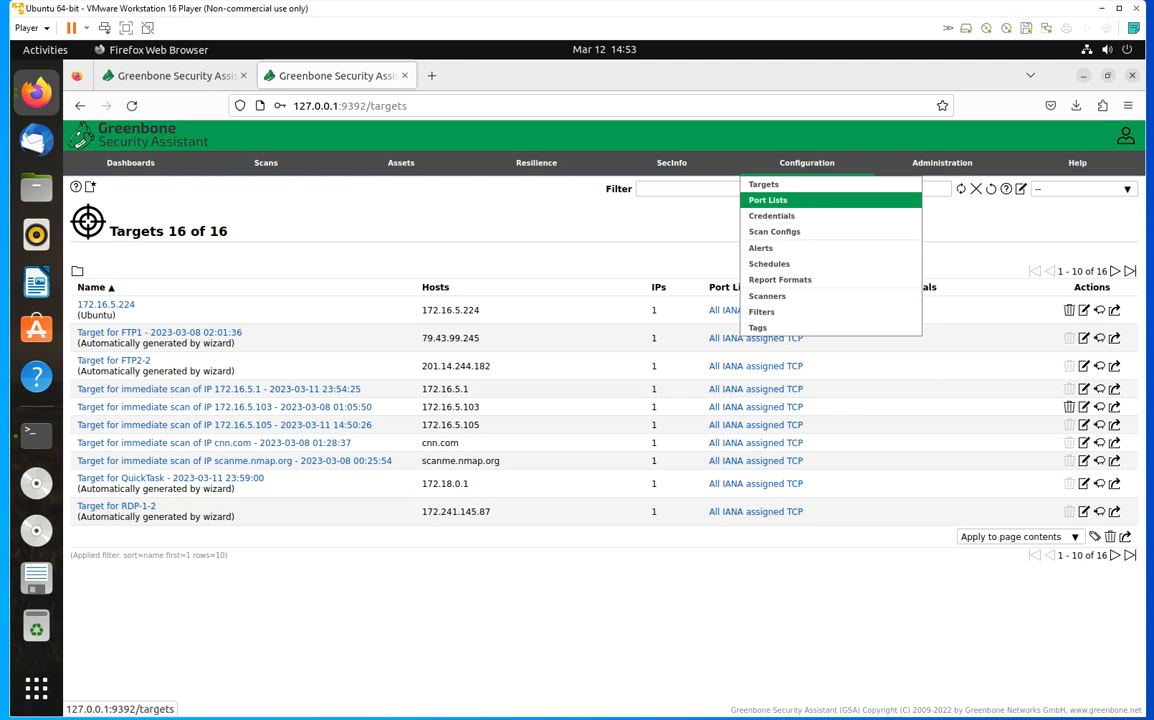
- Open the scan tasks list in the first browser tab and the configured targets list in the second
left_click(172, 75)
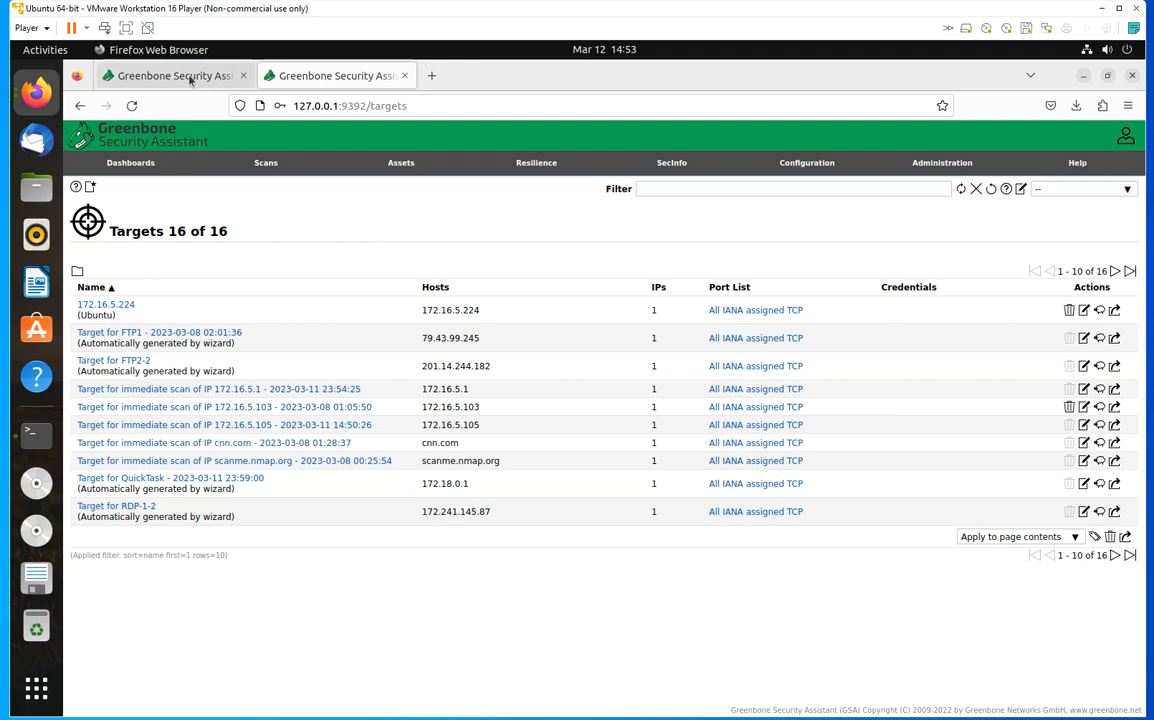
left_click(130, 162)
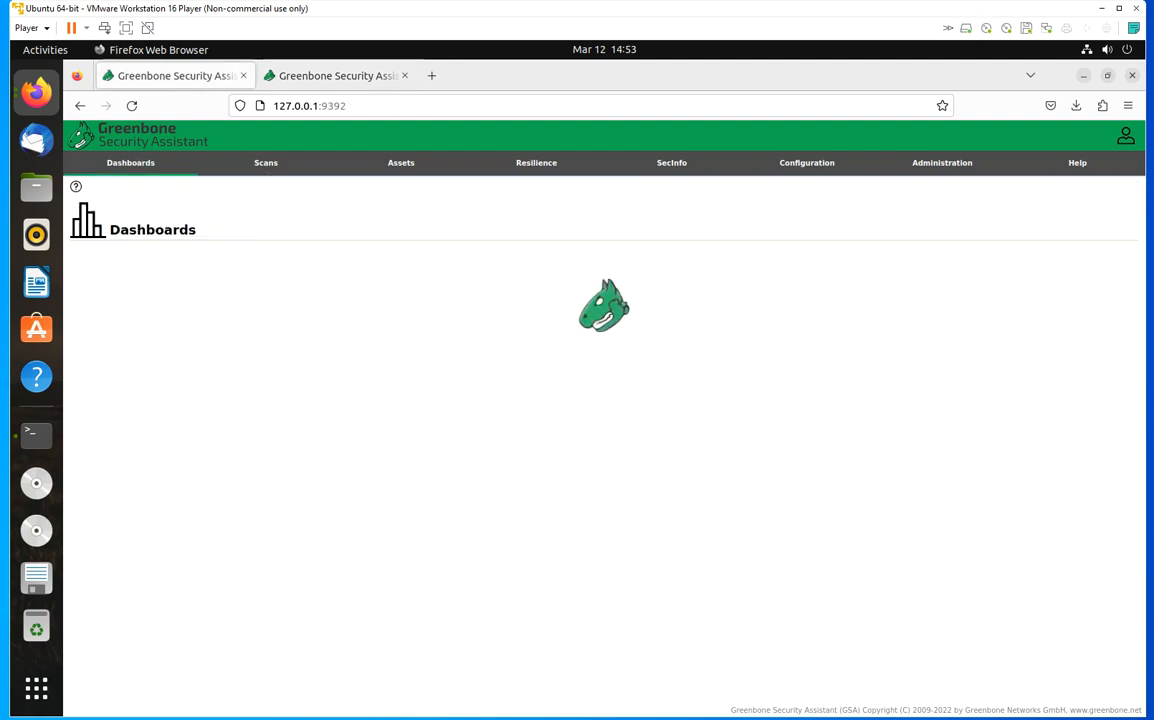
left_click(266, 163)
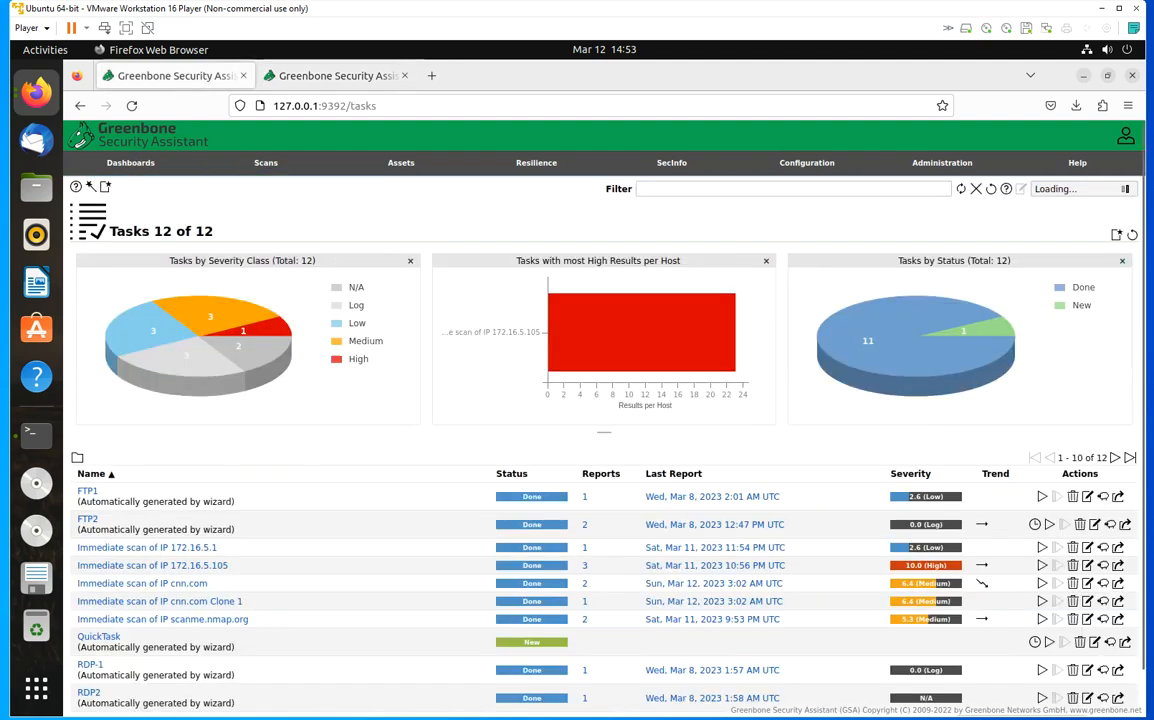
left_click(335, 75)
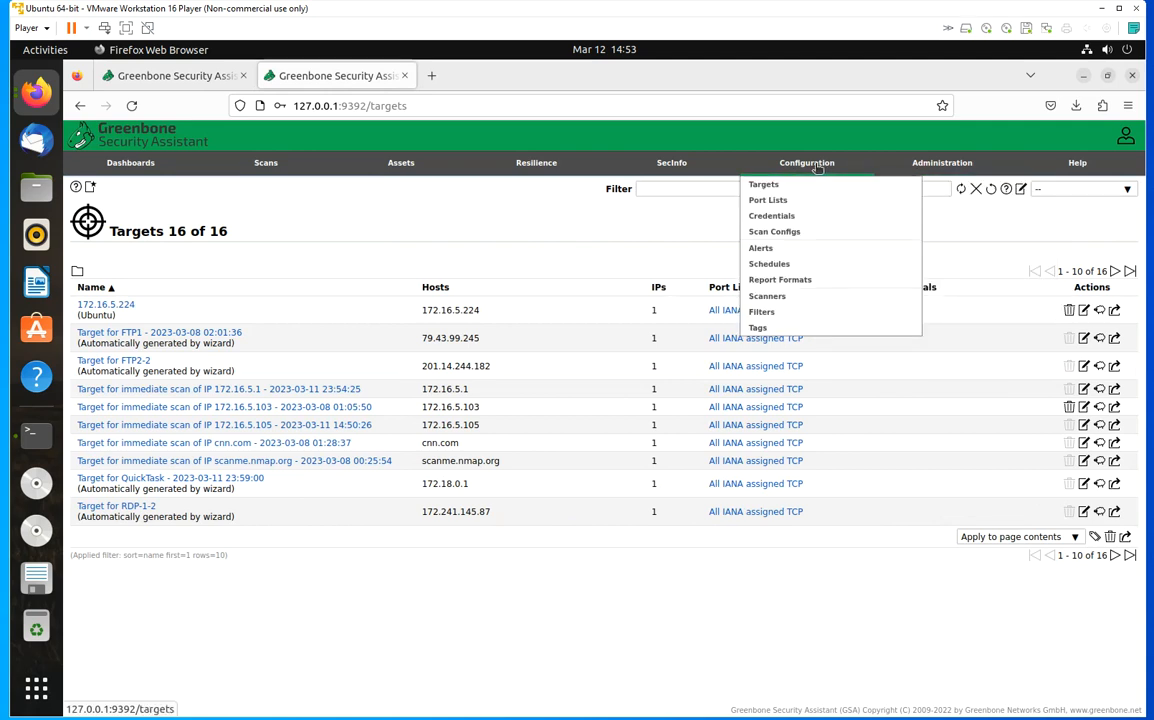
left_click(765, 185)
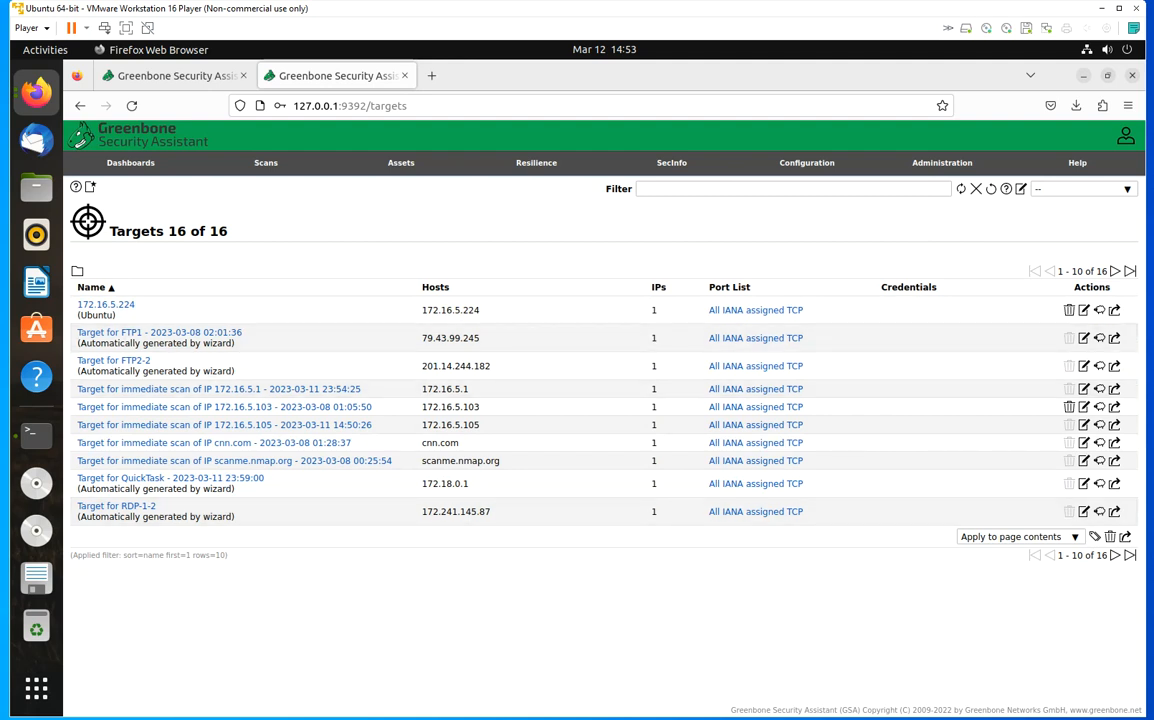
left_click(170, 75)
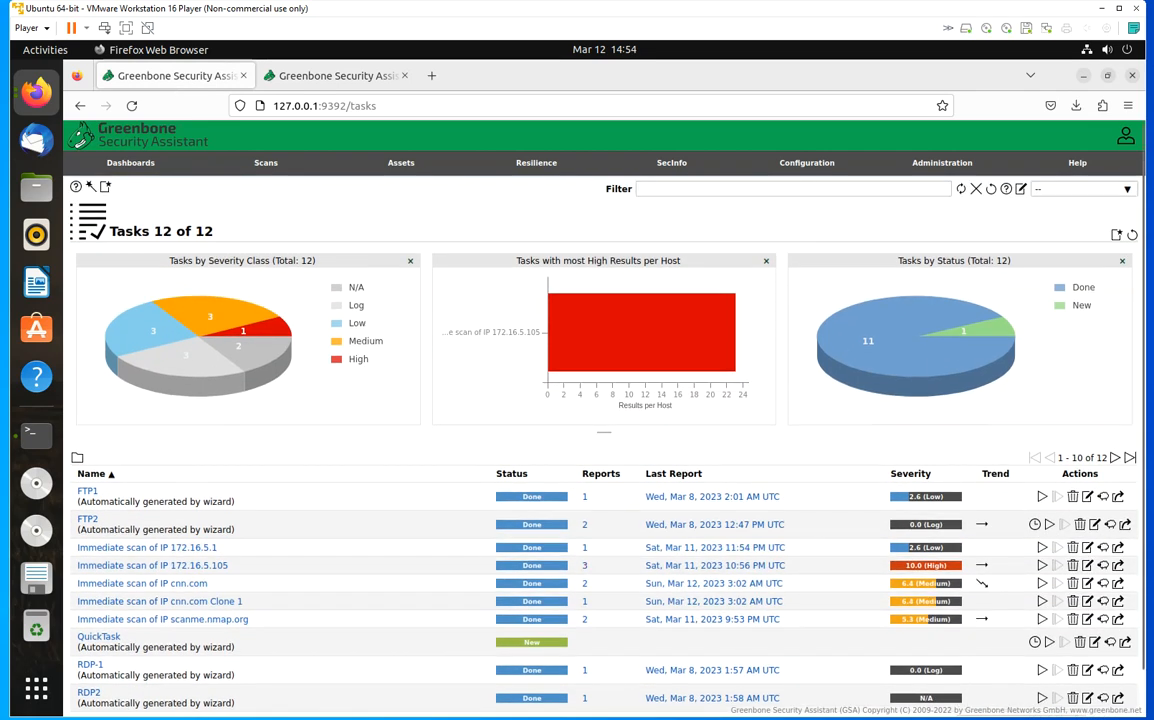
mouse_move(225, 162)
mouse_move(105, 187)
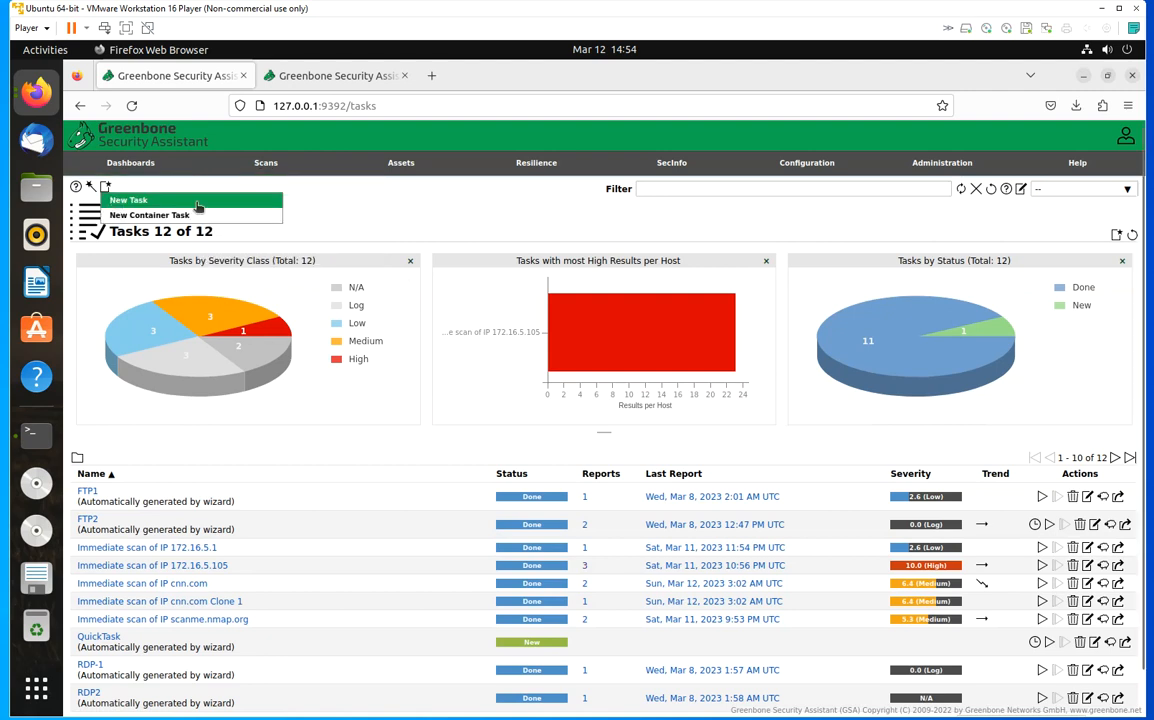
left_click(128, 200)
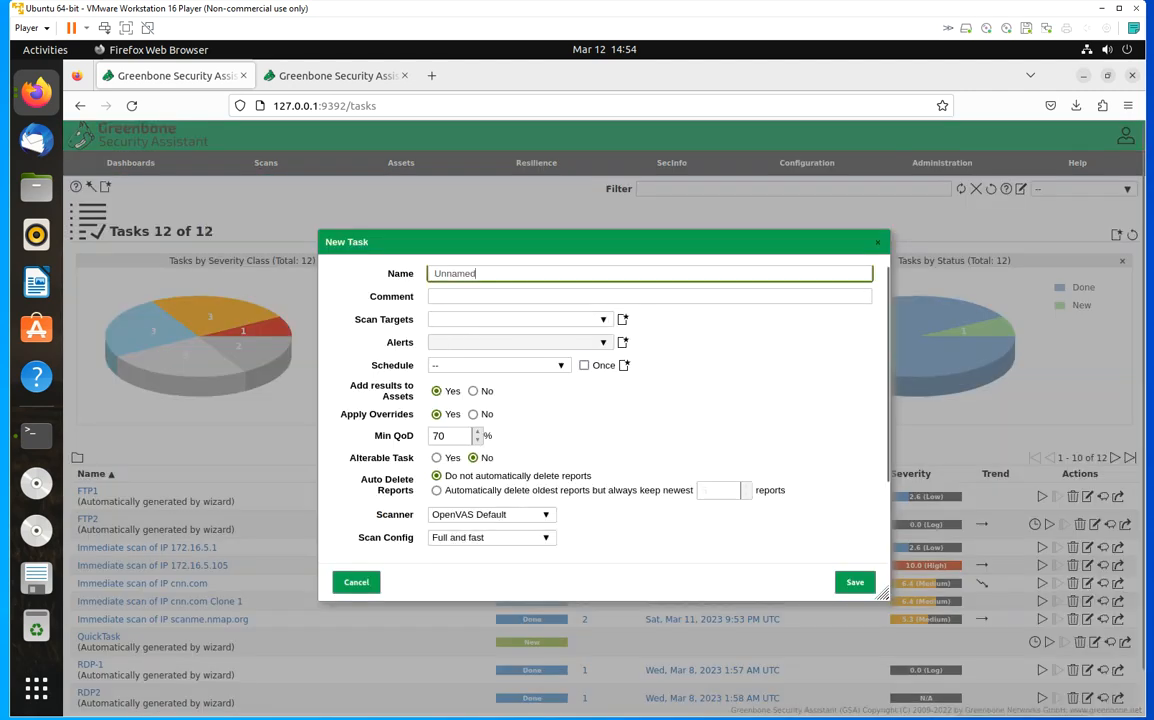
key("BackSpace")
key("BackSpace")
key("BackSpace")
key("BackSpace")
key("BackSpace")
key("BackSpace")
key("BackSpace")
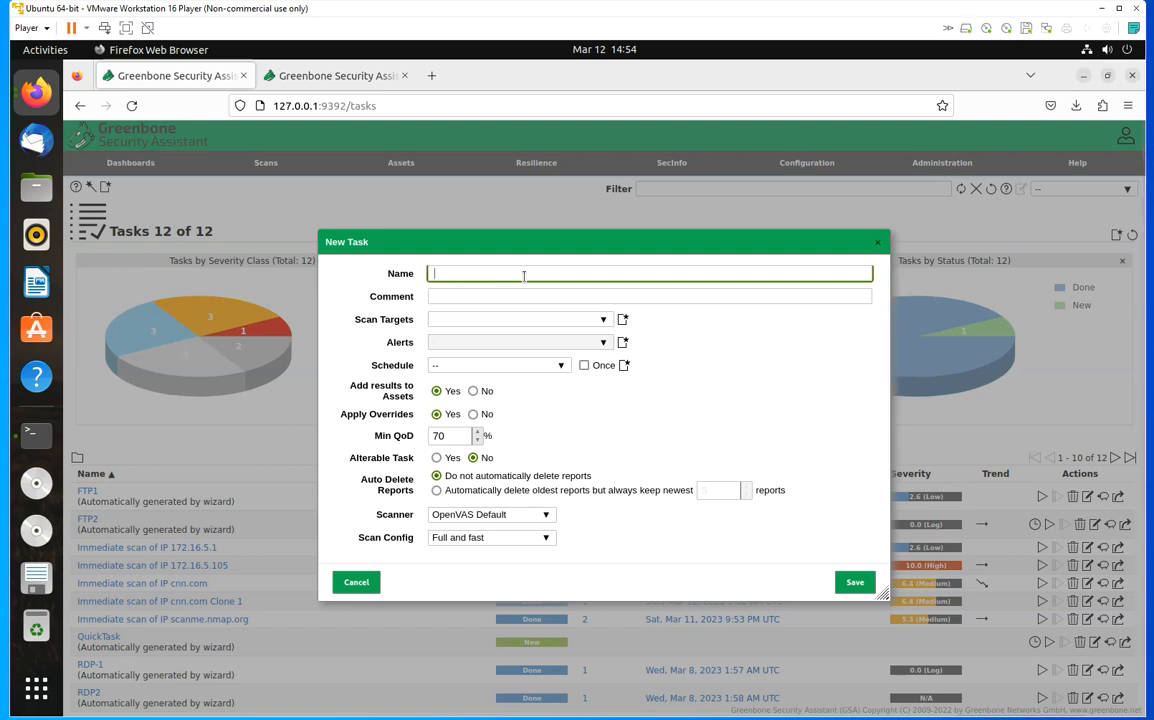
type("New Scan")
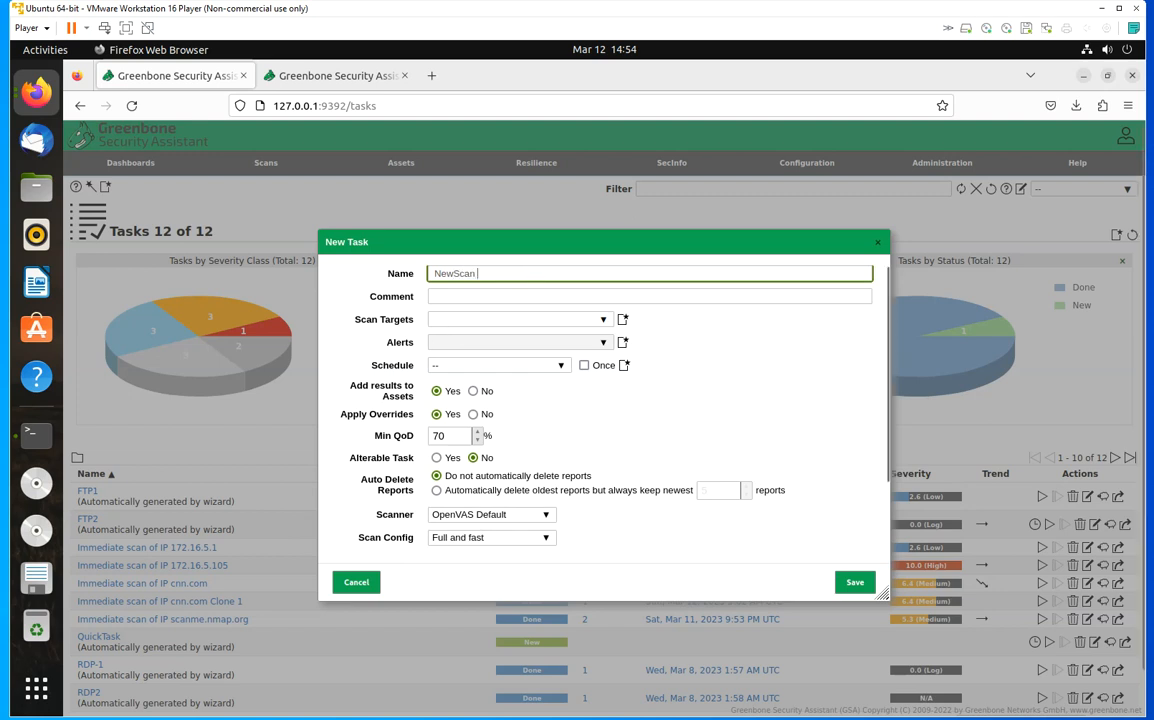
left_click(447, 321)
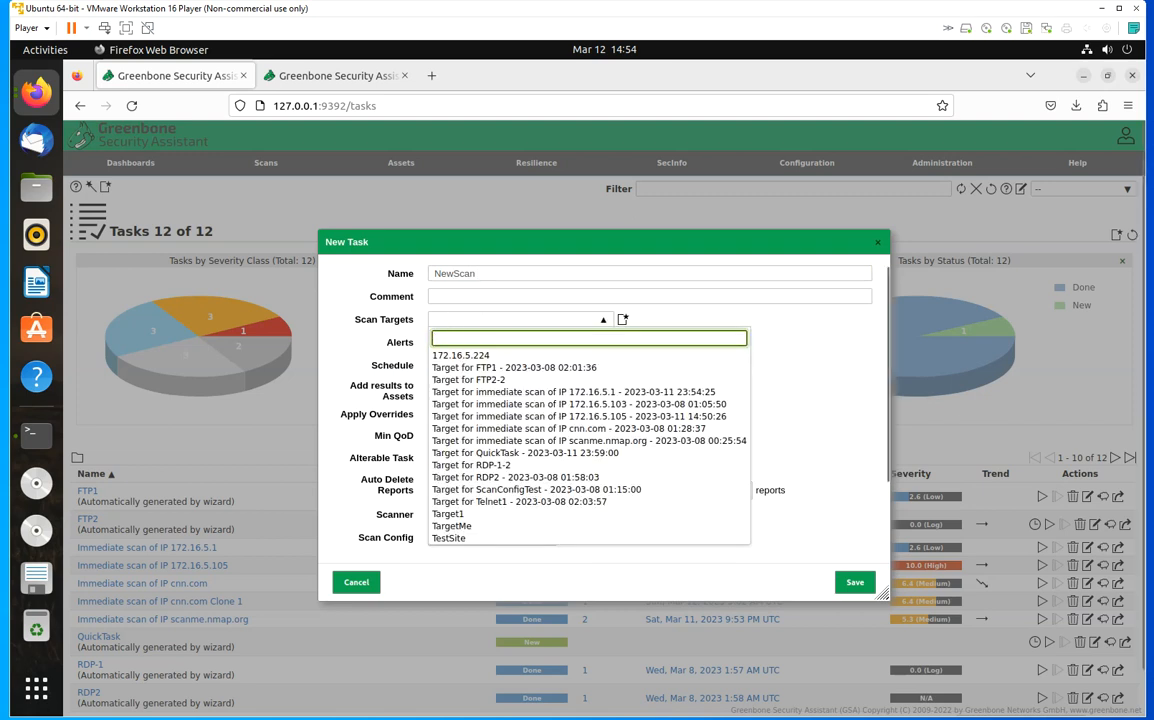
left_click(356, 582)
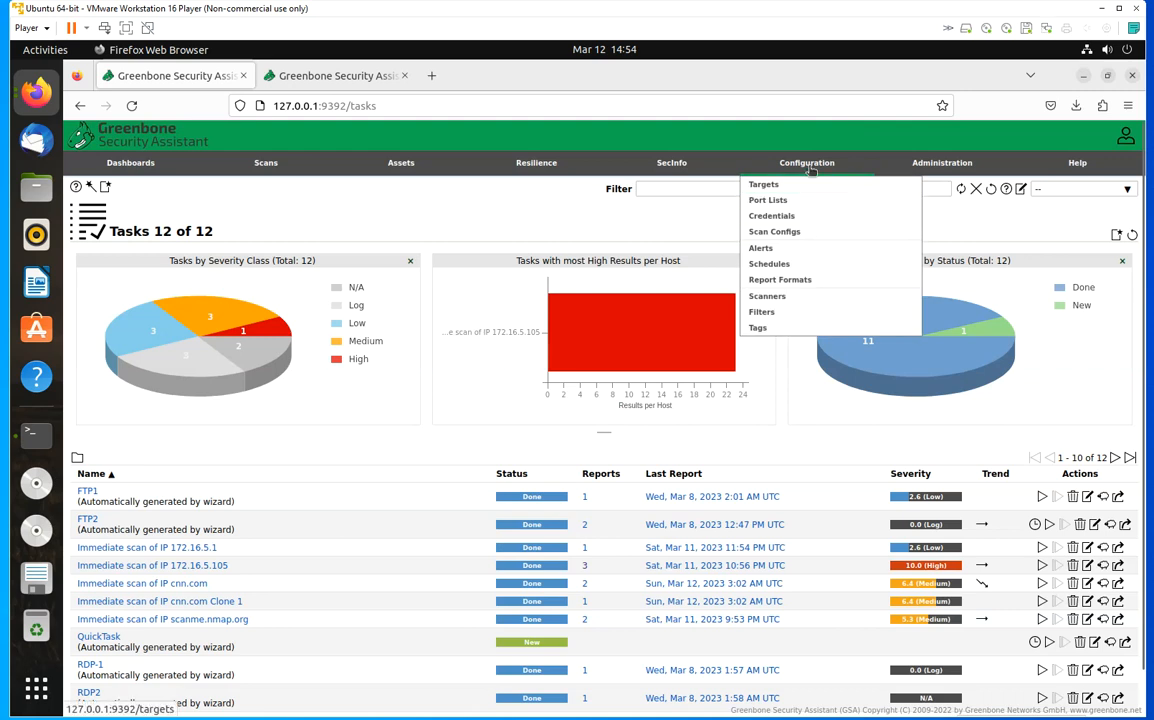
- Start a new scan target from the configured targets list and name it TargetTarget
mouse_move(671, 162)
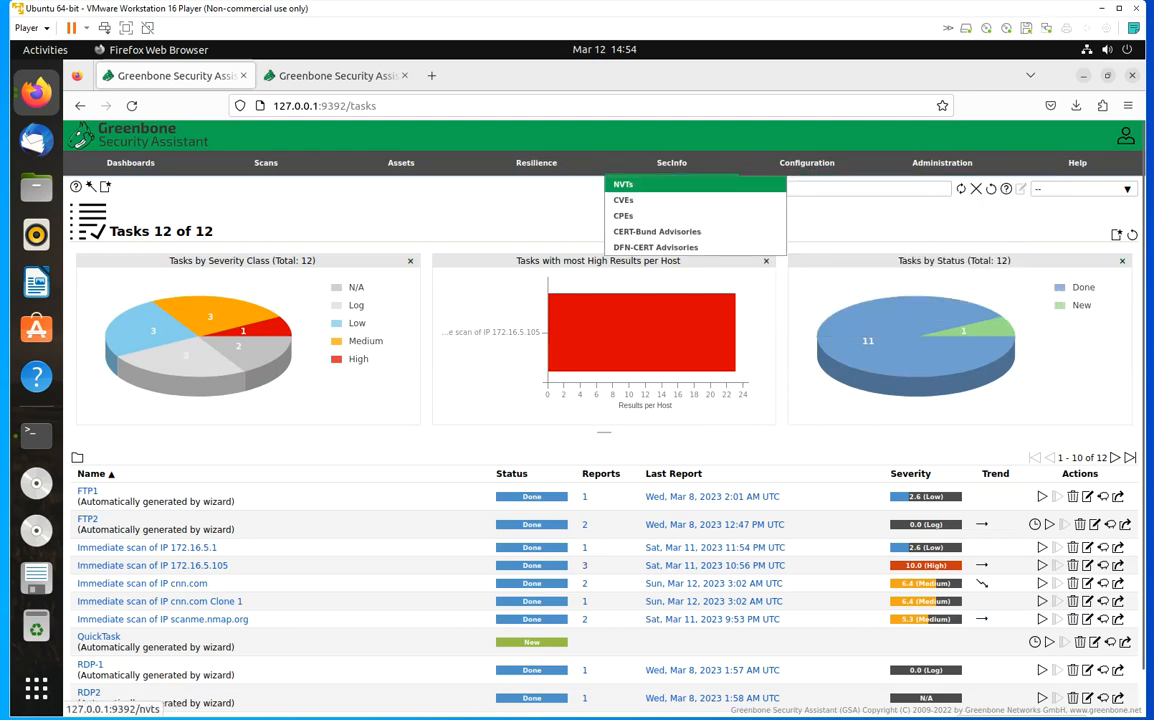
left_click(777, 186)
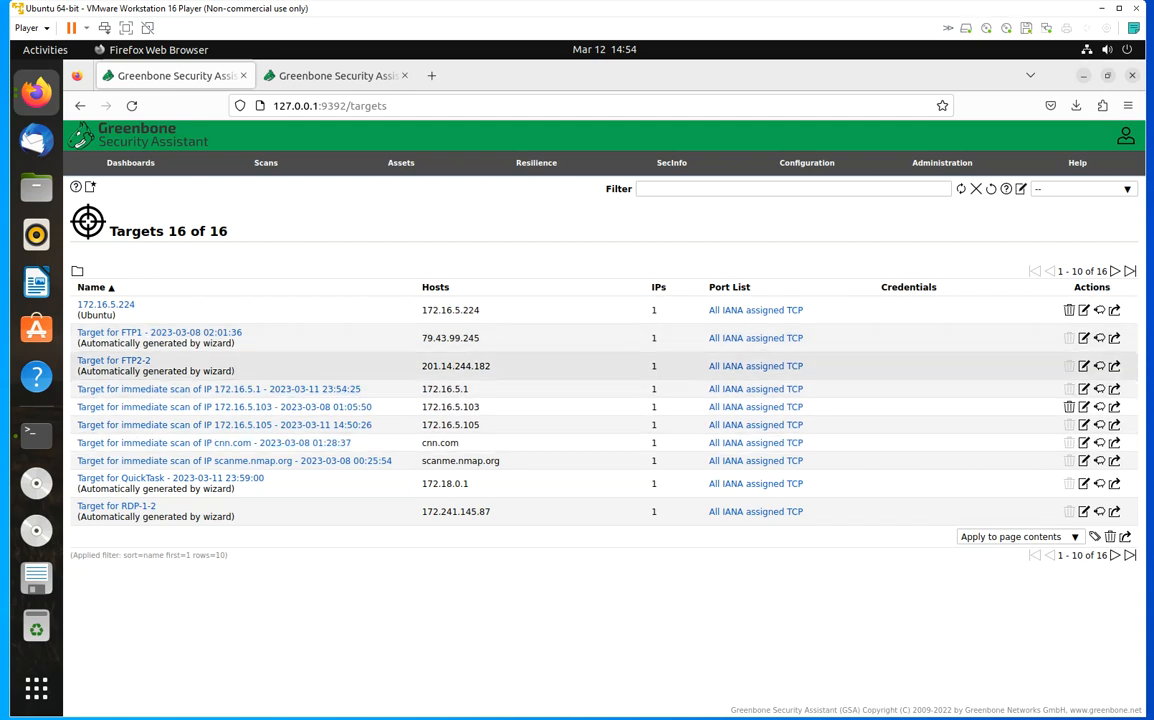
left_click(91, 188)
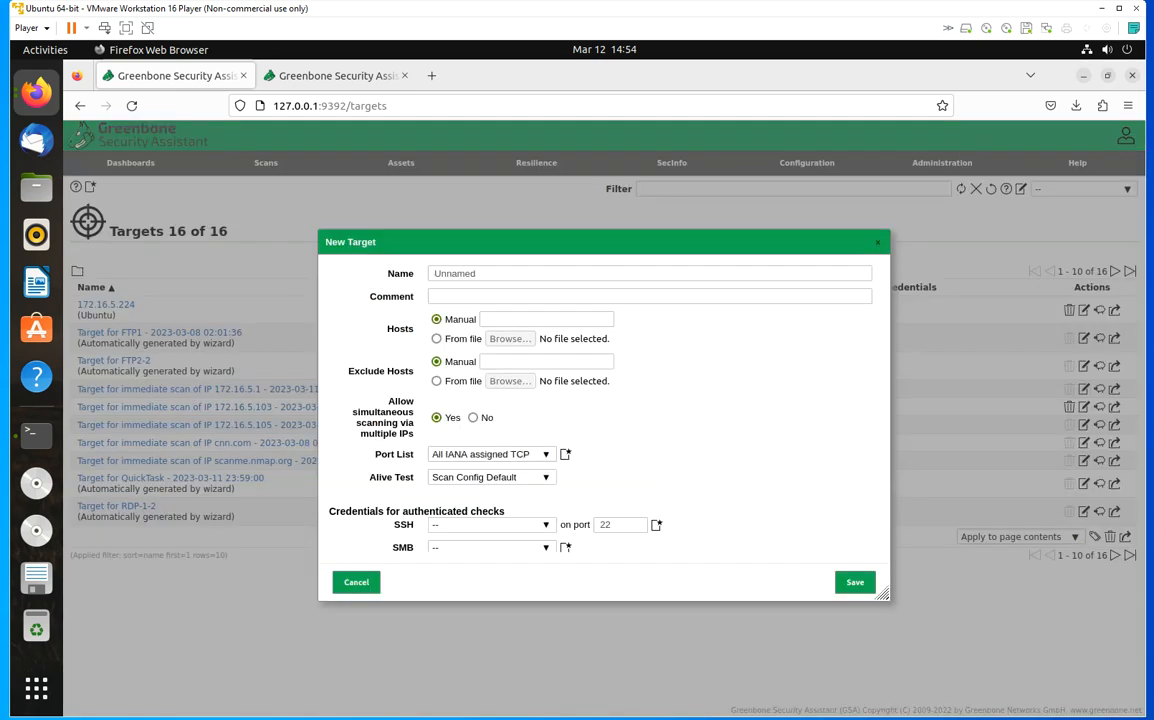
key("Tab")
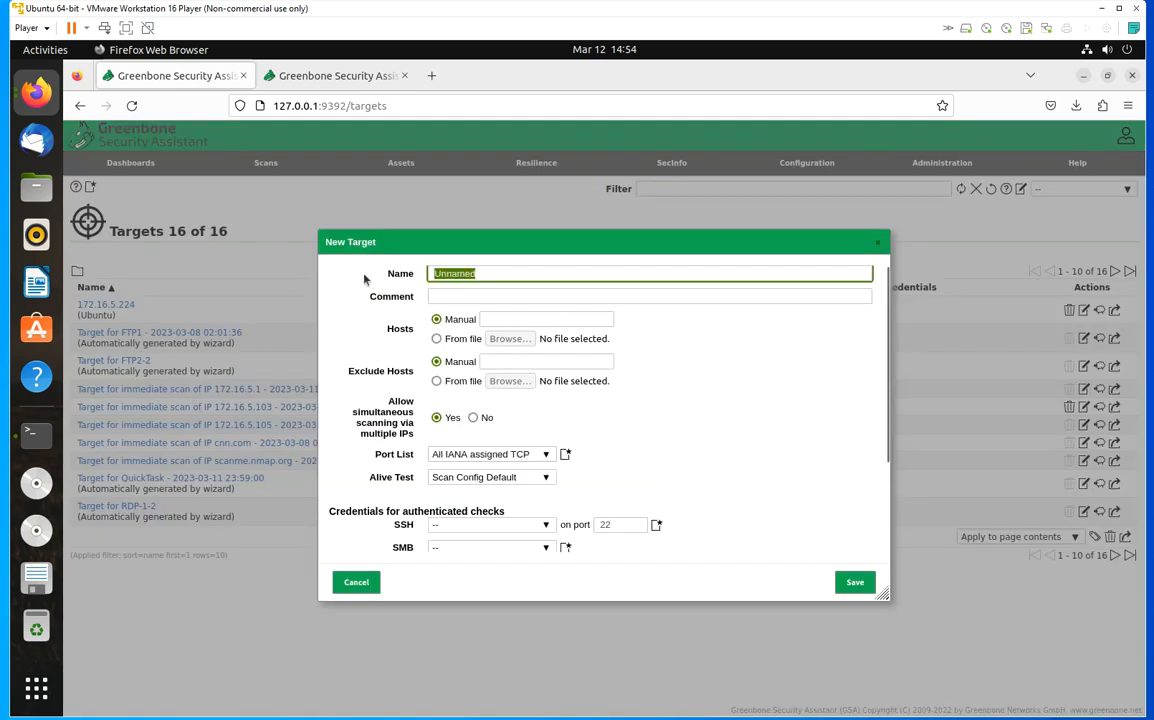
type("Gate")
key("BackSpace")
key("BackSpace")
key("BackSpace")
key("BackSpace")
type("TargetTarget")
left_click(445, 296)
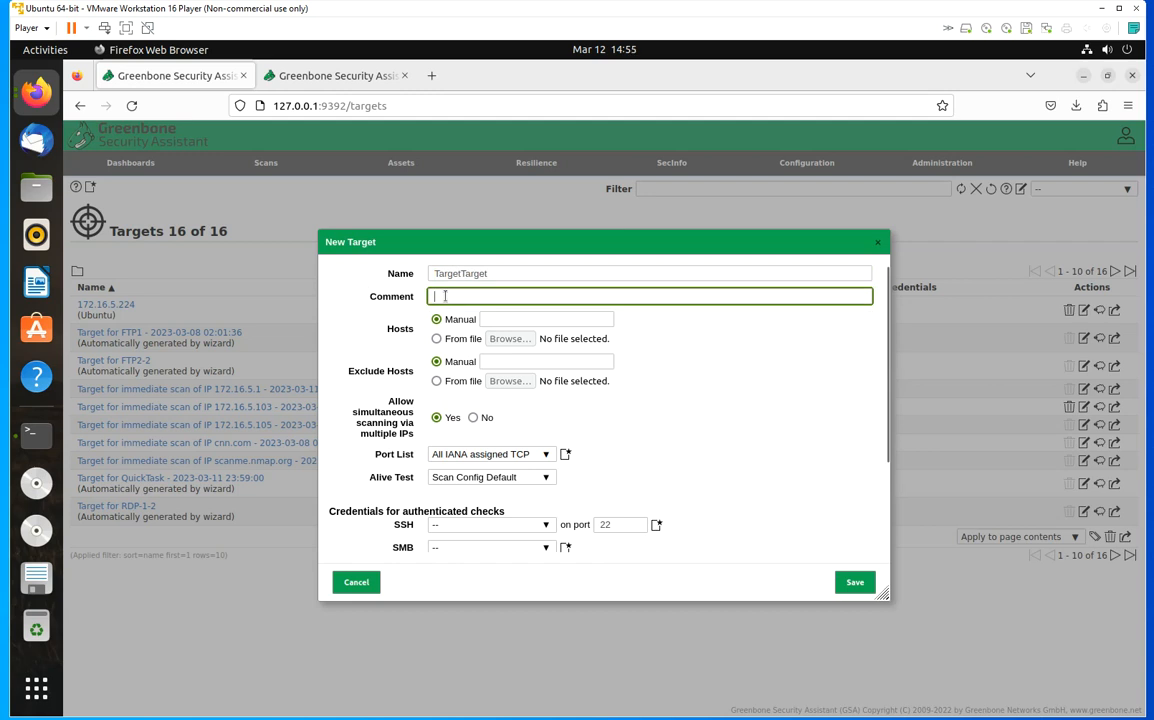
left_click(506, 320)
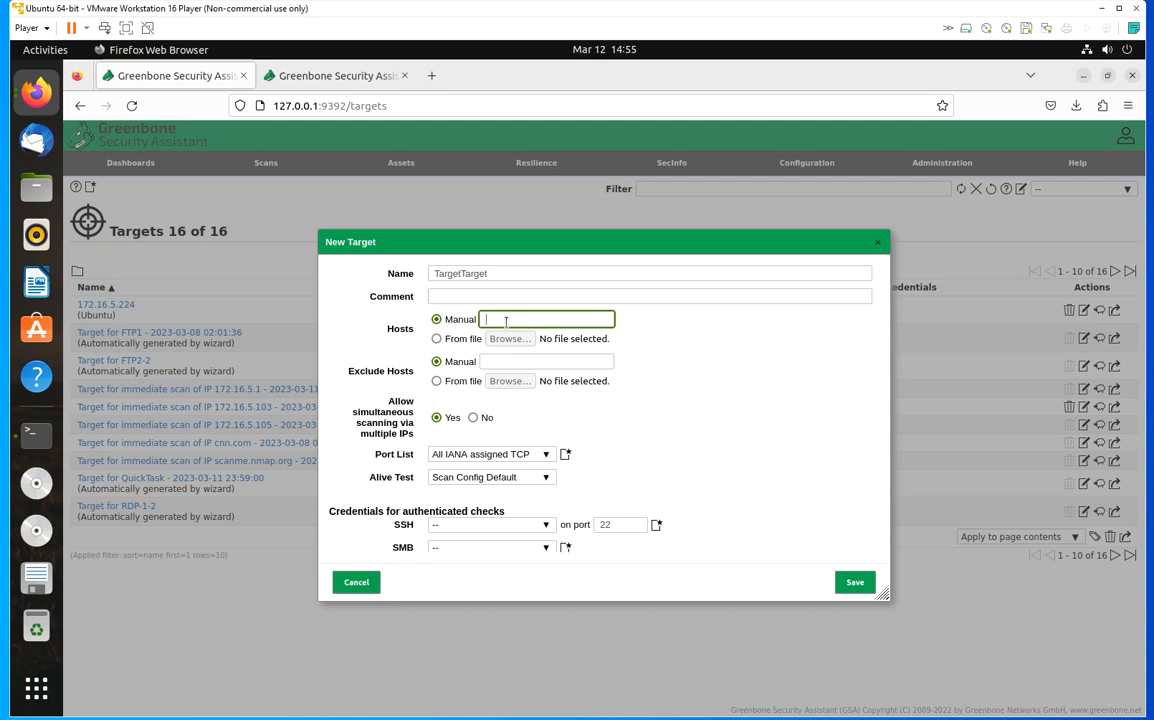
type("www.bbc.com")
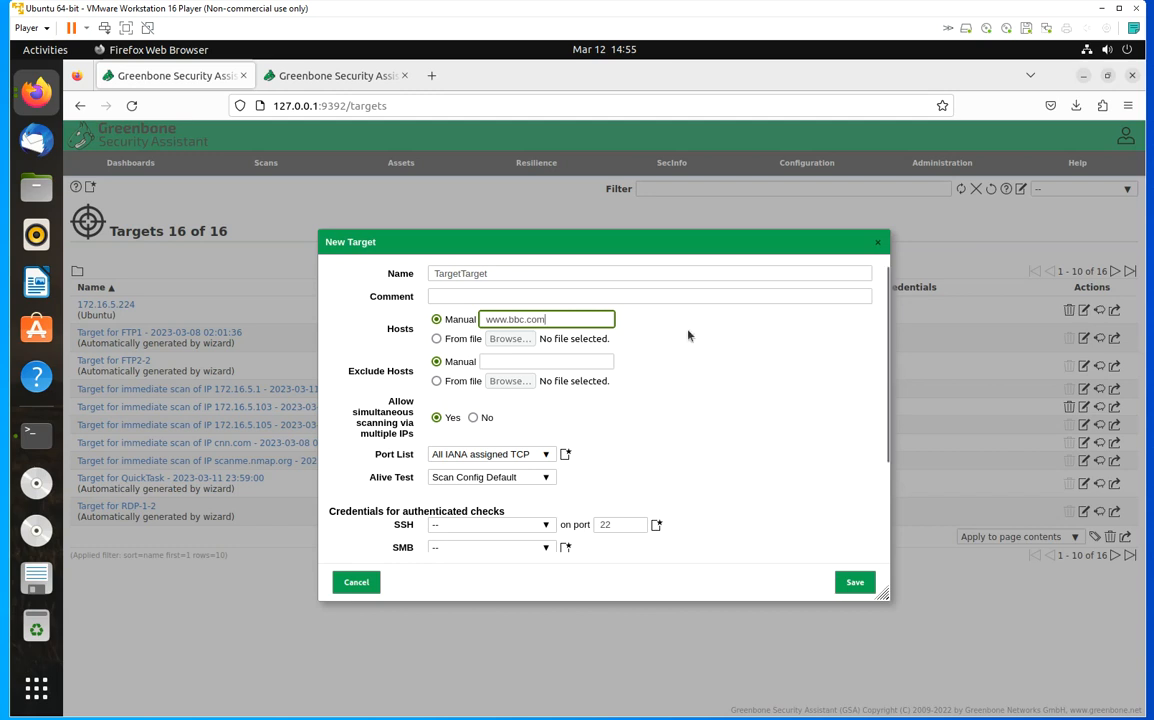
left_click(437, 339)
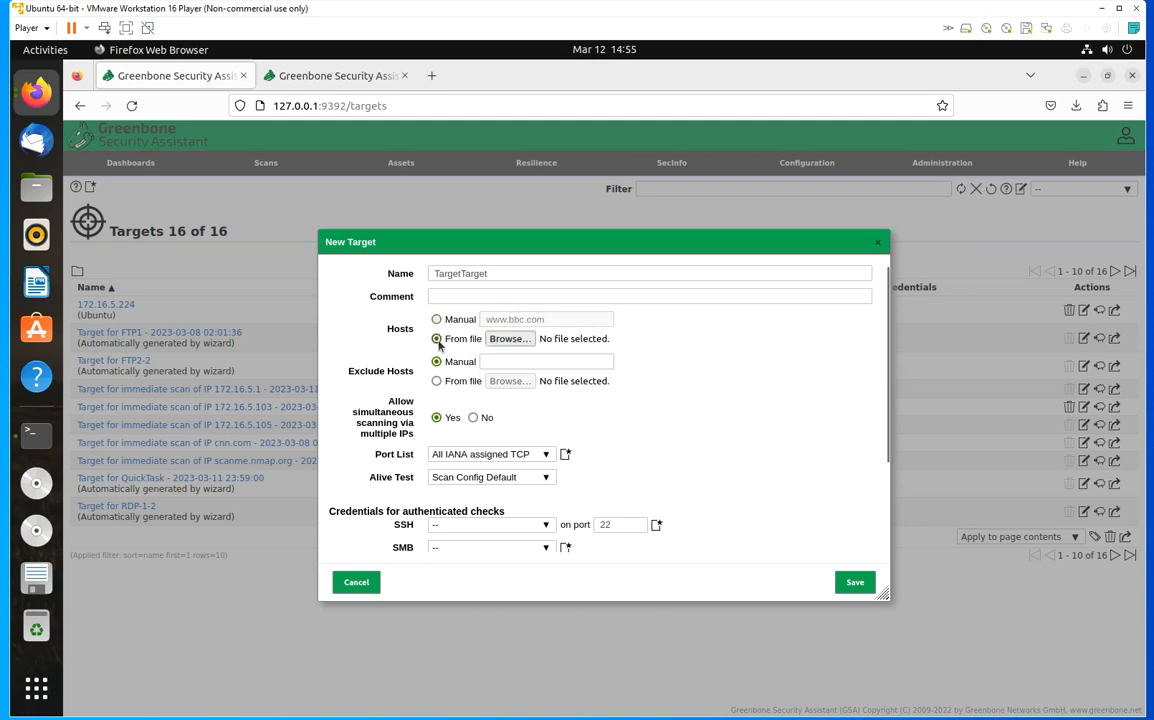
left_click(505, 339)
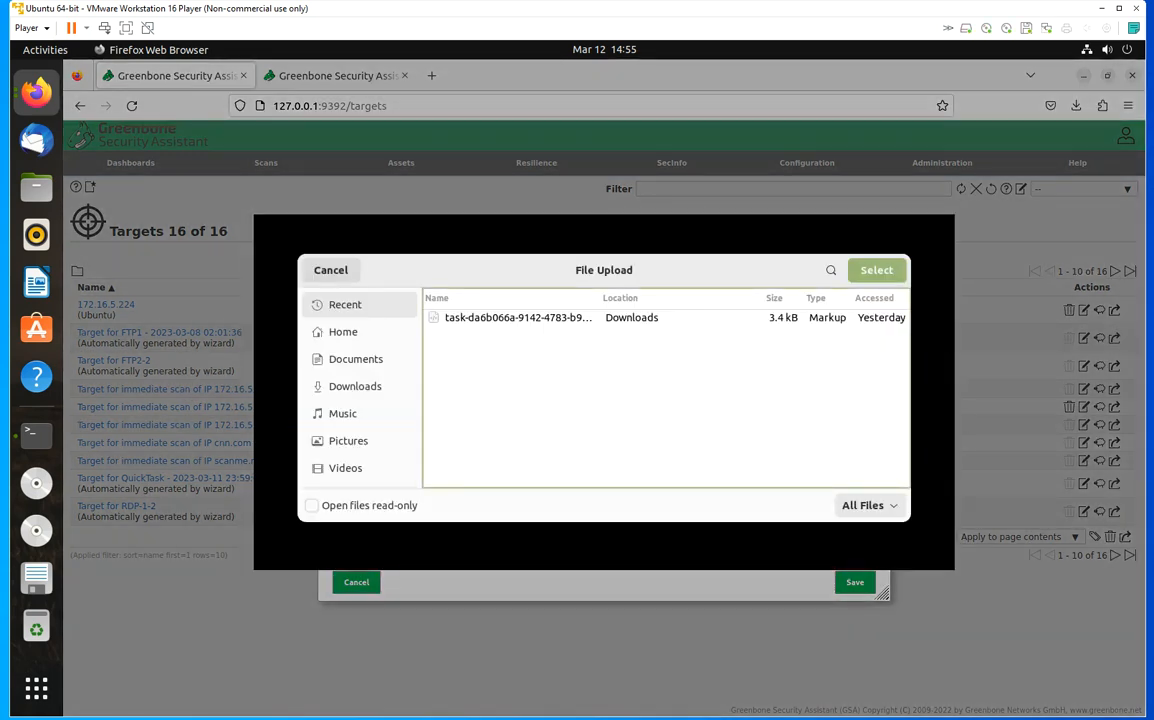
left_click(327, 272)
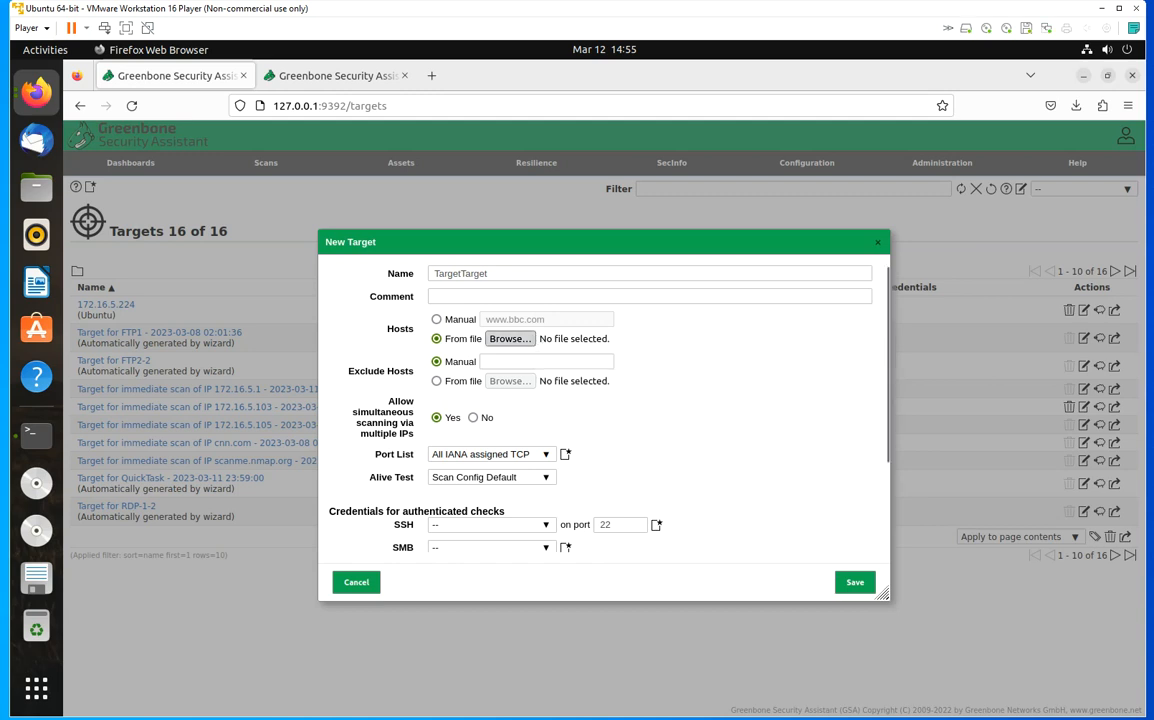
left_click(437, 320)
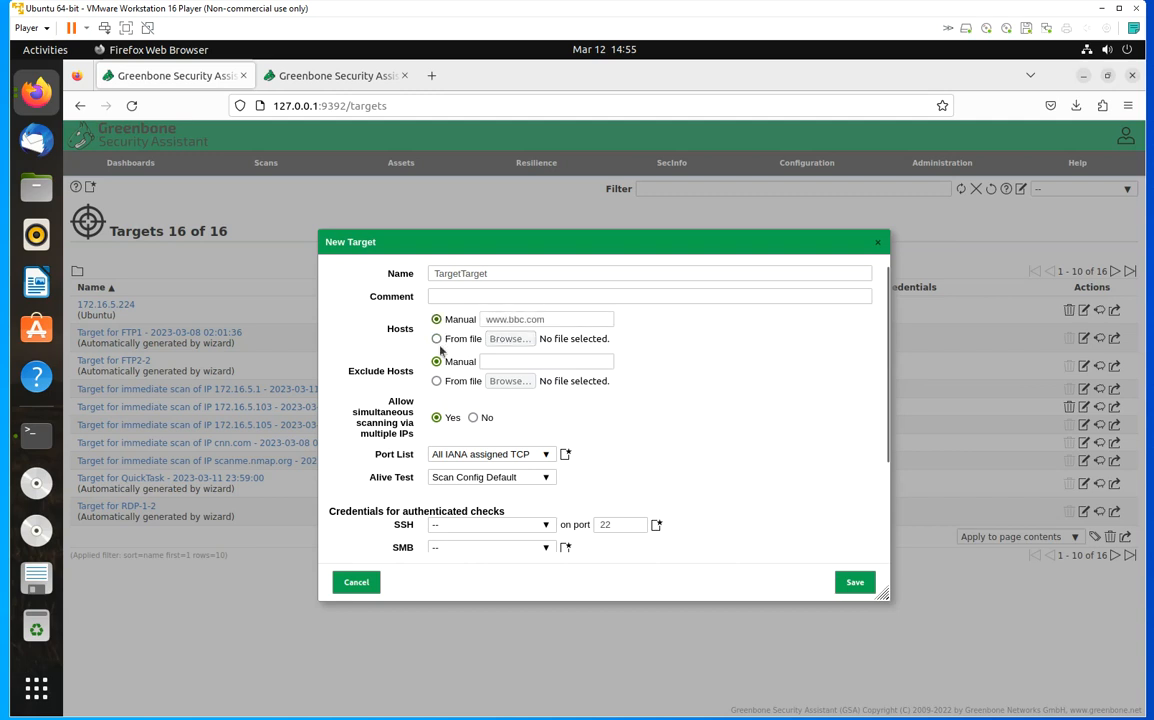
left_click(437, 339)
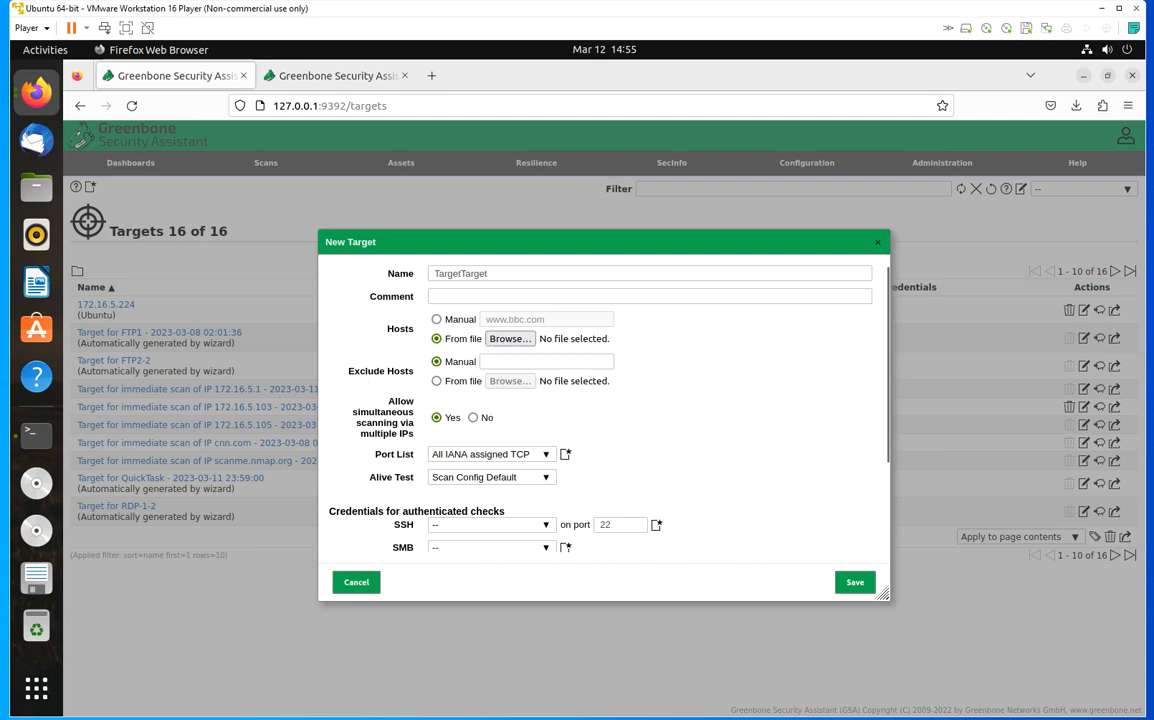
left_click(437, 320)
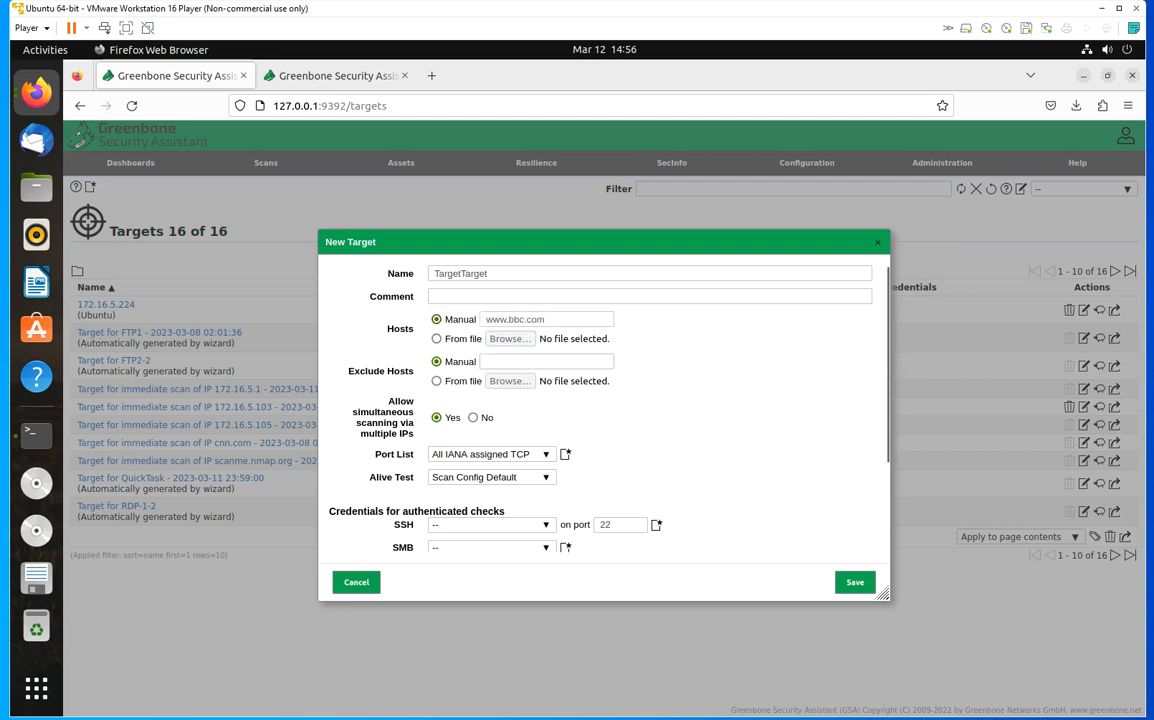
- Set the new target's manual hosts to the network range 172.16.5.0/24
triple_click(515, 319)
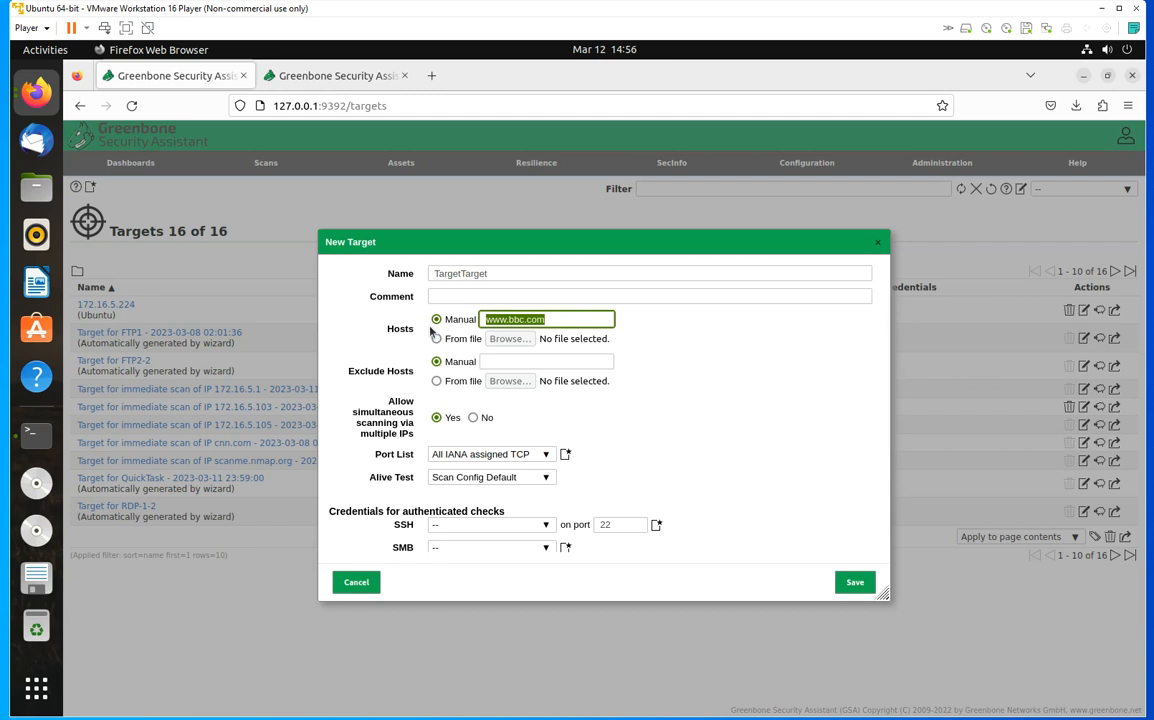
type("1782.16.5.0/24")
key("shift+Left")
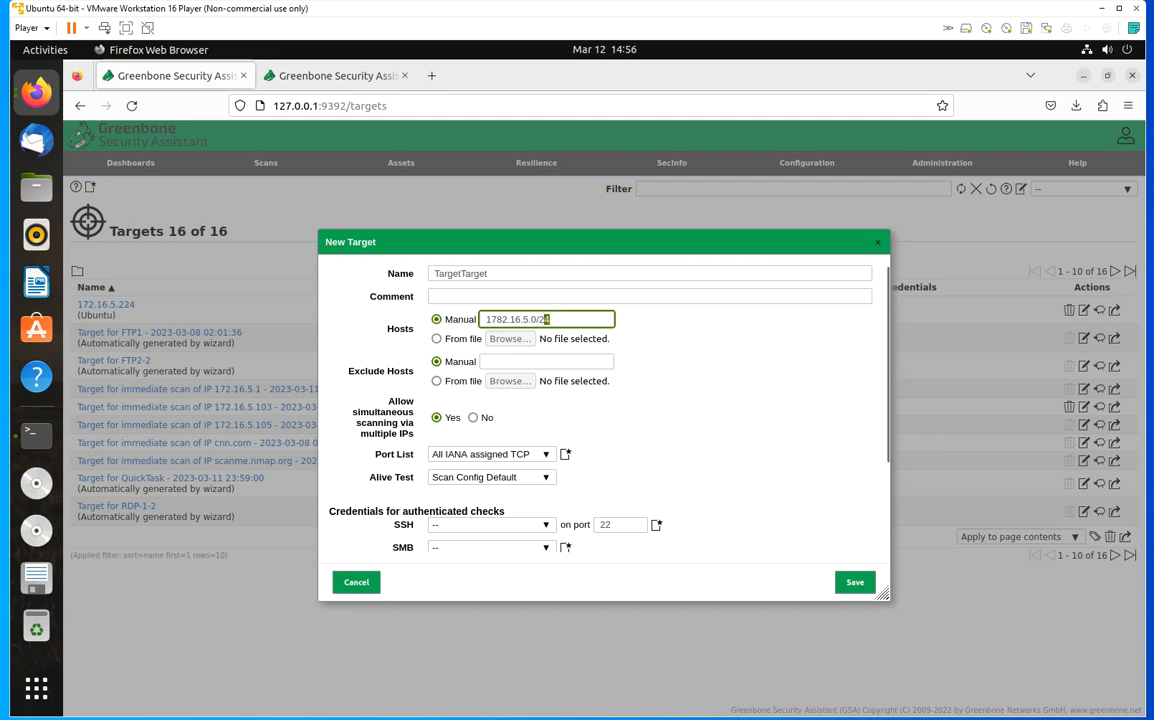
left_click(732, 318)
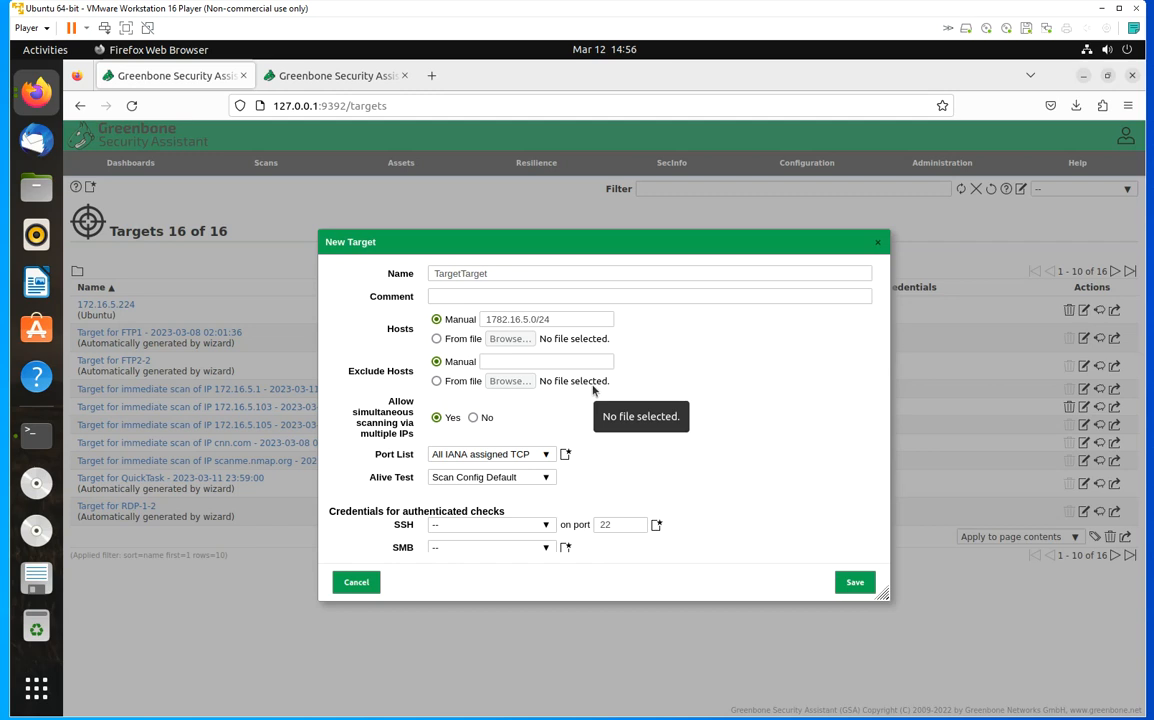
left_click(512, 318)
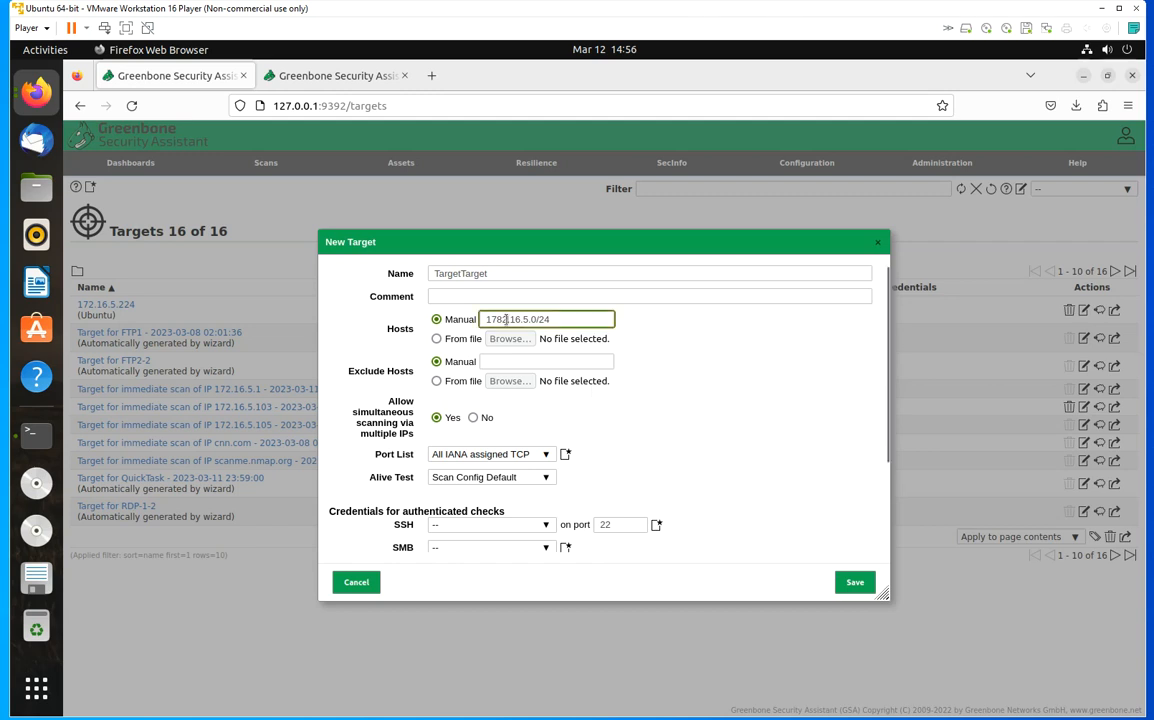
key("BackSpace")
left_click(503, 363)
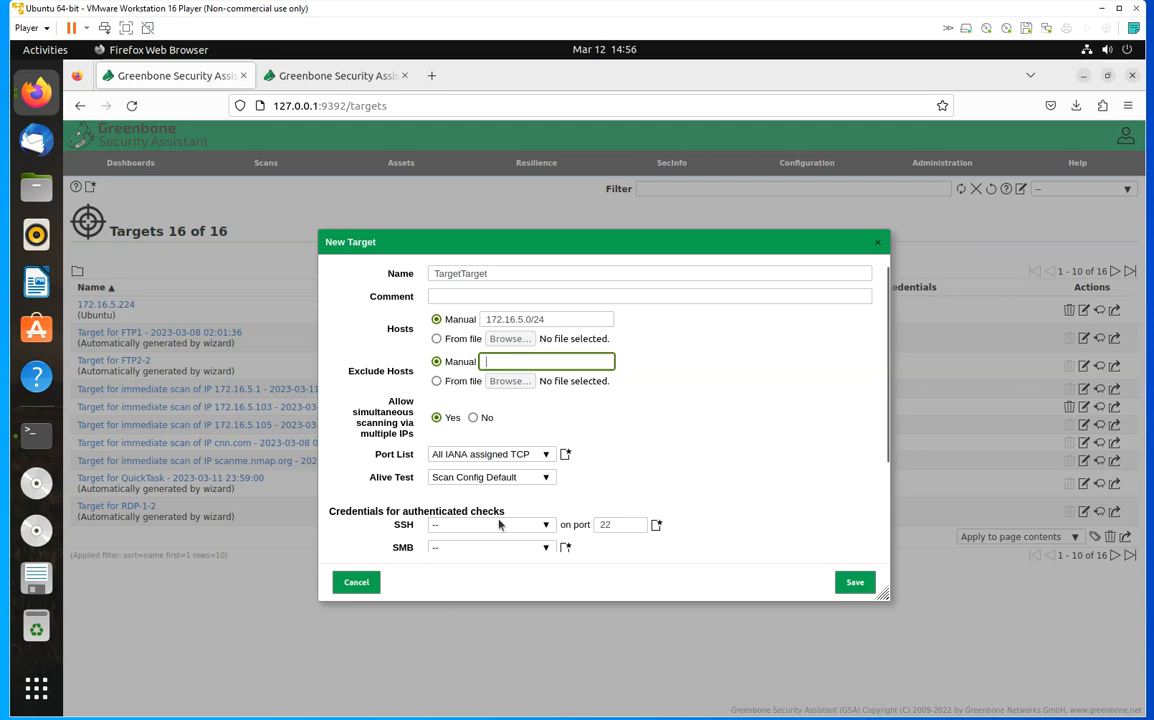
- Switch the new target's excluded hosts to a file source and back to manual entry
left_click(437, 381)
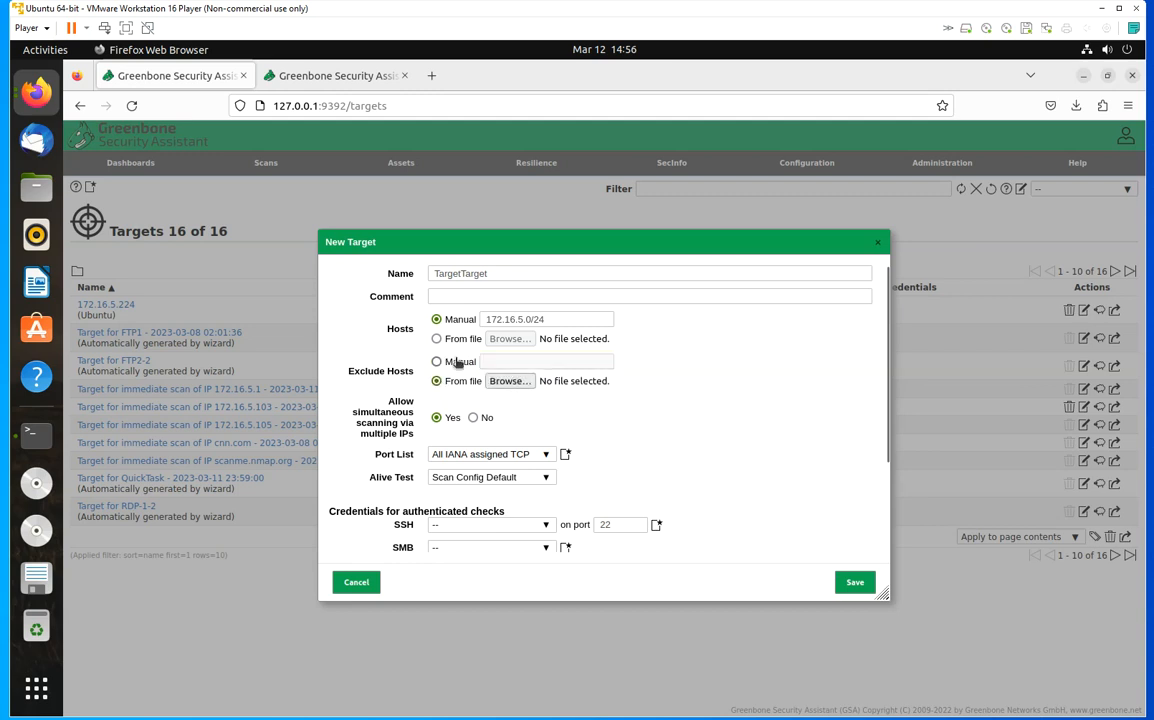
left_click(437, 362)
left_click(483, 362)
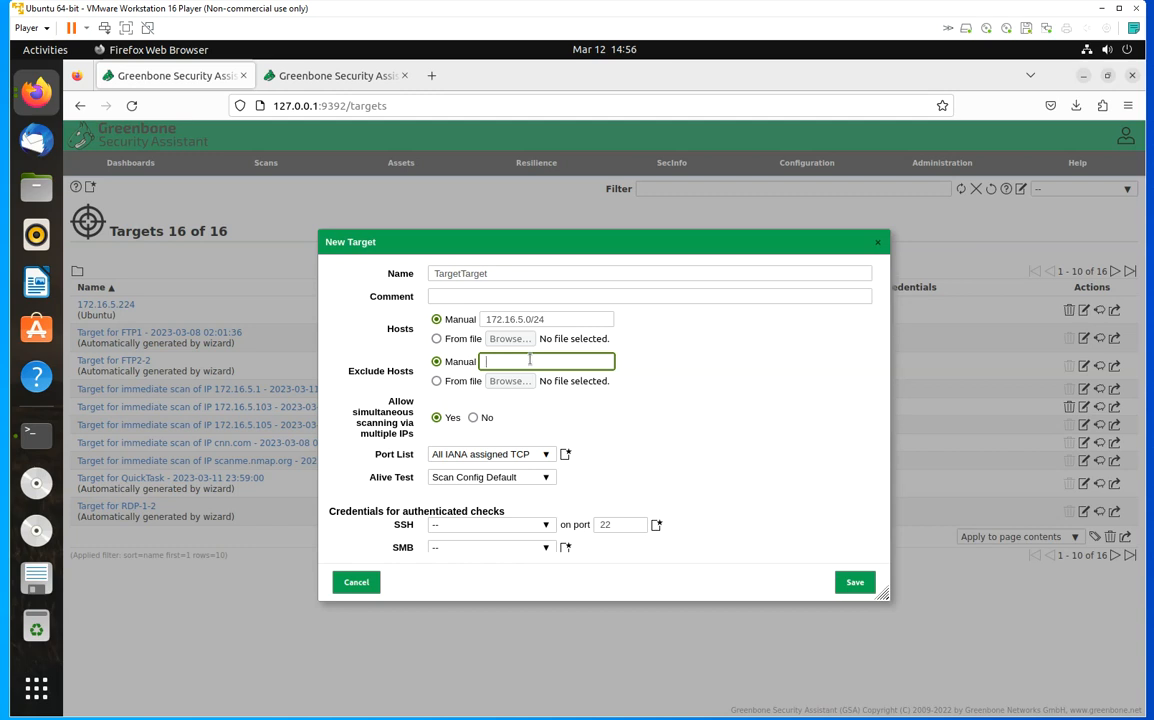
left_click_drag(516, 319, 404, 327)
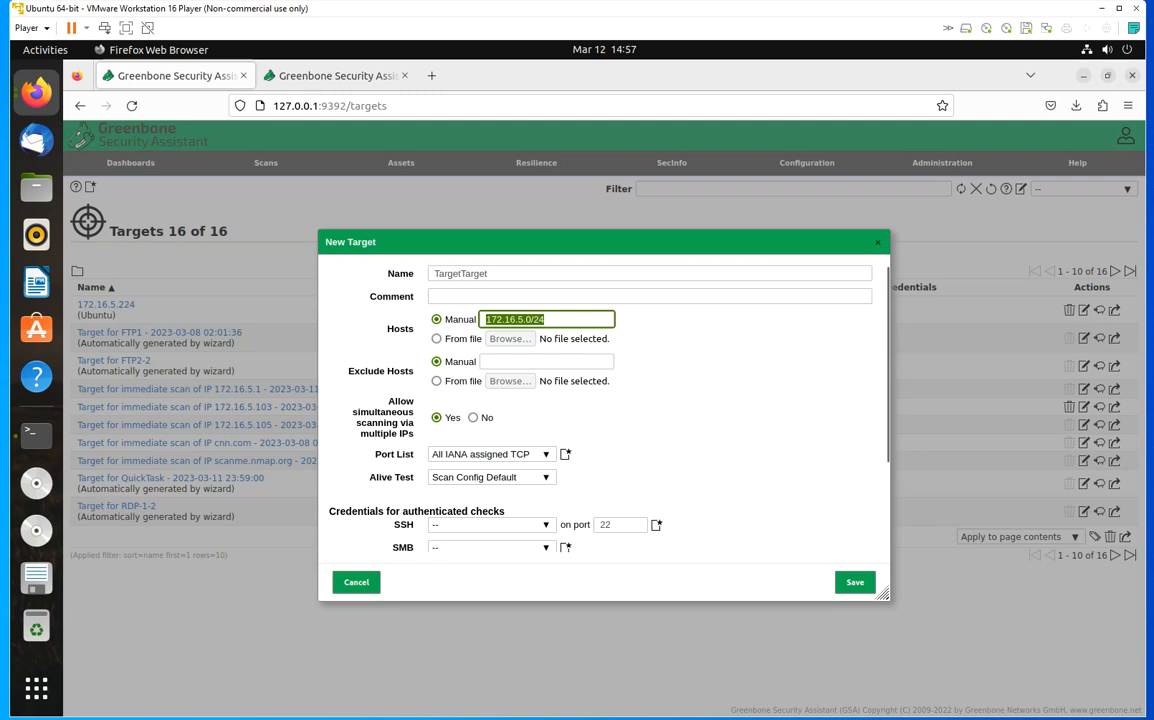
left_click(537, 361)
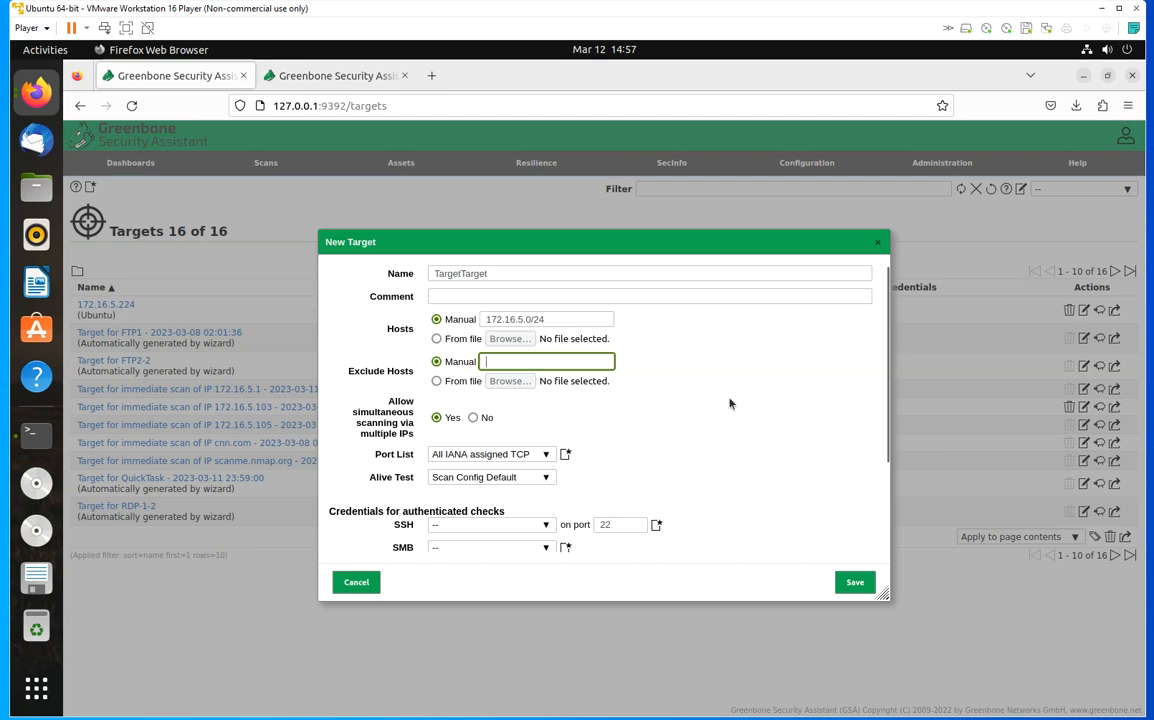
- Review the option for simultaneous scanning via multiple IPs, switching it to No and back to Yes
scroll(711, 389, "down", 2)
scroll(710, 391, "up", 2)
scroll(767, 345, "down", 1)
left_click(388, 375)
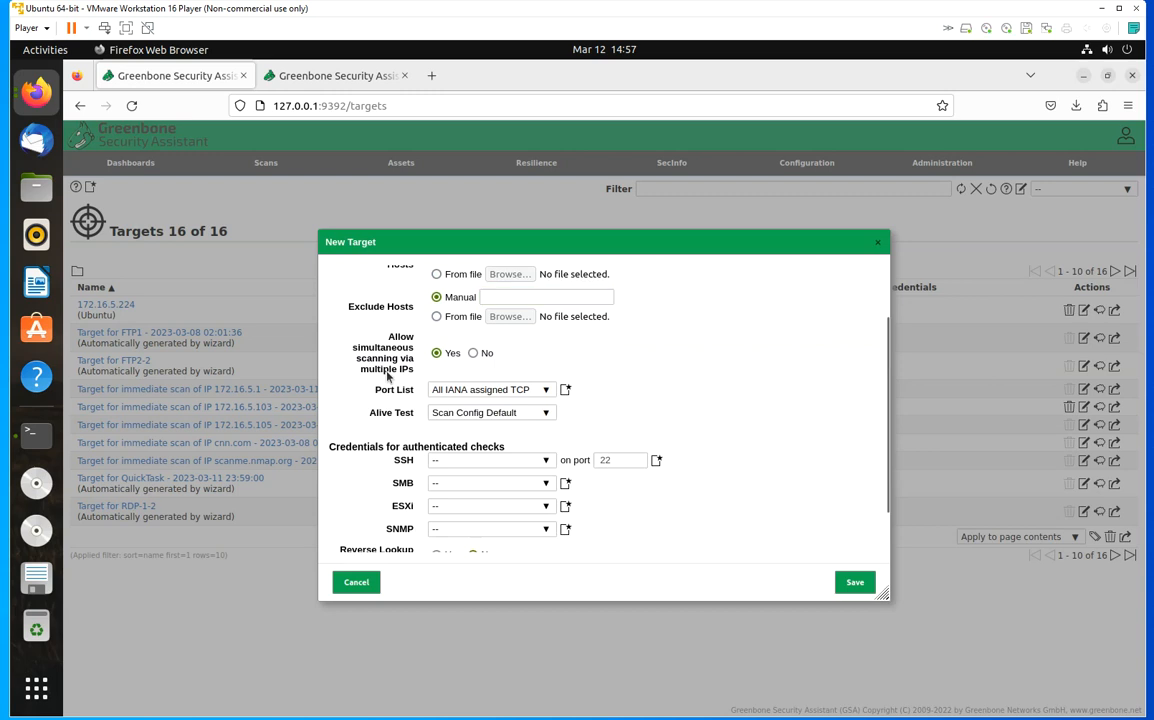
left_click_drag(395, 338, 413, 338)
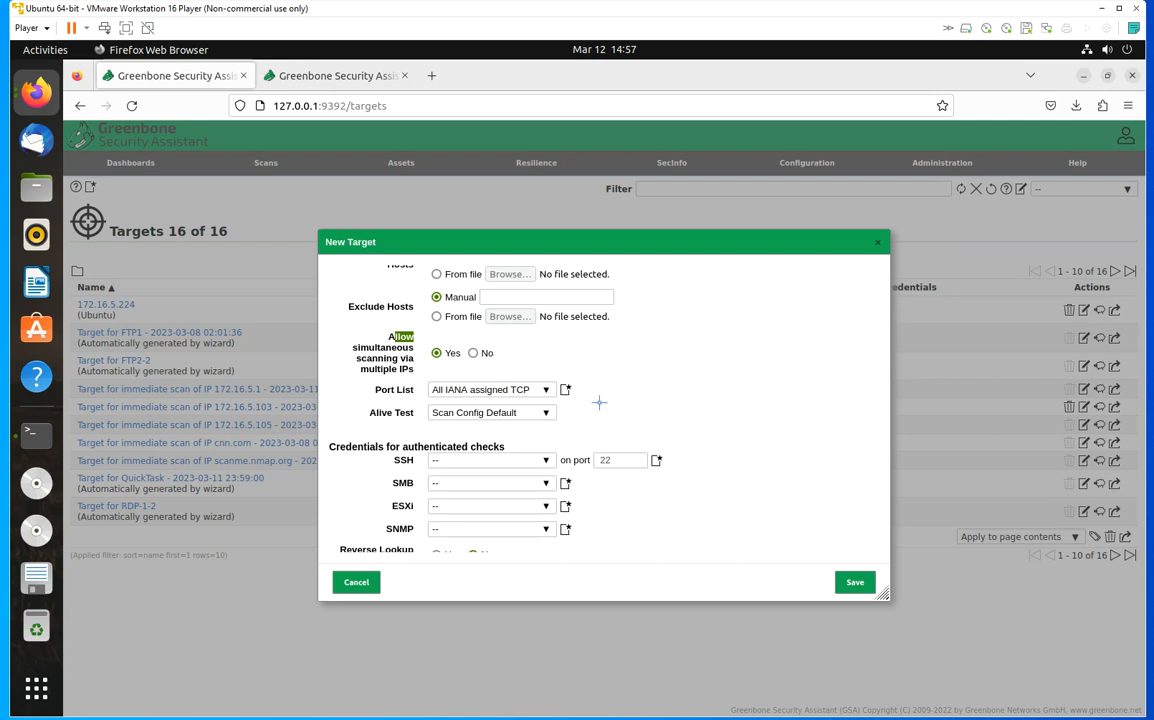
mouse_move(382, 321)
left_mouse_down()
mouse_move(350, 403)
mouse_move(543, 362)
mouse_move(370, 319)
left_mouse_up()
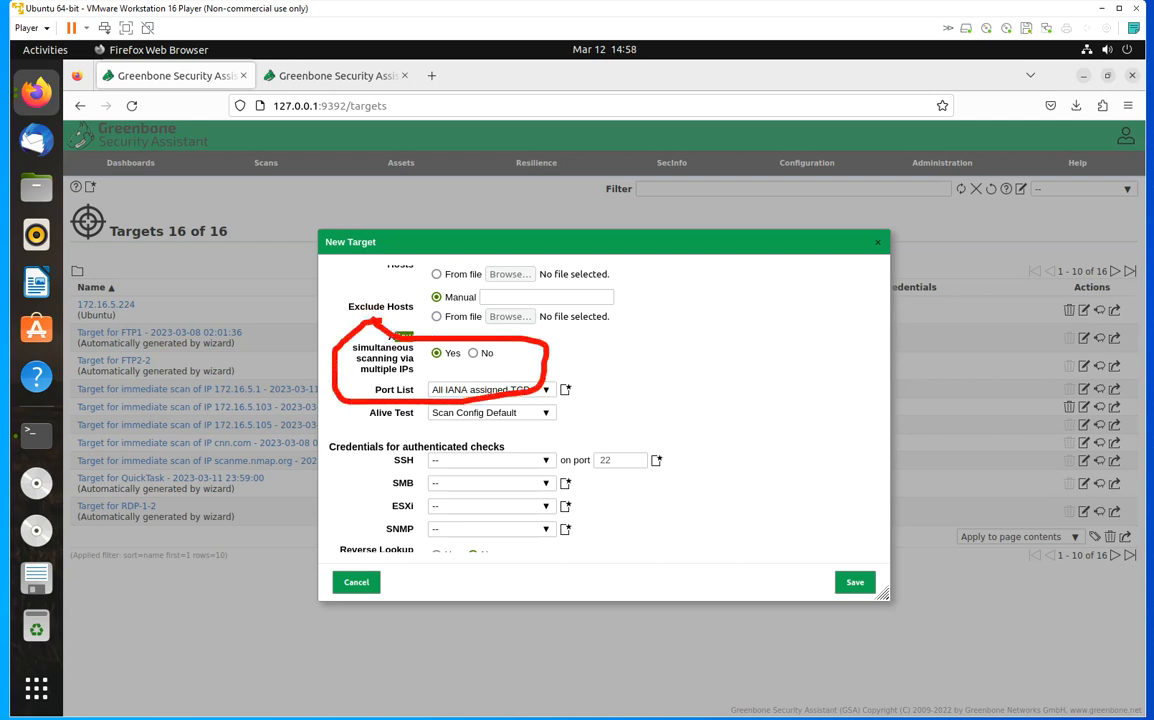
key("Escape")
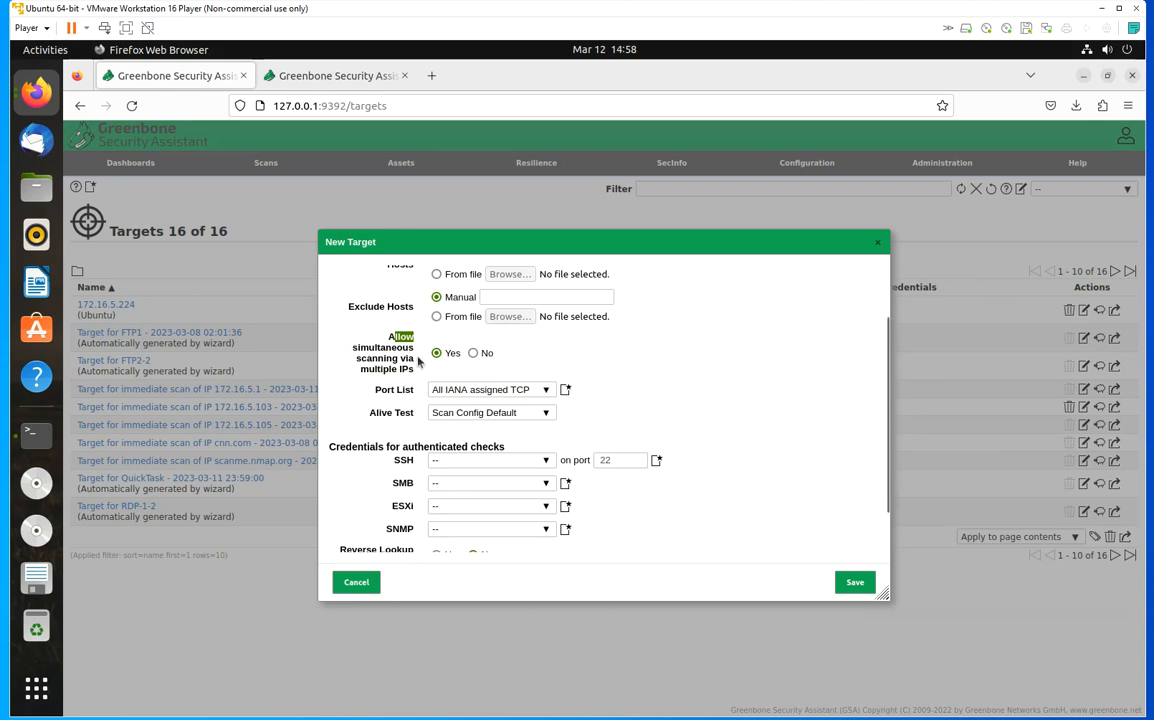
key("Escape")
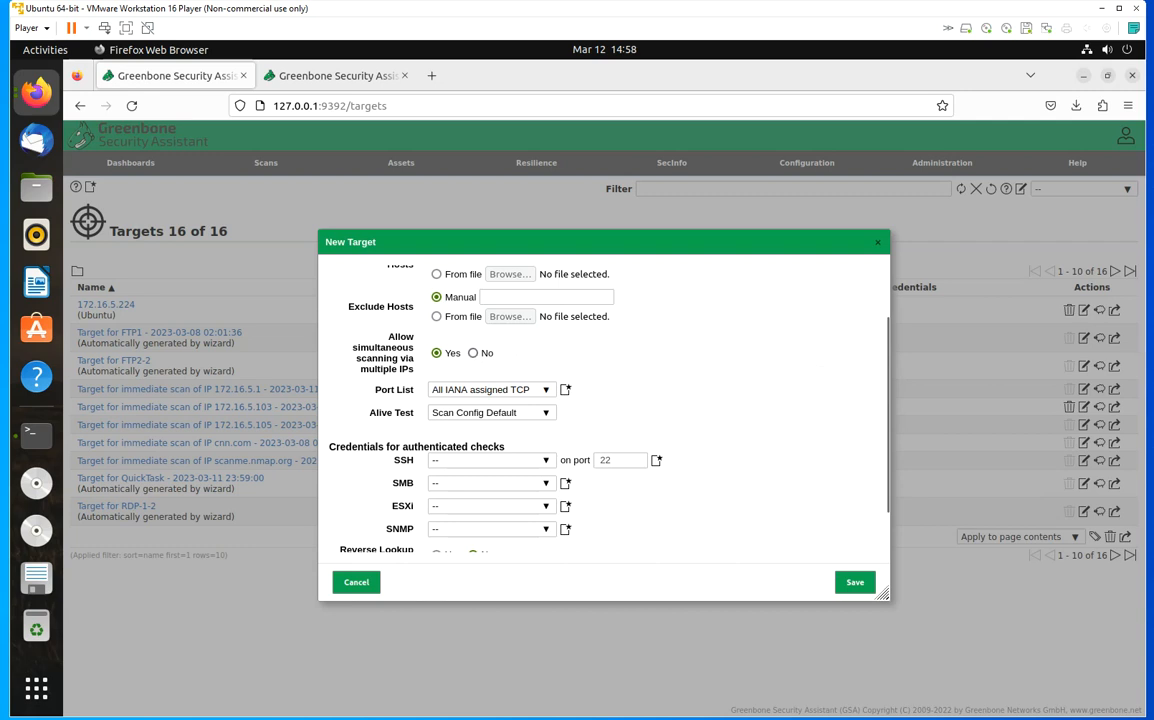
left_click(473, 353)
left_click(438, 356)
scroll(555, 397, "up", 2)
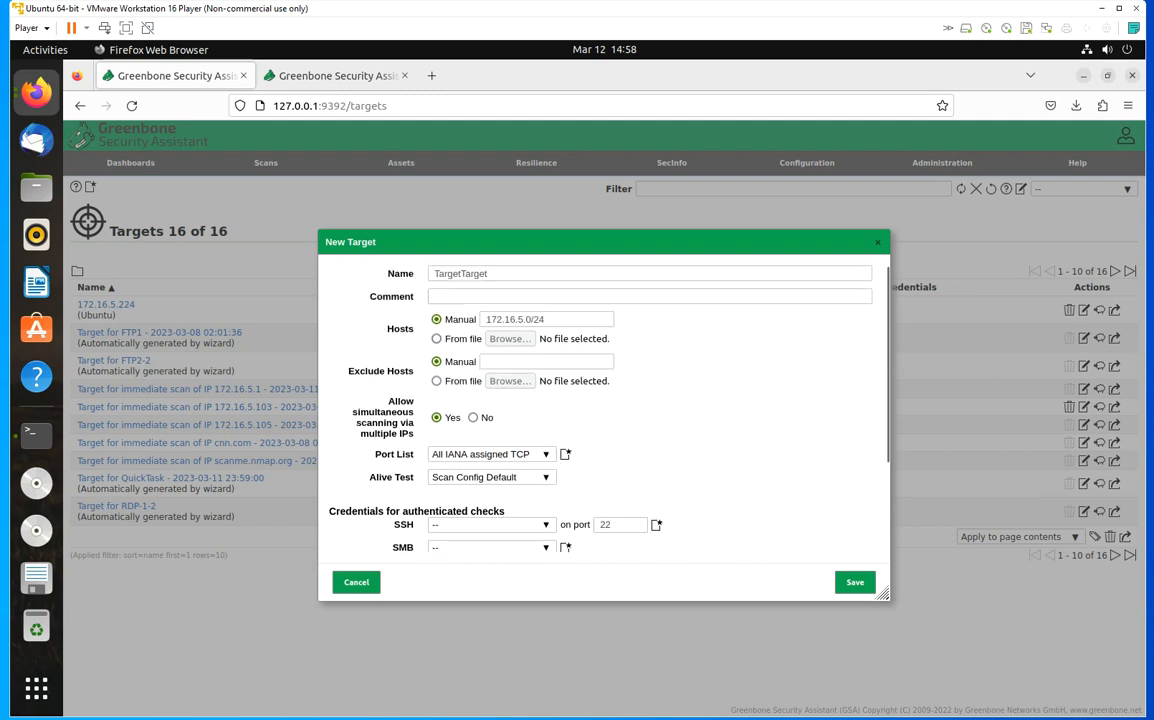
- Check the new target's port list setting and cancel the target without saving
scroll(588, 423, "down", 3)
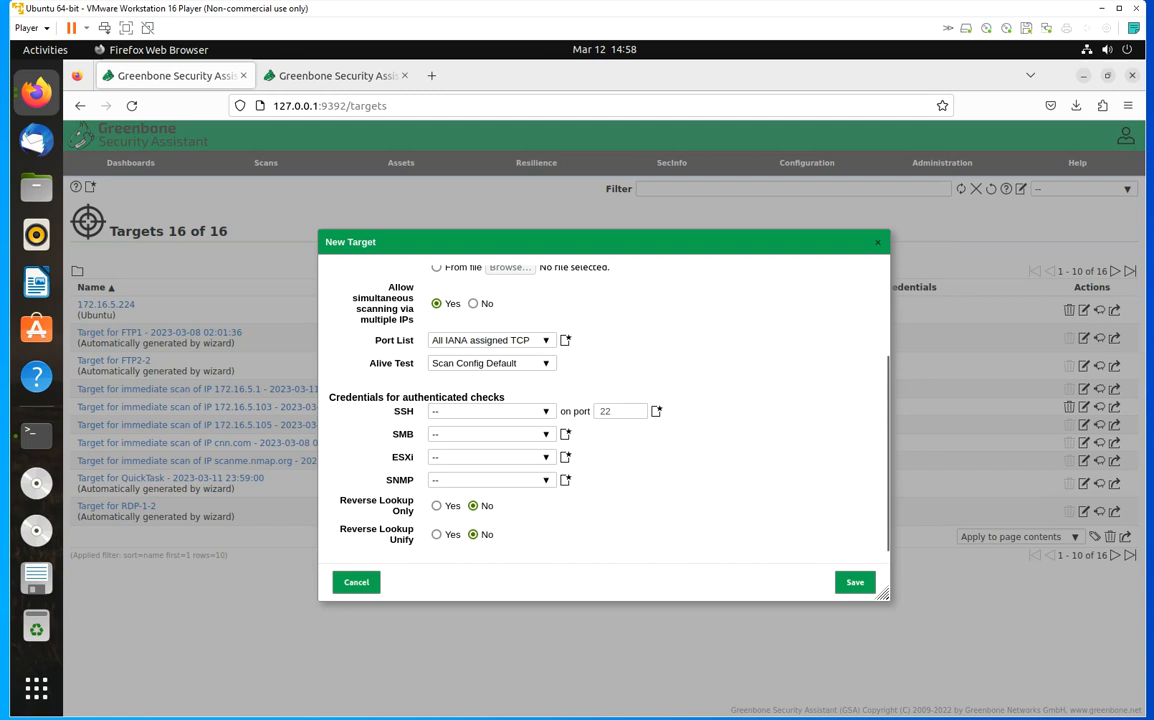
left_click(536, 341)
left_click(536, 341)
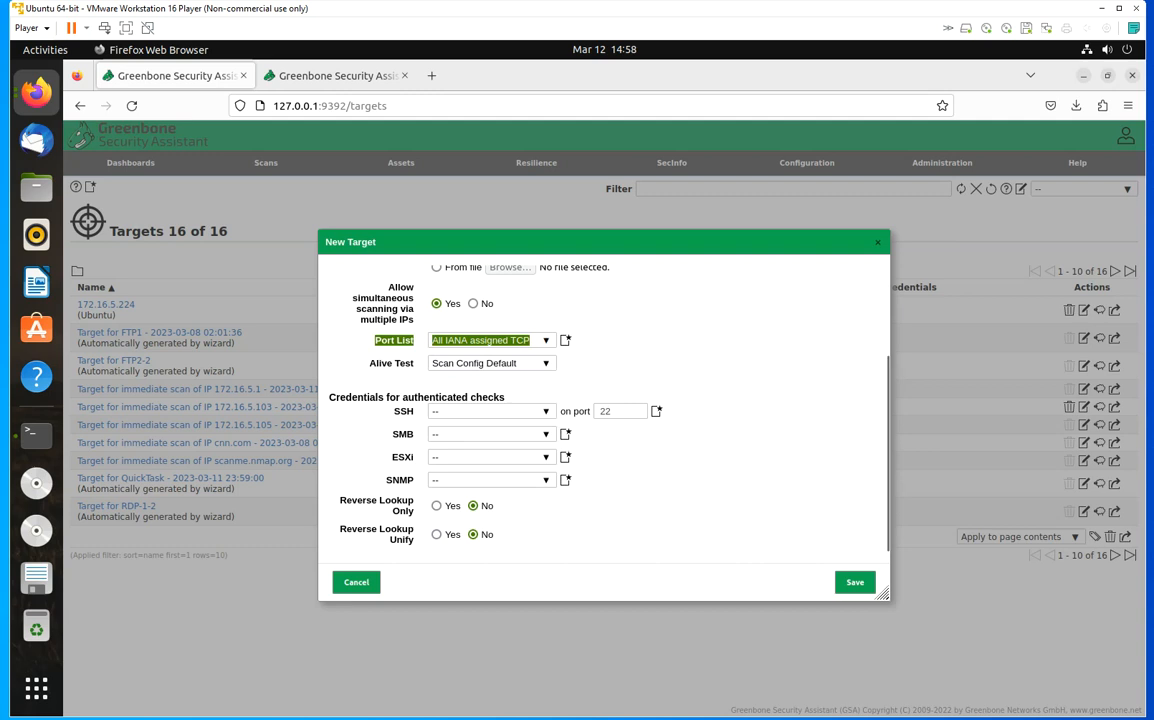
left_click(358, 582)
- Open the port lists configuration page and compare the total, TCP and UDP port counts of the first three lists
mouse_move(806, 163)
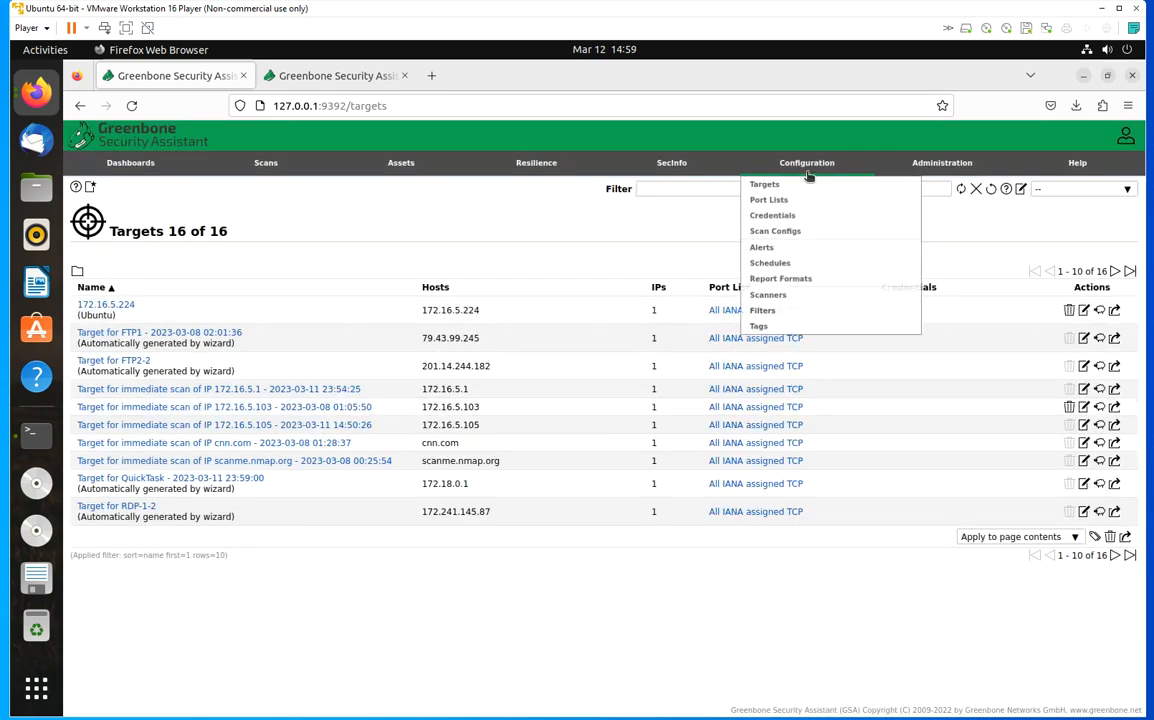
left_click(790, 201)
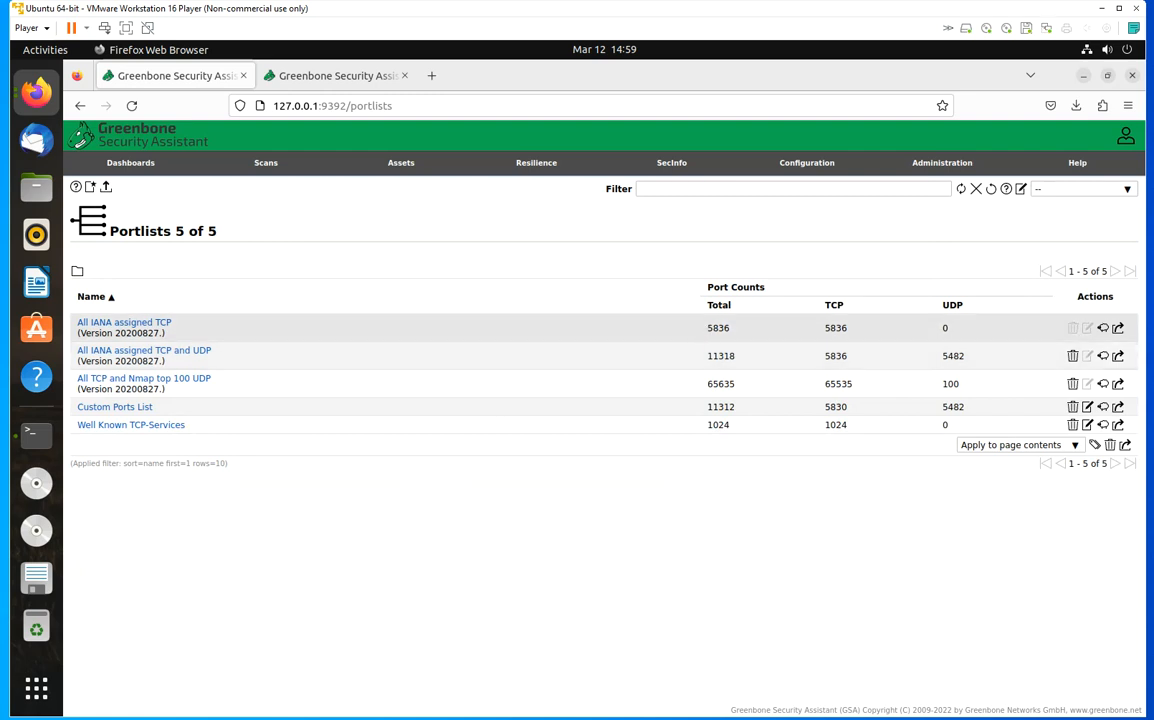
left_click_drag(706, 340, 729, 328)
left_click_drag(940, 328, 960, 330)
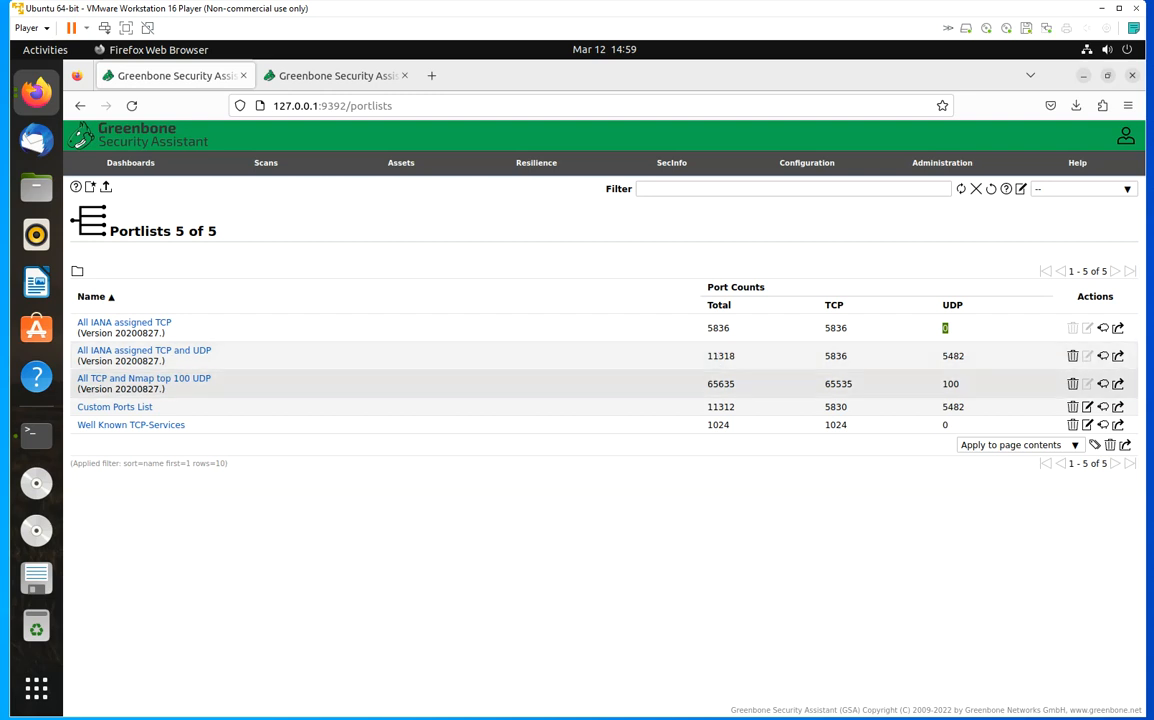
left_click_drag(705, 362, 724, 357)
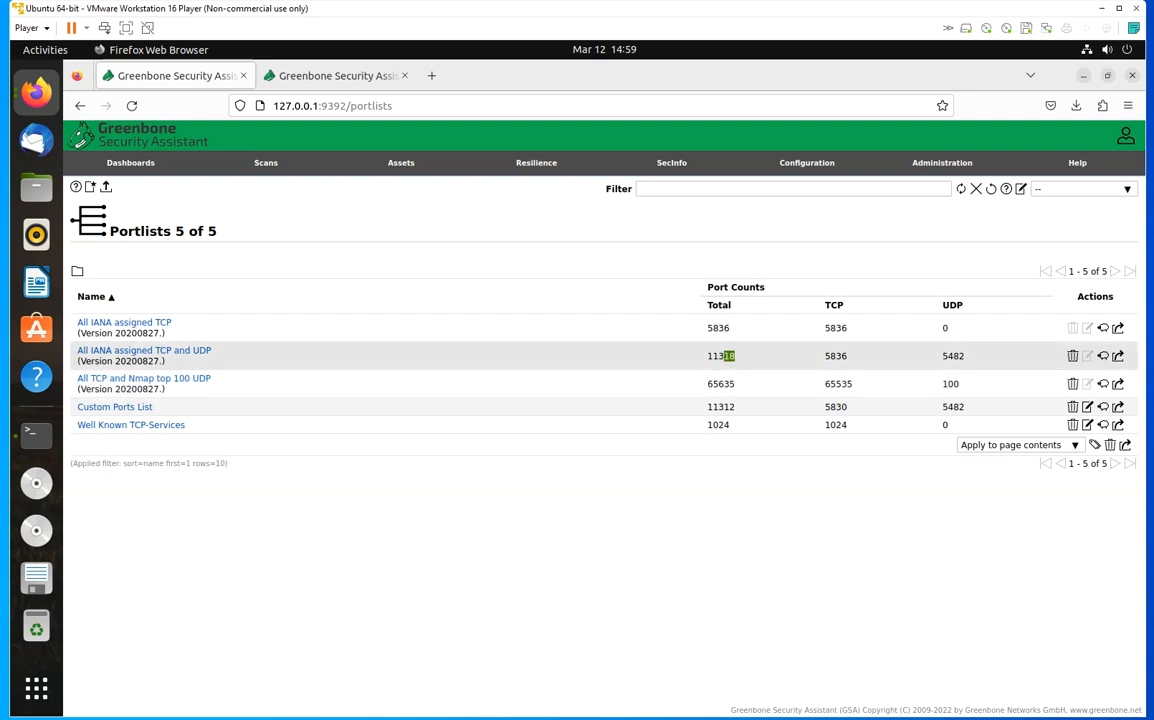
left_click(827, 366)
left_click_drag(943, 357, 947, 357)
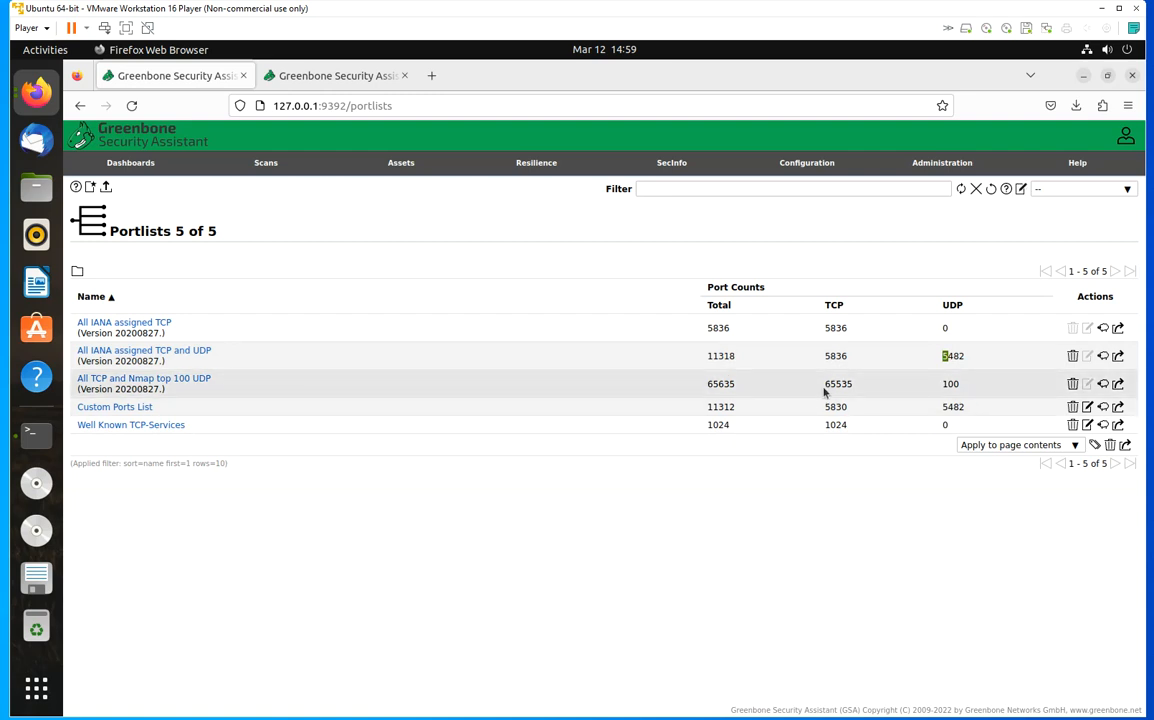
left_click_drag(825, 387, 832, 387)
left_click_drag(943, 386, 953, 386)
left_click(736, 385)
left_click_drag(708, 384, 870, 386)
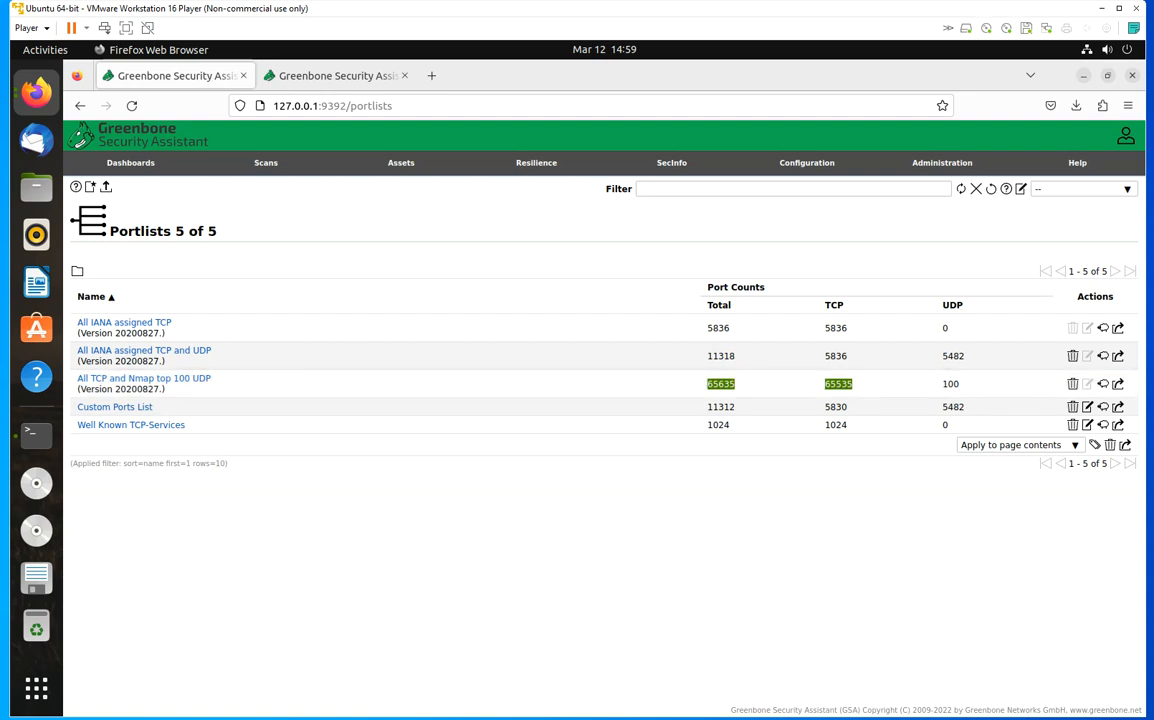
left_click(718, 492)
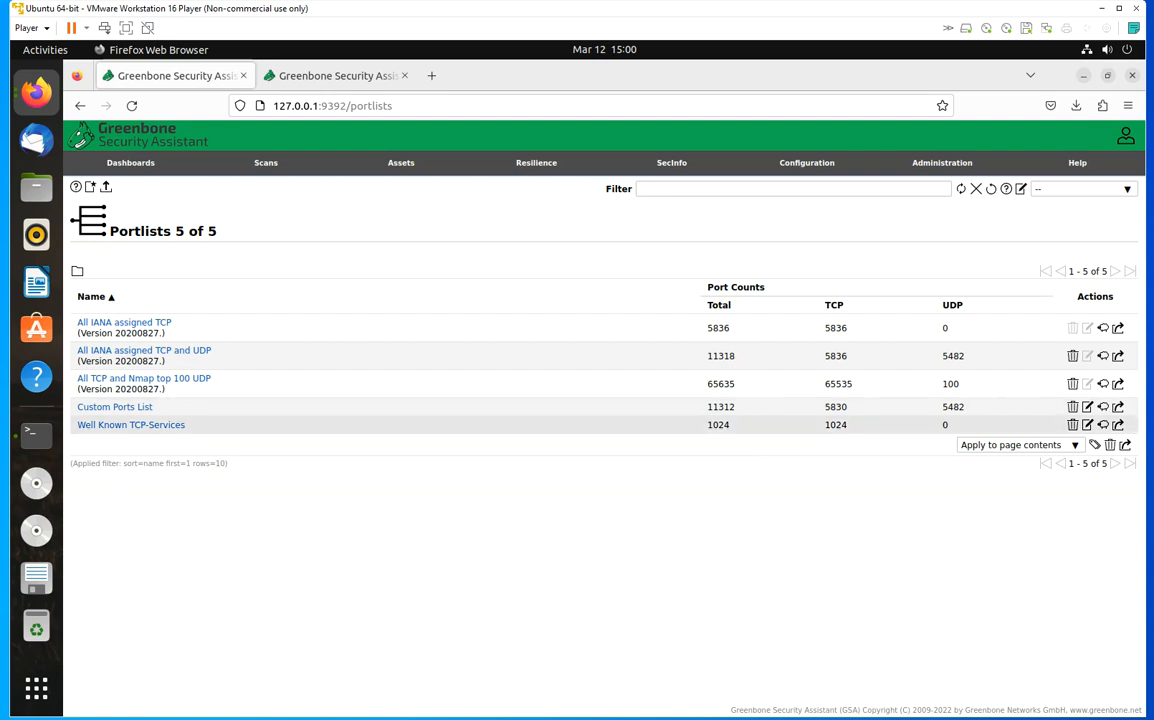
- Open the configured targets list in a new browser tab and switch to that tab
mouse_move(795, 166)
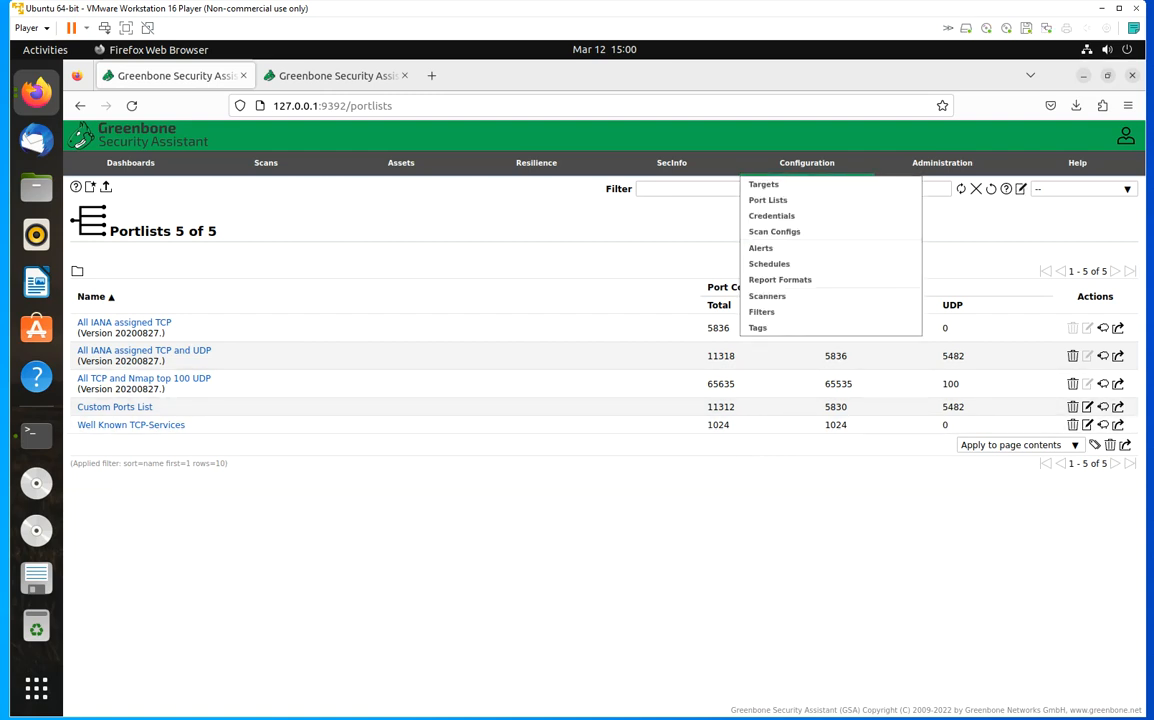
right_click(773, 188)
left_click(805, 201)
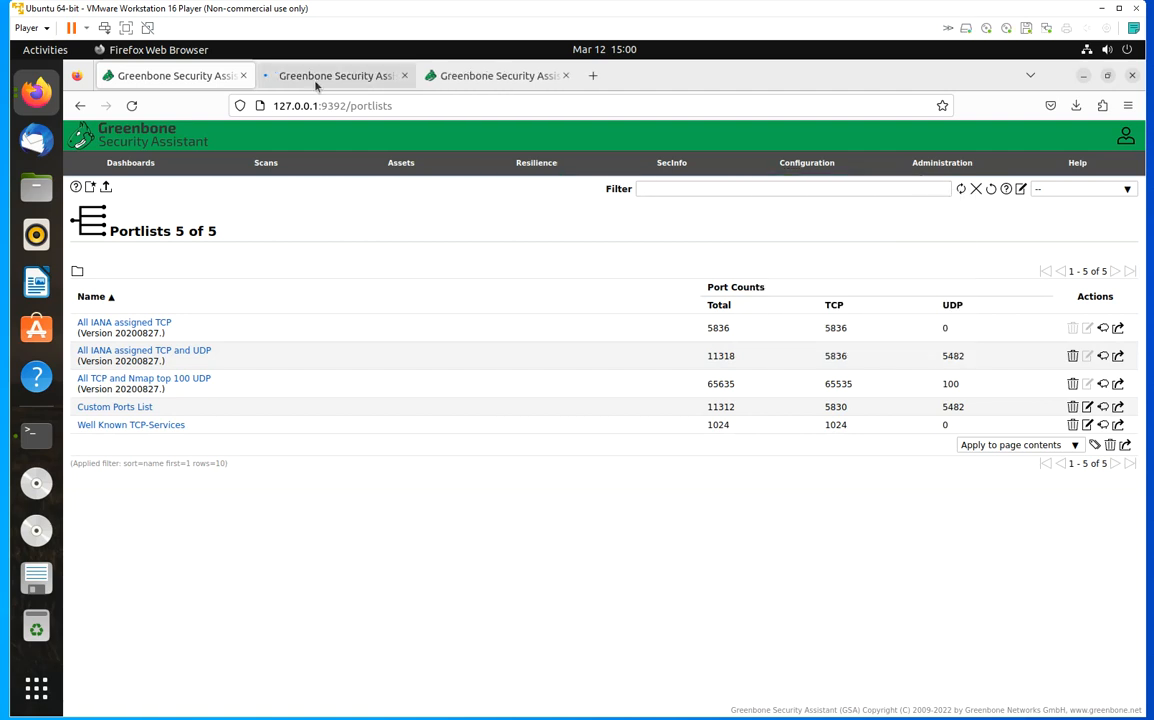
left_click(316, 80)
mouse_move(817, 166)
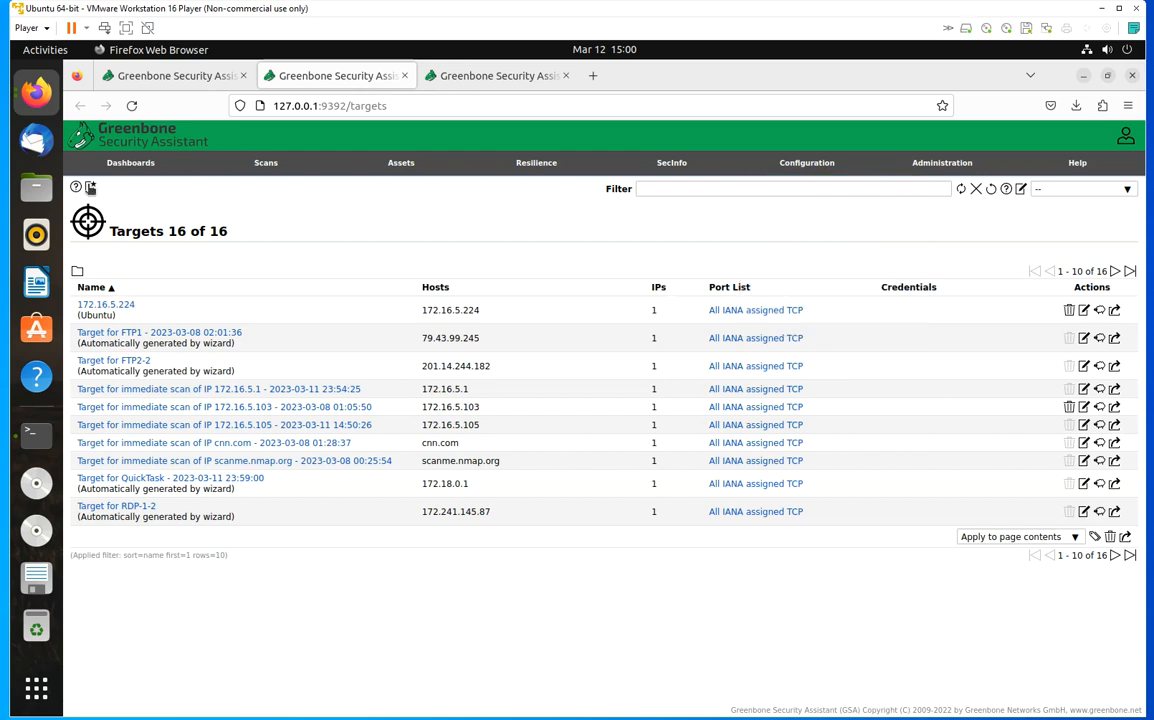
- Start another new target and set its port list to Well Known TCP-Services
left_click(90, 186)
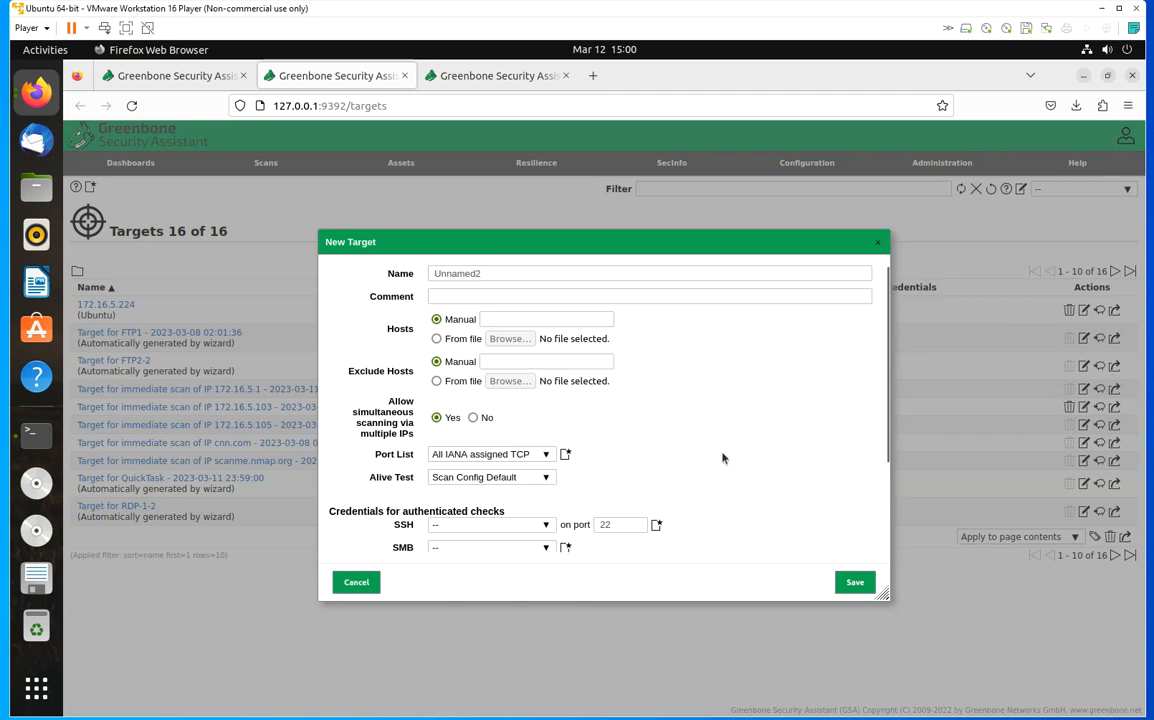
scroll(725, 455, "down", 1)
scroll(737, 449, "down", 1)
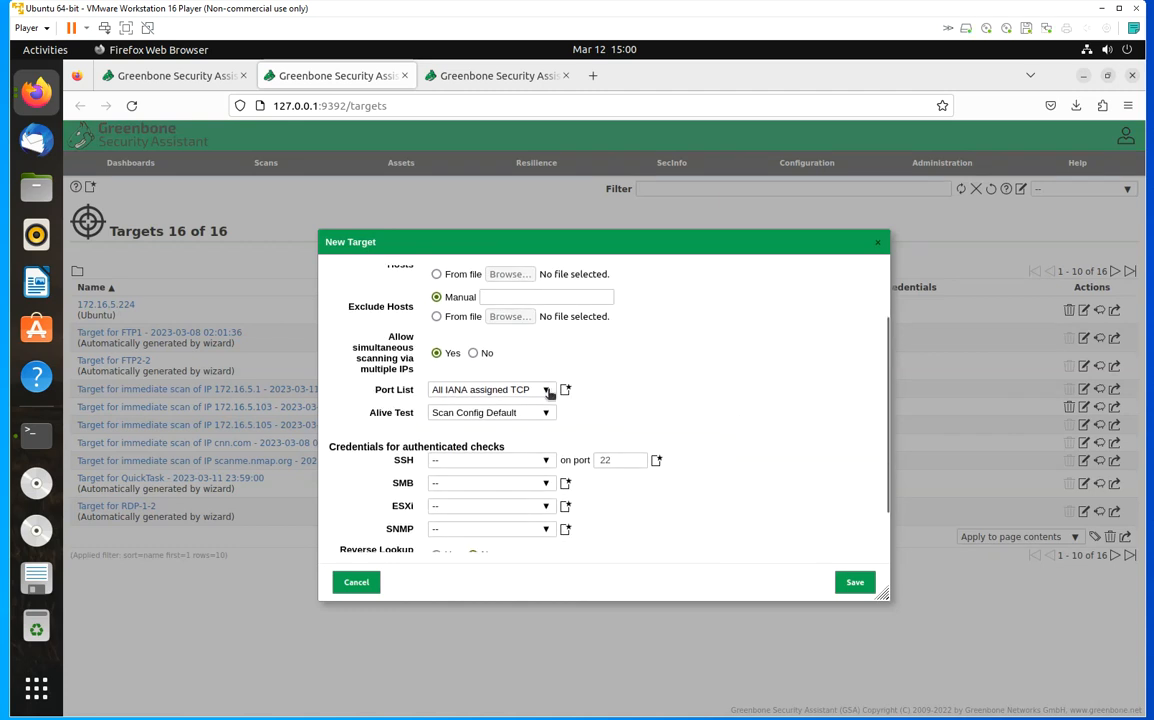
left_click(545, 389)
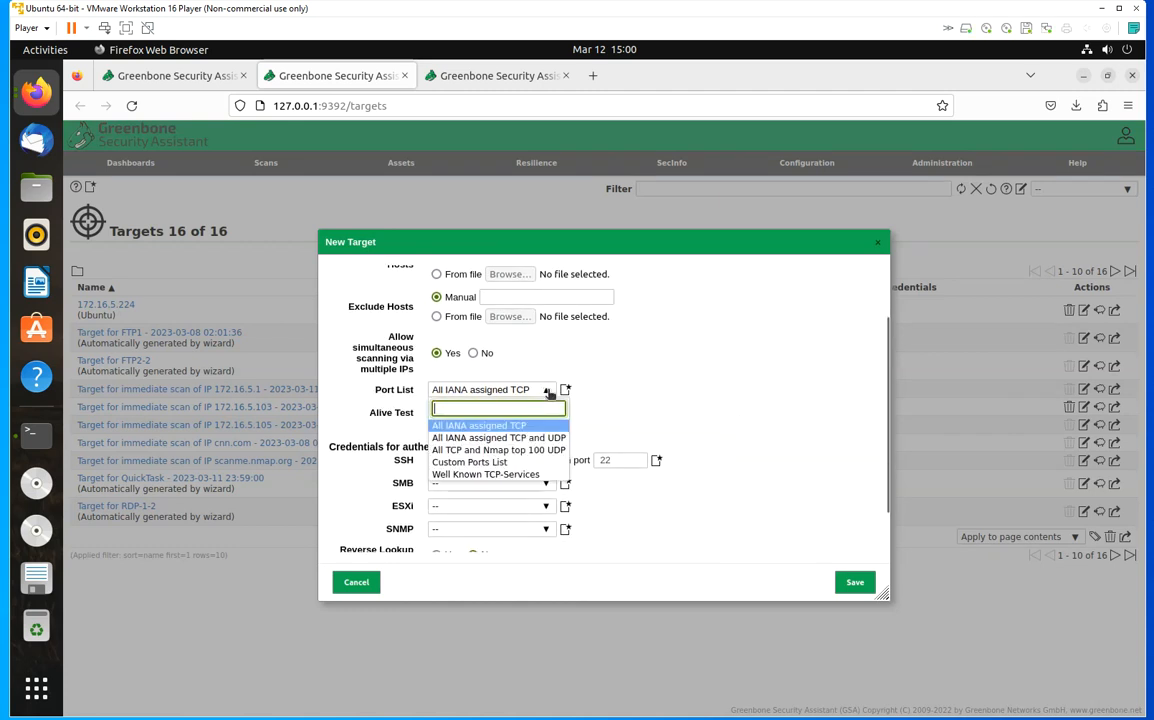
left_click(497, 476)
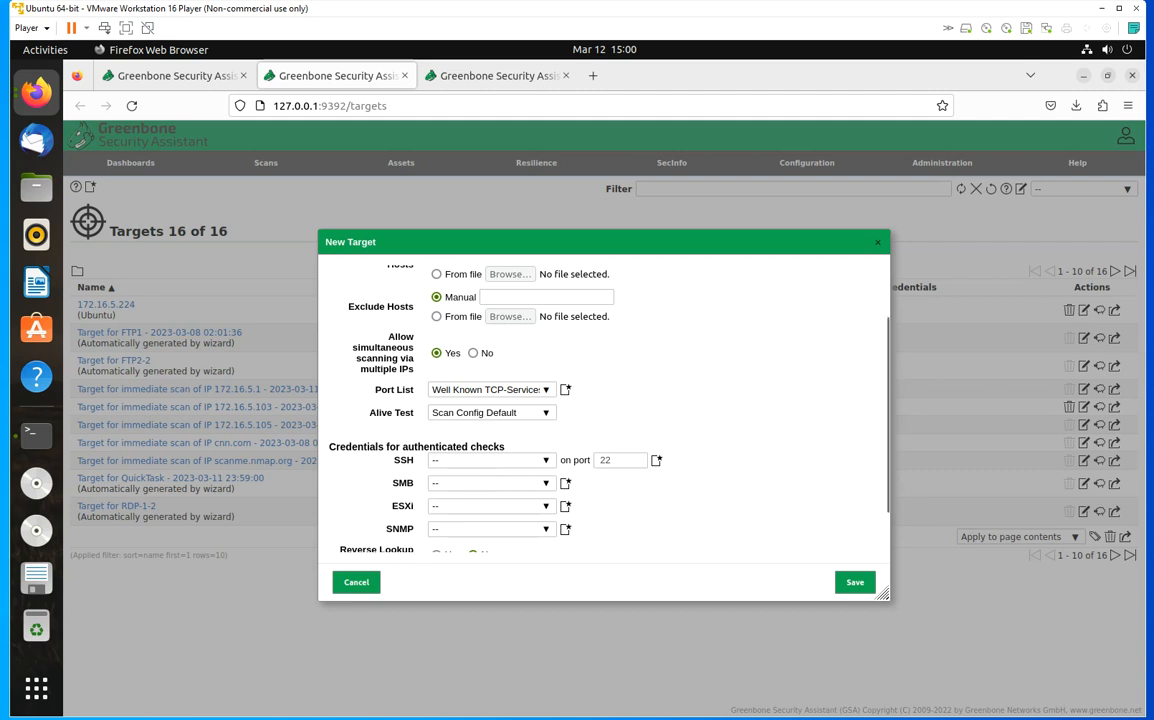
- Review the alive test methods, keep Scan Config Default, and close the new target without saving
scroll(626, 410, "down", 2)
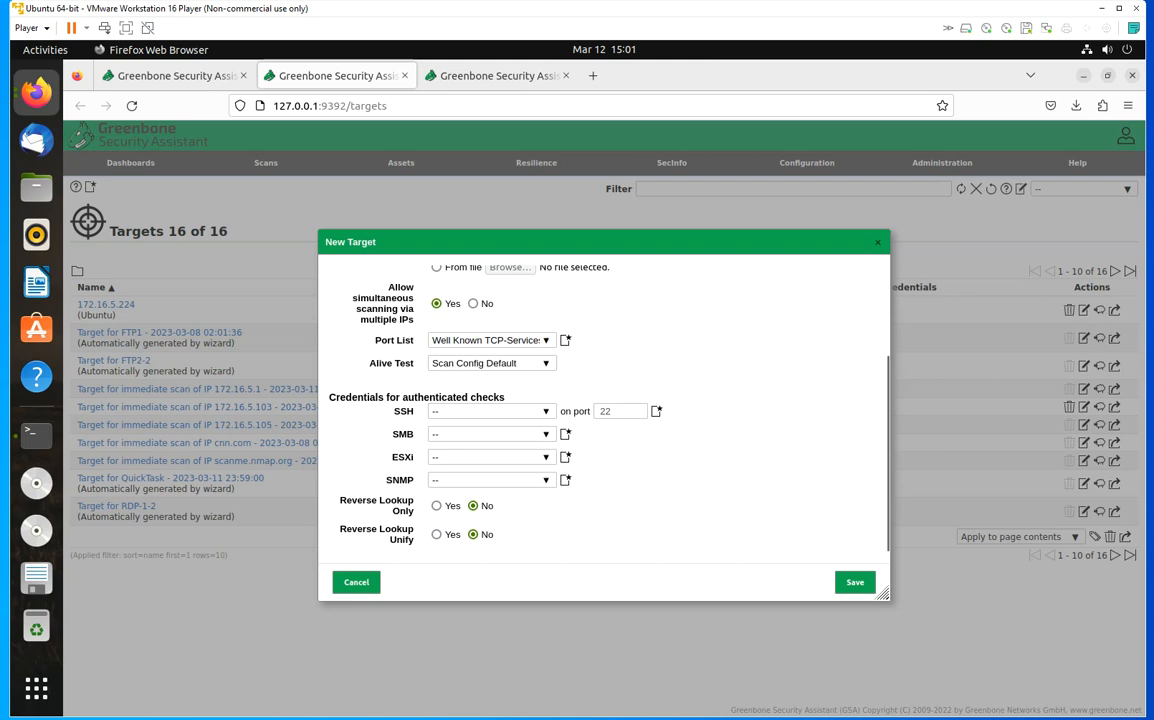
left_click(490, 363)
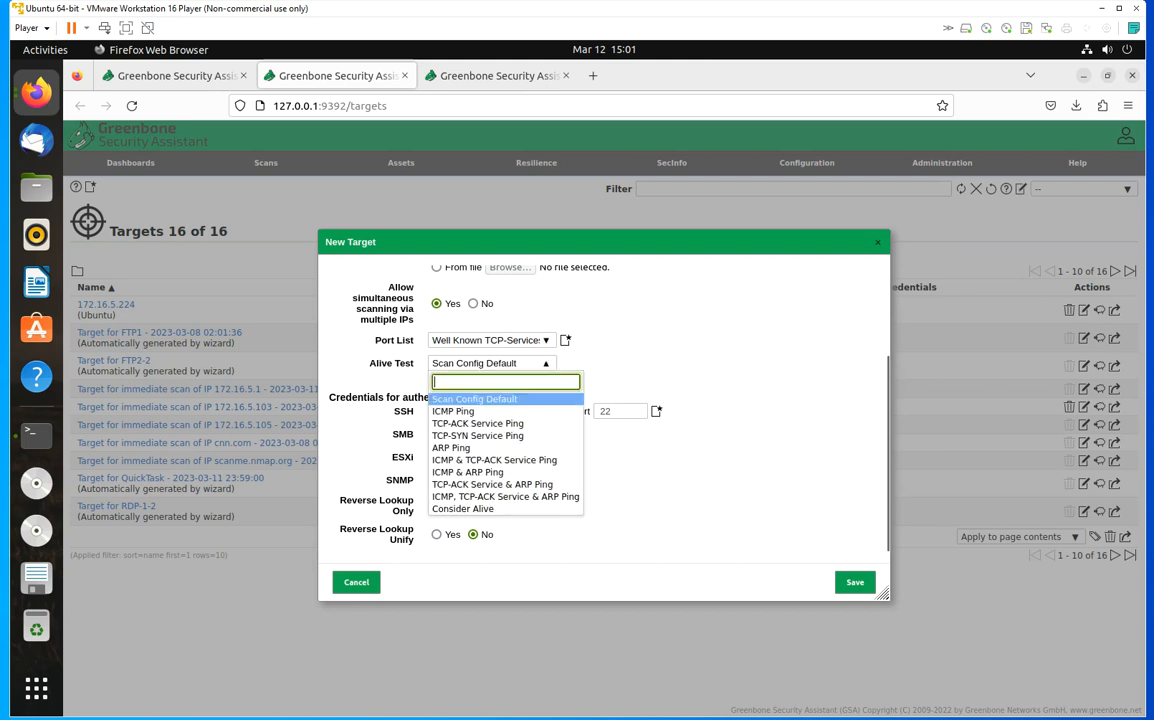
left_click(373, 370)
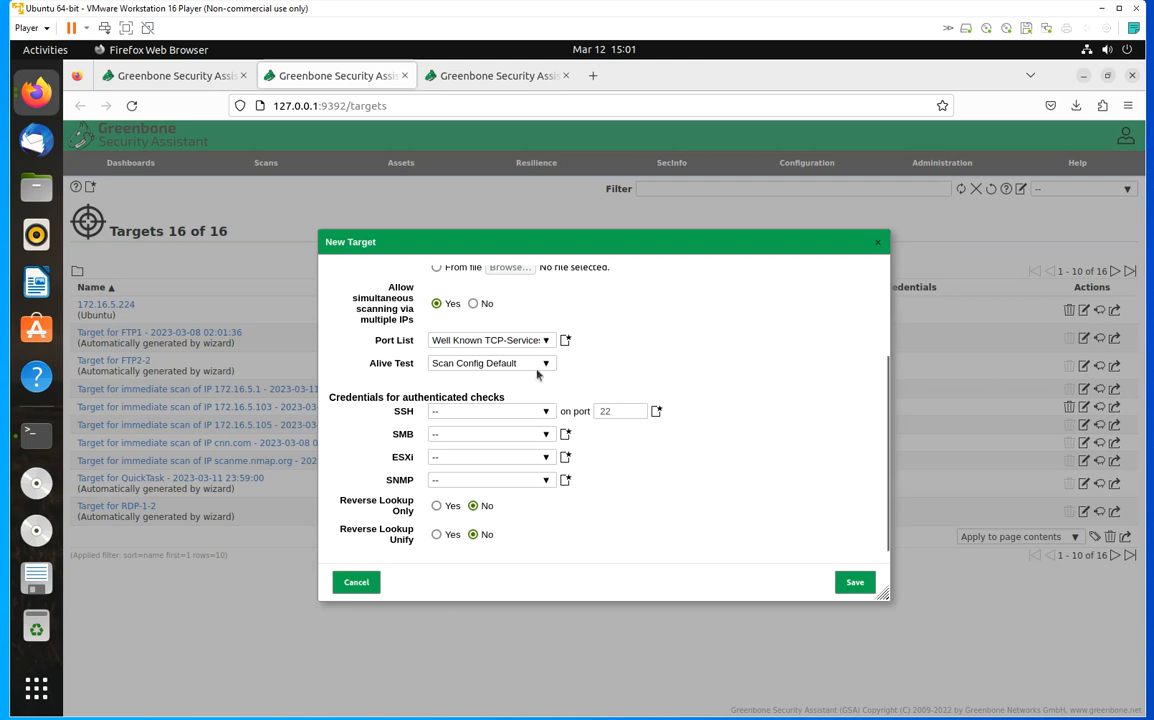
left_click(488, 363)
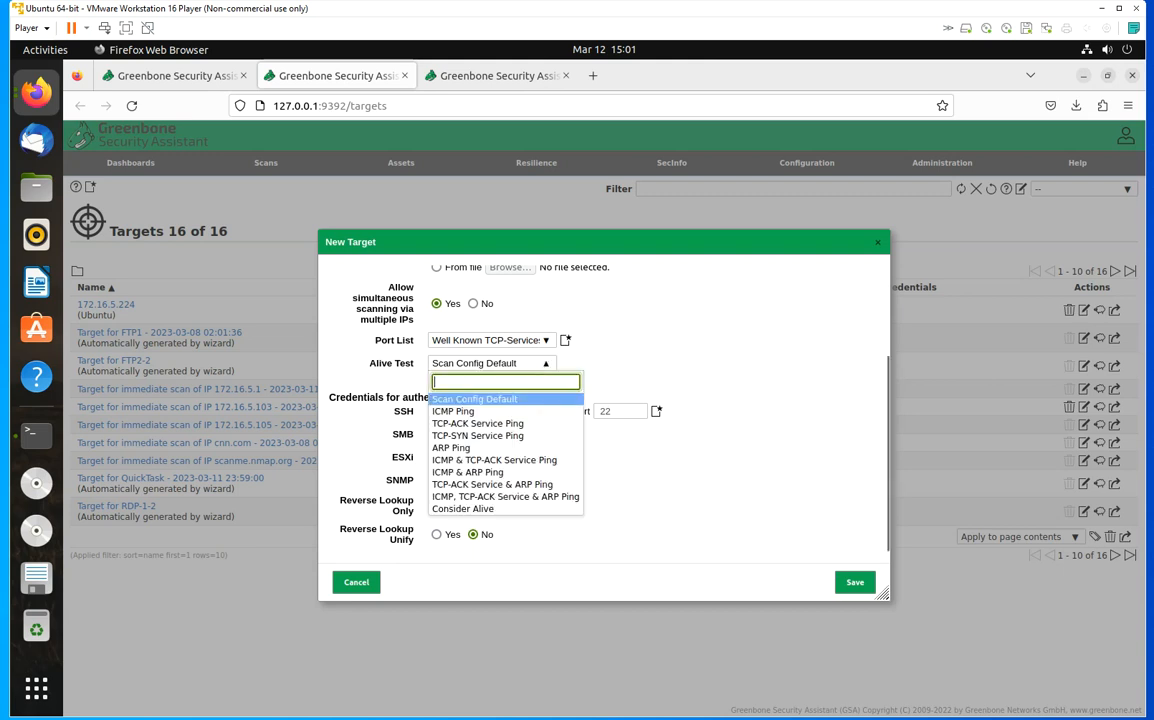
left_click(474, 399)
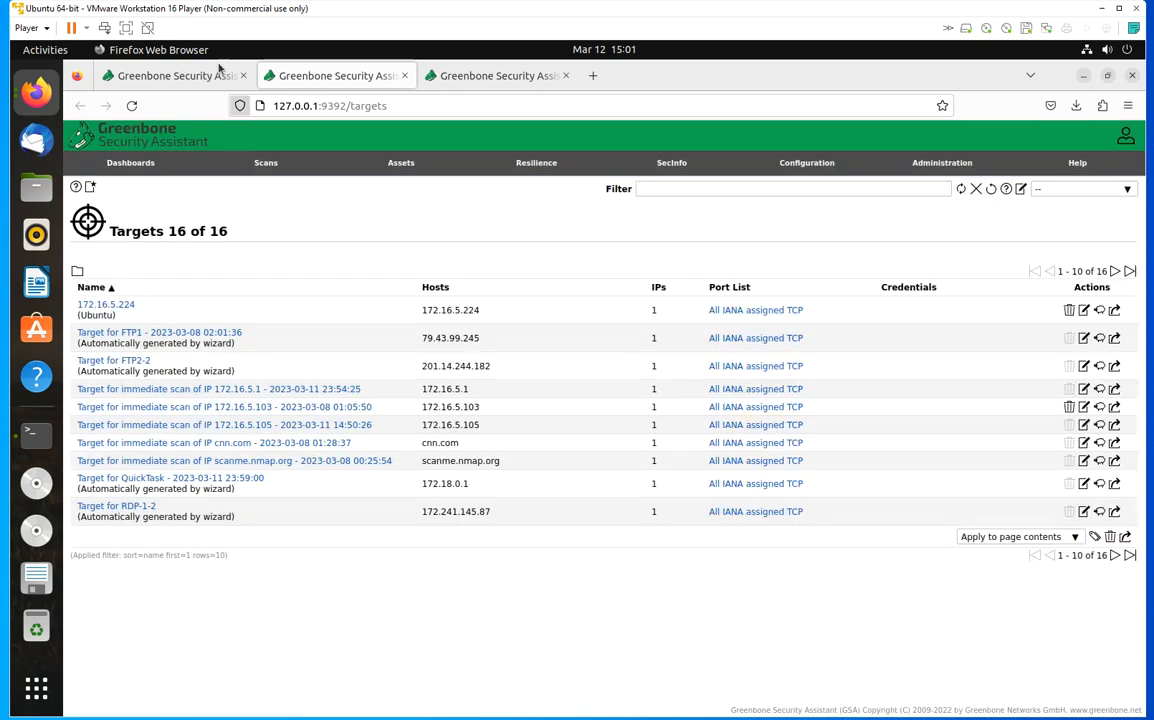
key("Escape")
- From the port lists tab, open the scan tasks page in a new browser tab and switch to it
left_click(141, 78)
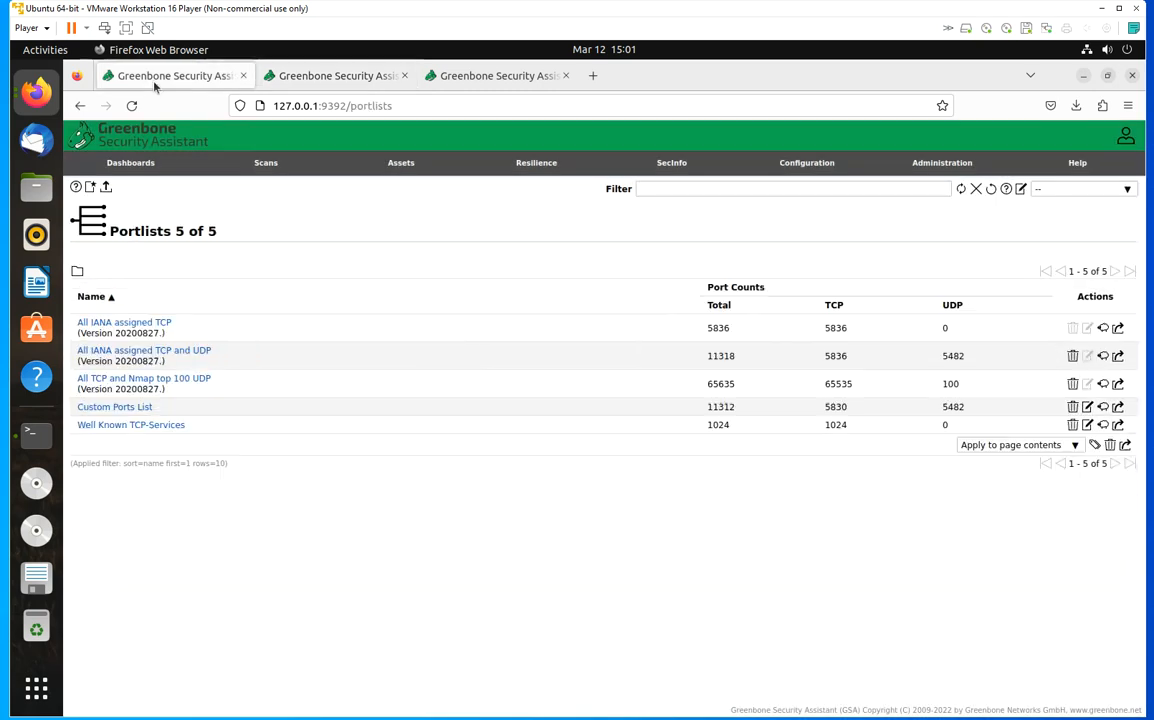
mouse_move(215, 174)
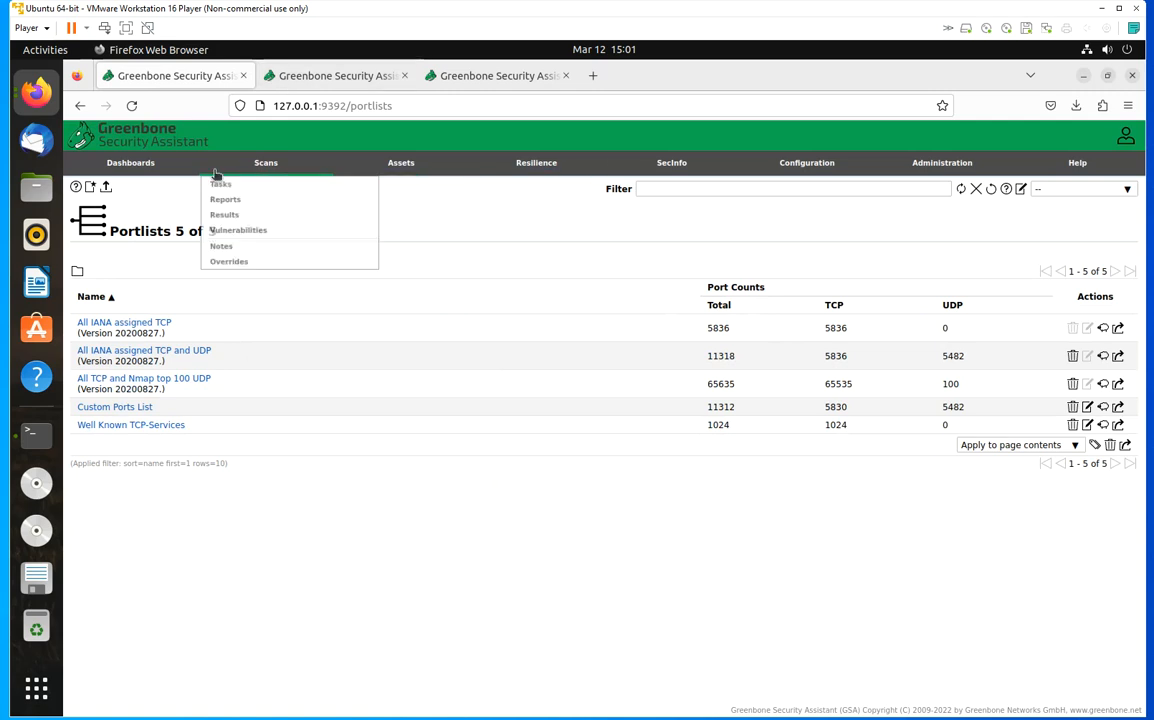
right_click(264, 168)
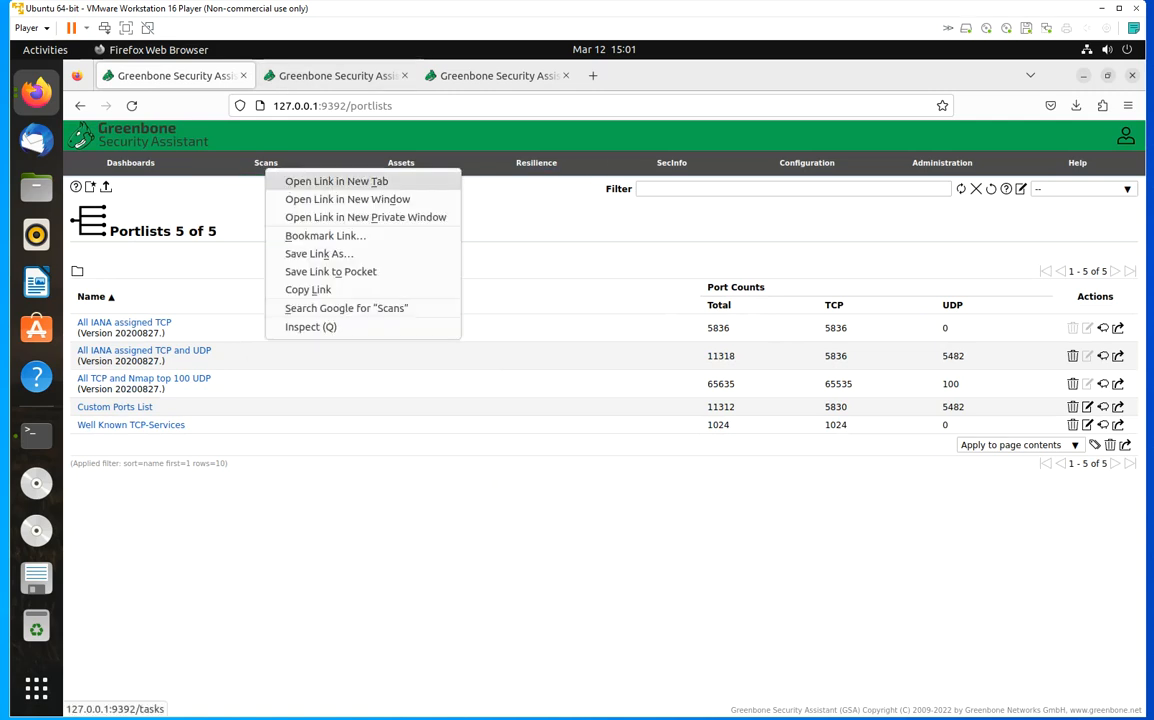
left_click(283, 181)
left_click(288, 75)
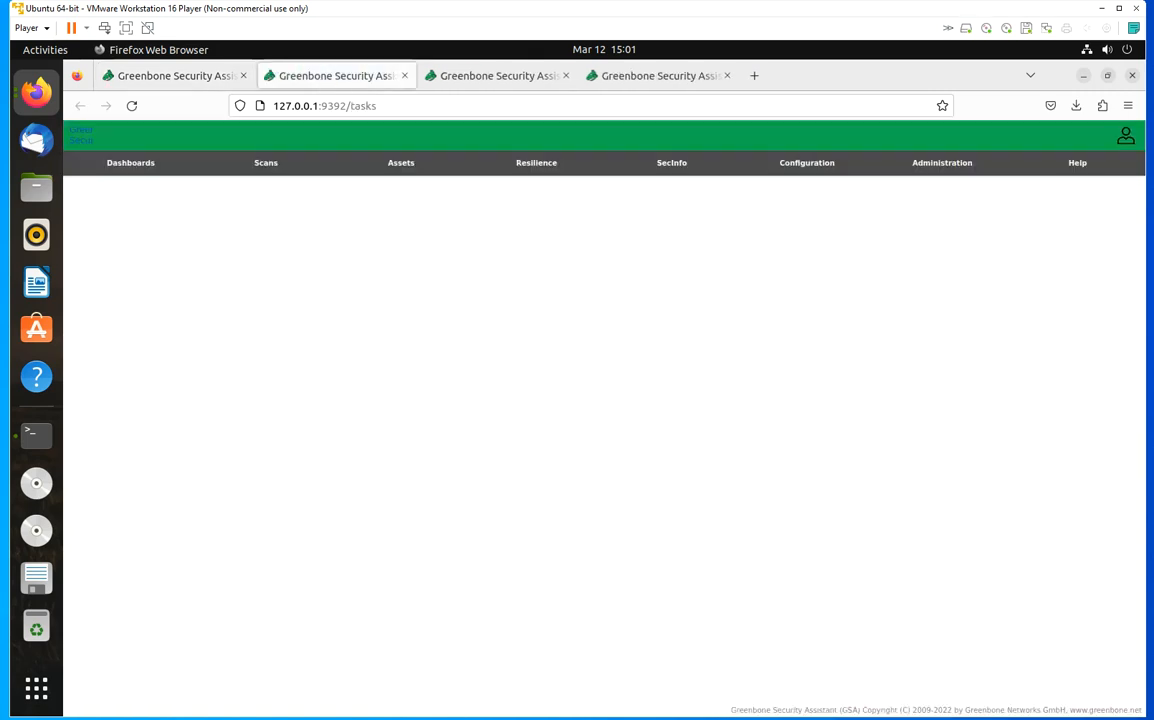
- Switch to the scan tasks tab and review the severity charts and the list of existing tasks
left_click_drag(288, 75, 180, 78)
mouse_move(265, 165)
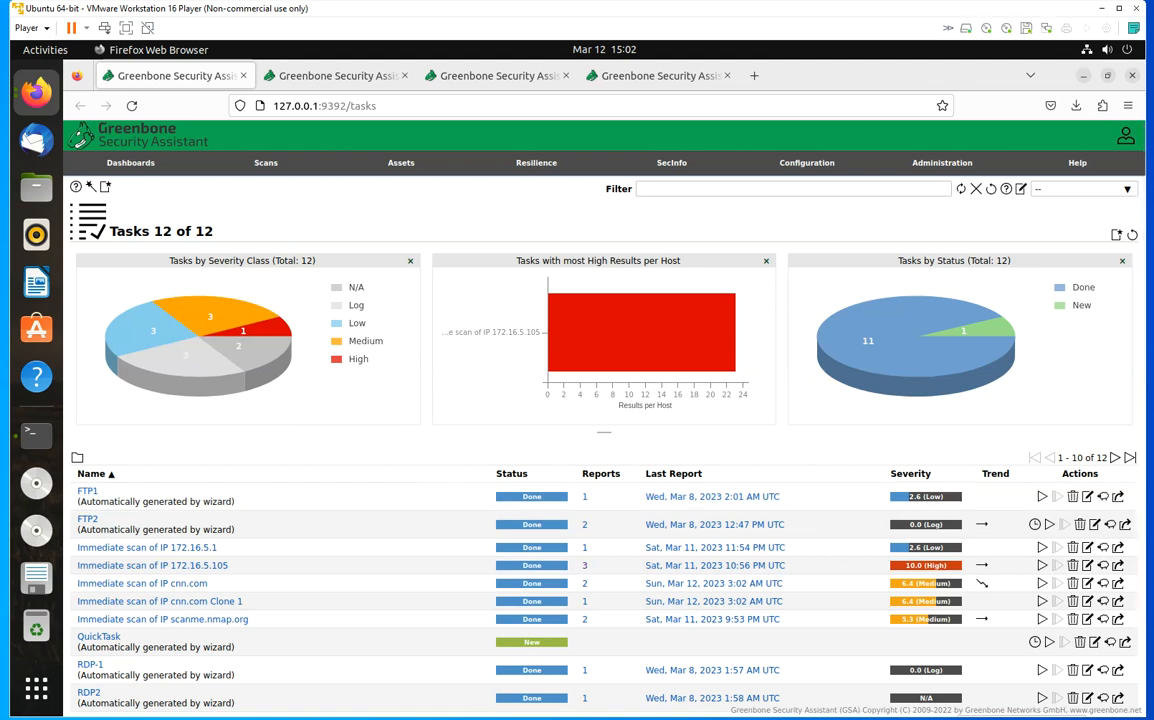
scroll(480, 645, "down", 1)
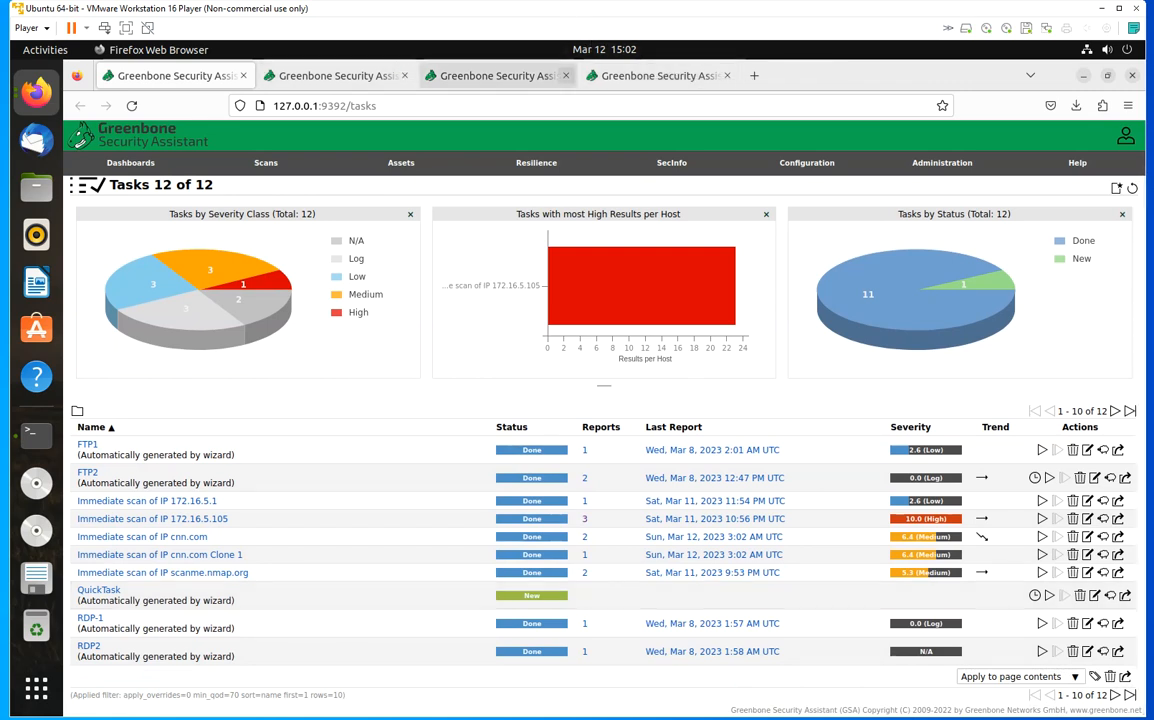
- Check the other open tabs, return to the targets list and expand the details of target 172.16.5.224
left_click(626, 77)
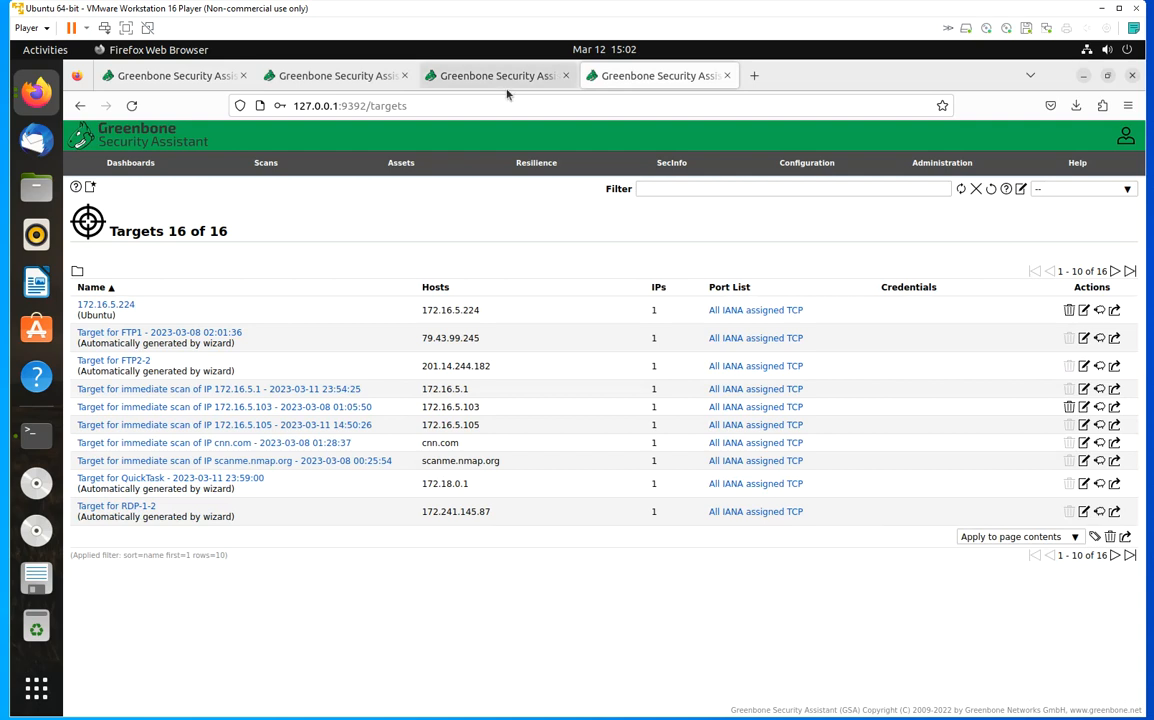
left_click(460, 76)
left_click(335, 76)
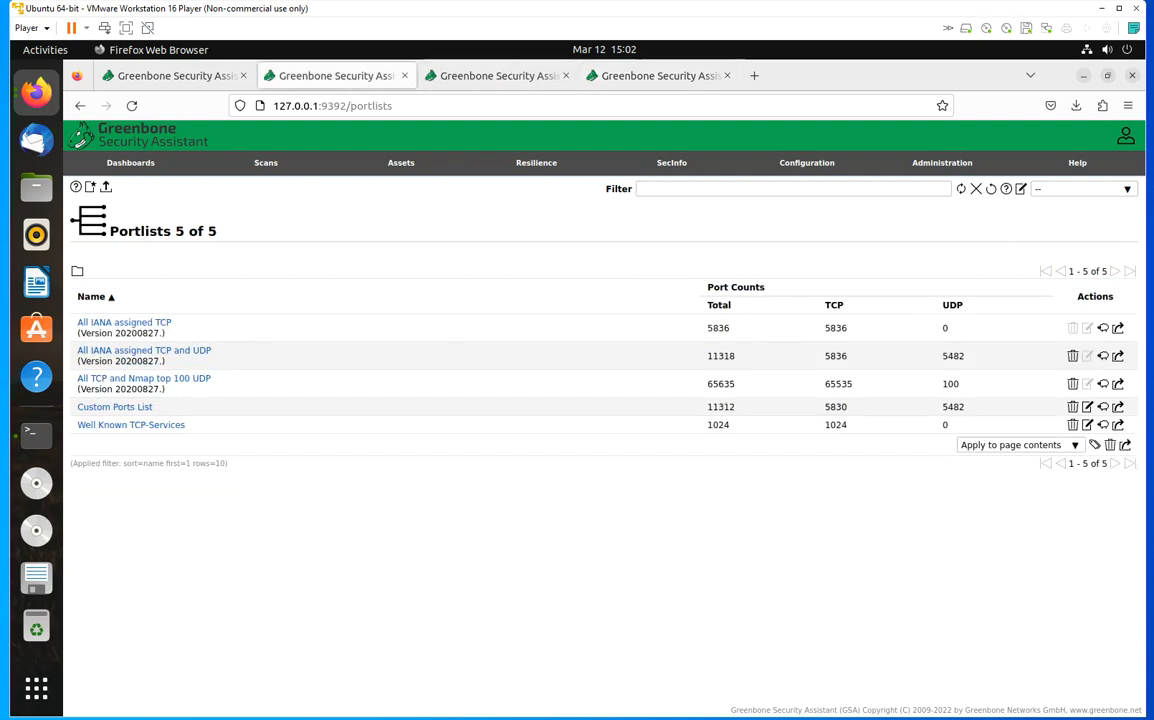
left_click(520, 77)
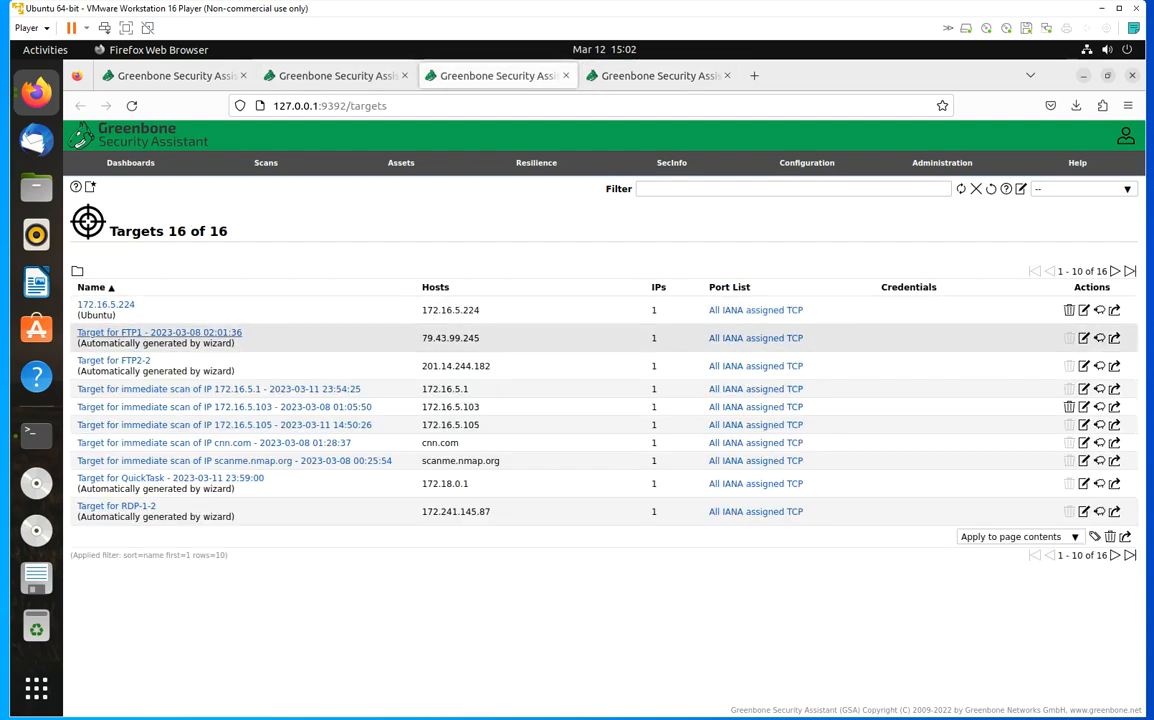
left_click(123, 311)
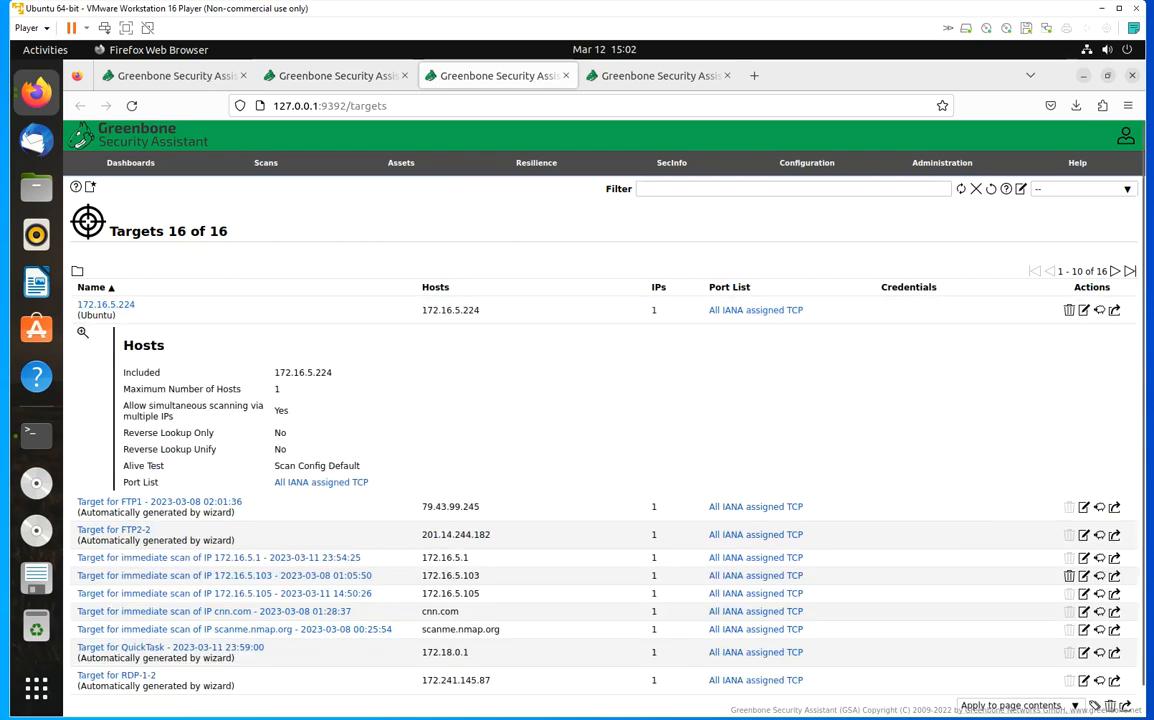
- Start a new target, set its alive test to Consider Alive, and review the section on credentials for authenticated checks
left_click(89, 186)
scroll(598, 443, "down", 2)
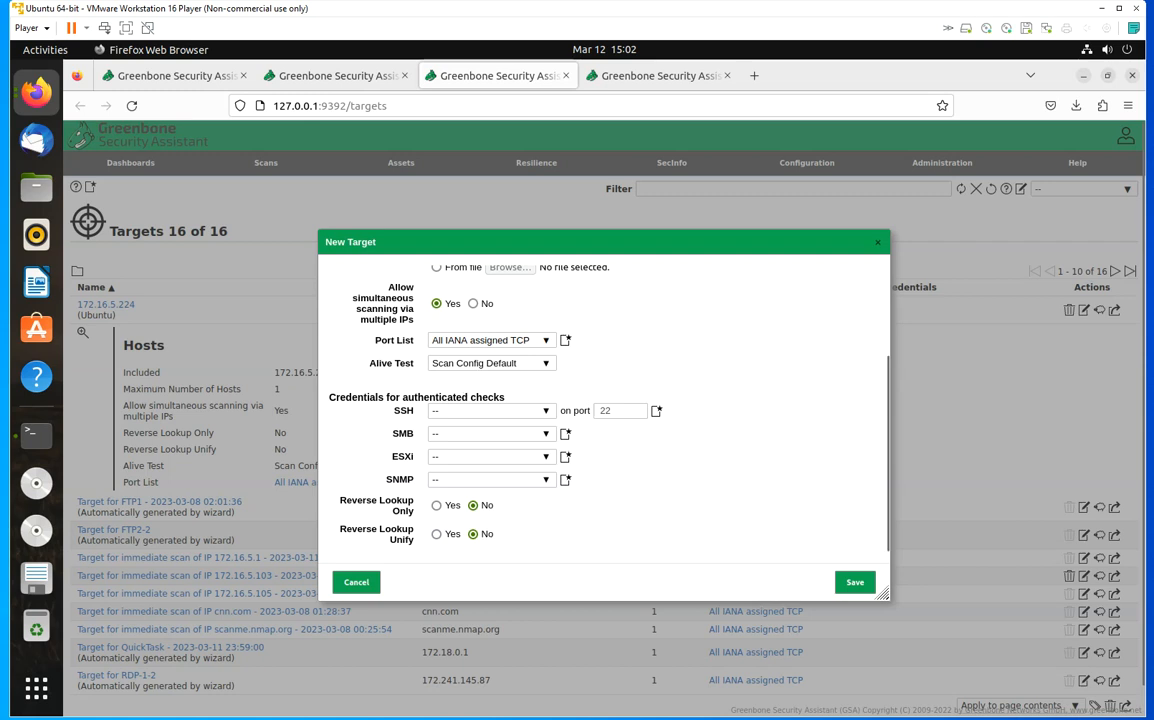
left_click(541, 365)
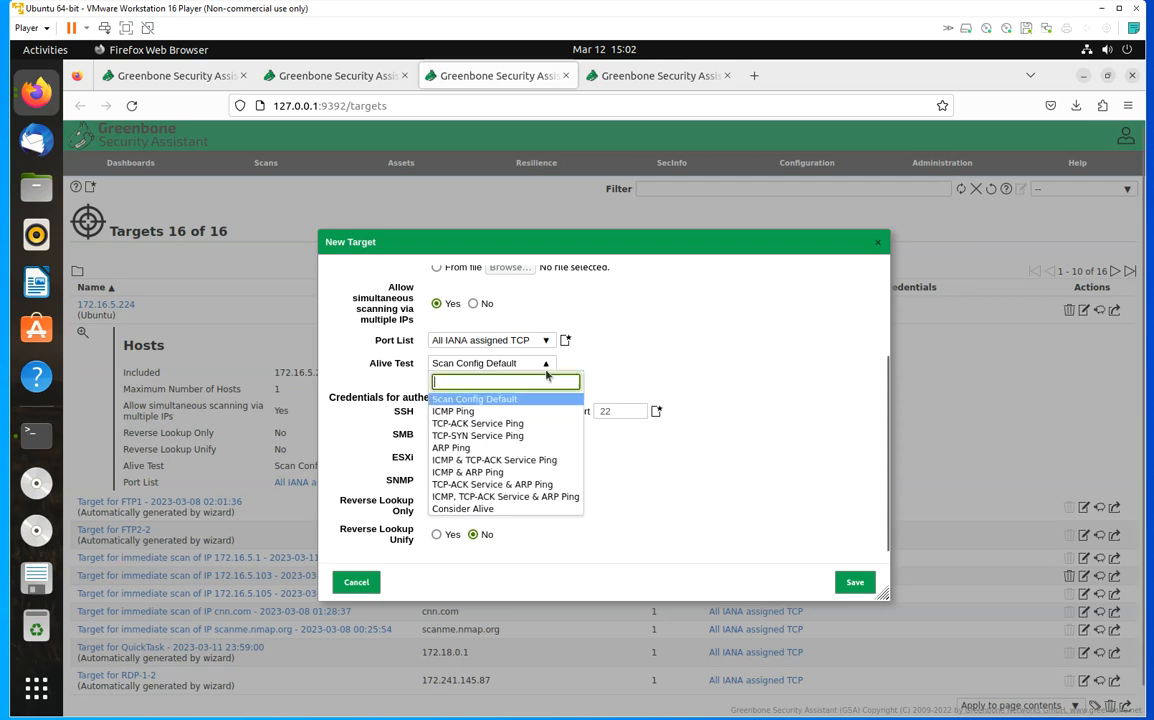
left_click(466, 509)
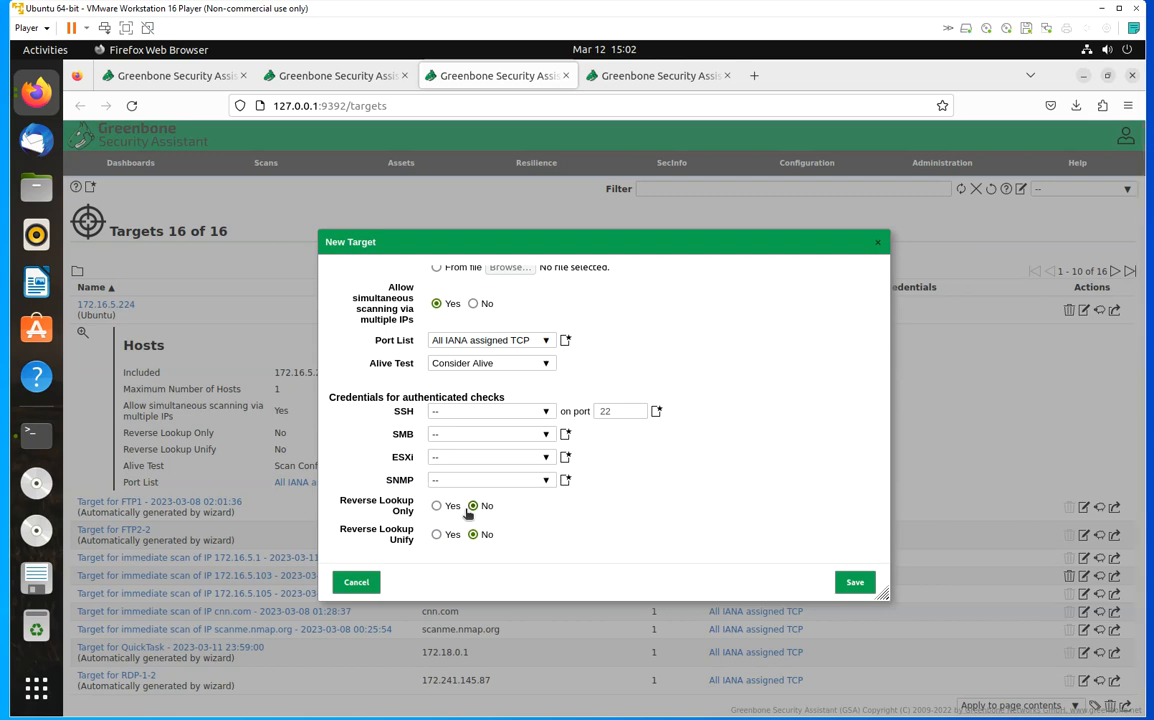
left_click(488, 363)
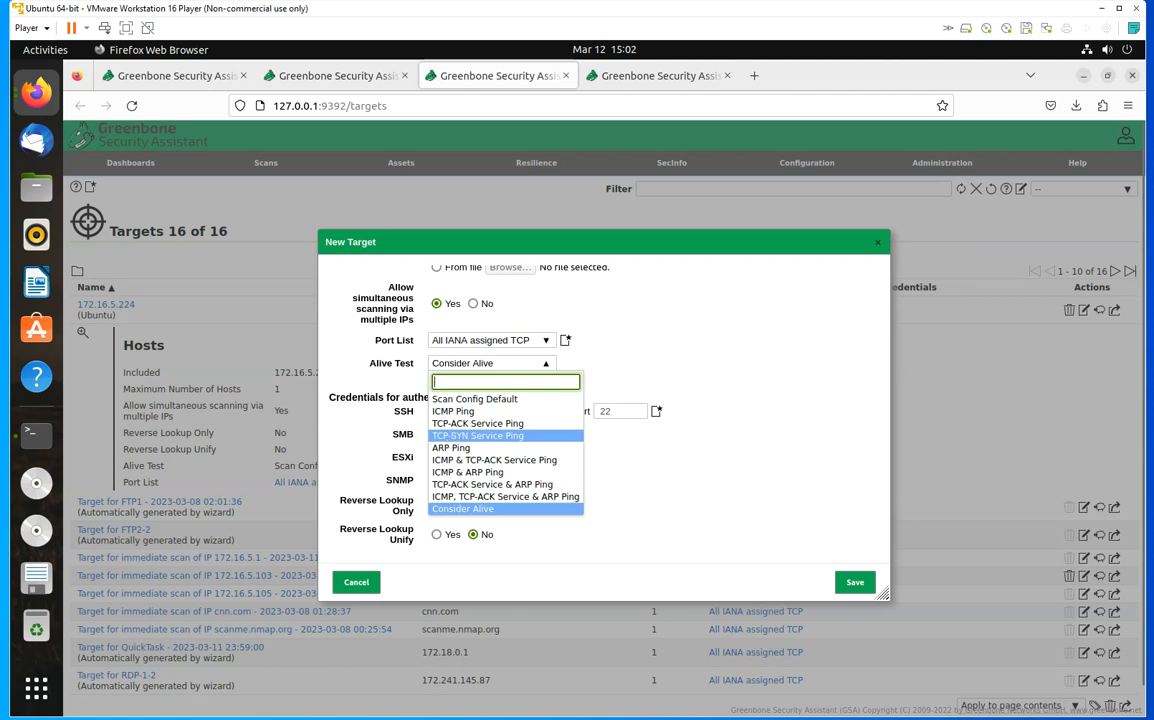
left_click(462, 508)
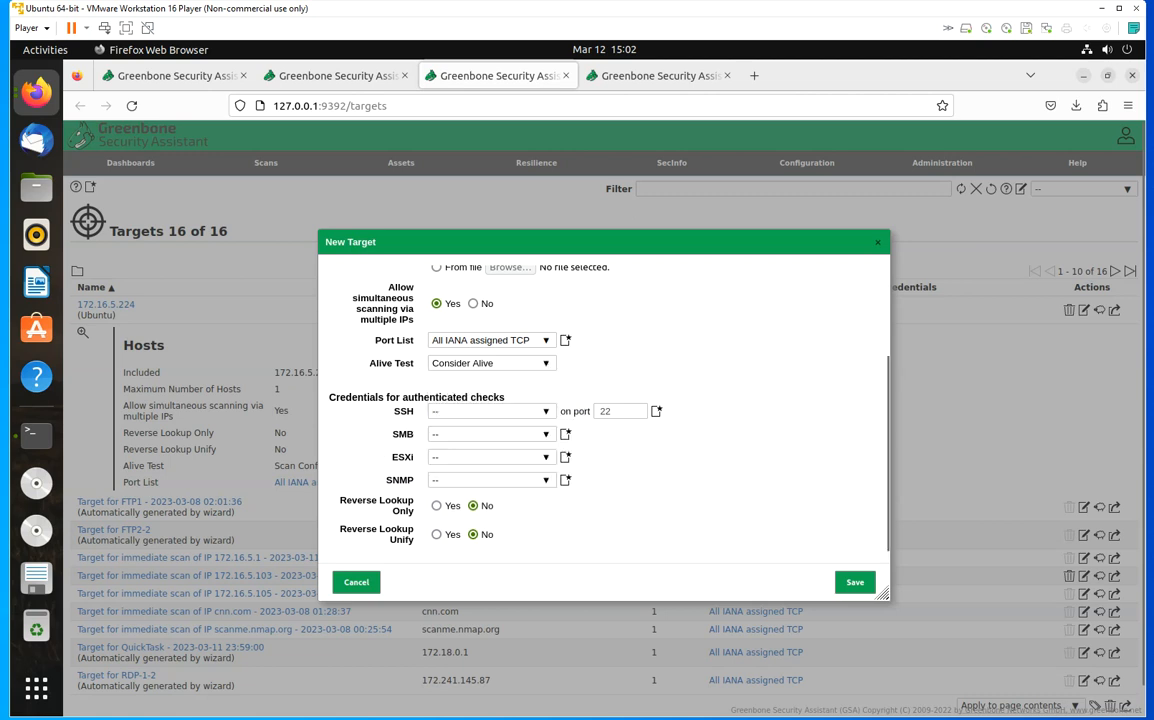
left_click(484, 366)
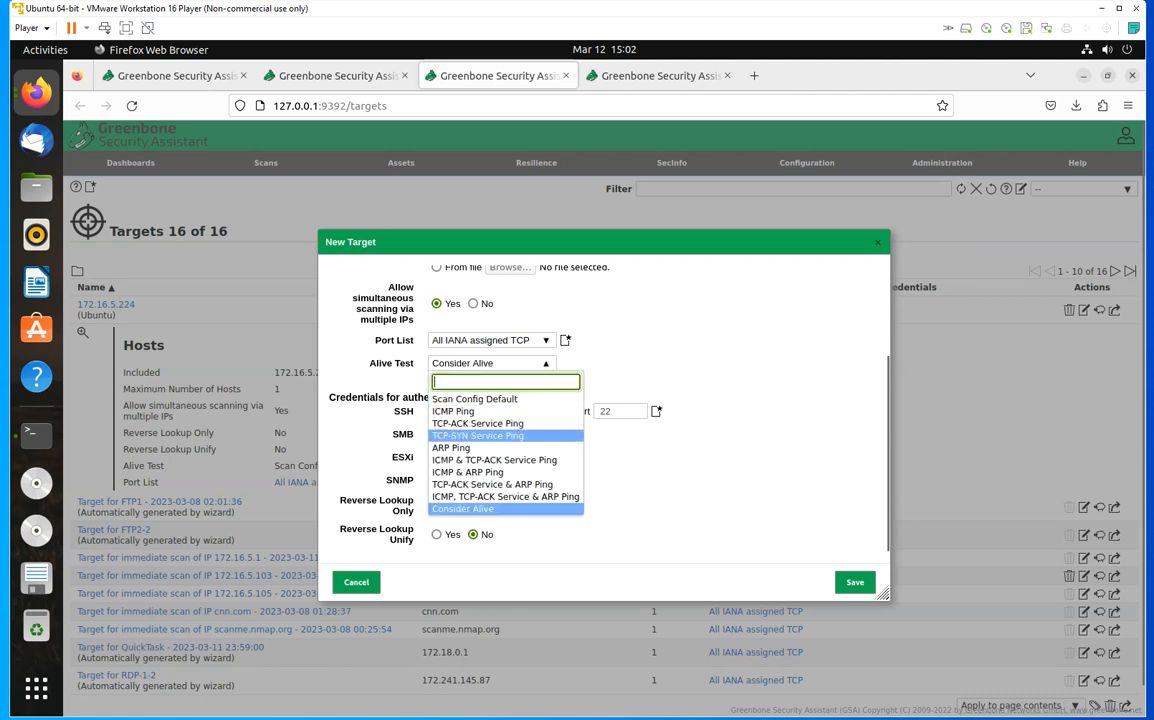
left_click(685, 366)
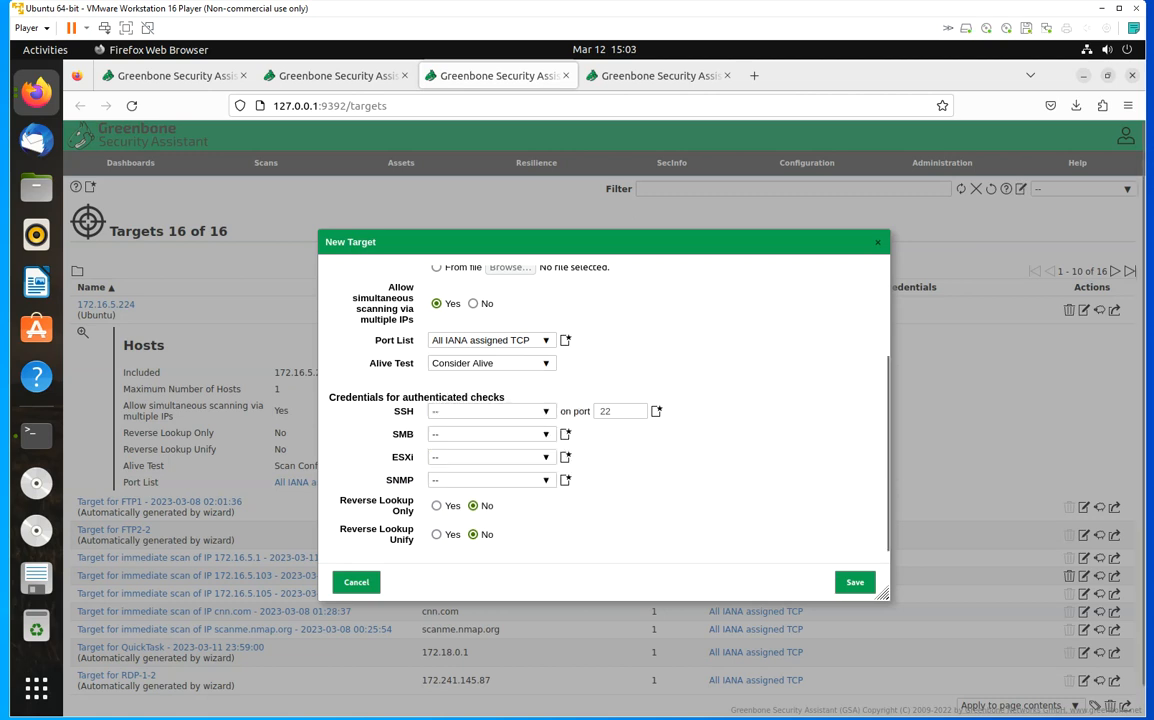
left_click_drag(334, 397, 510, 391)
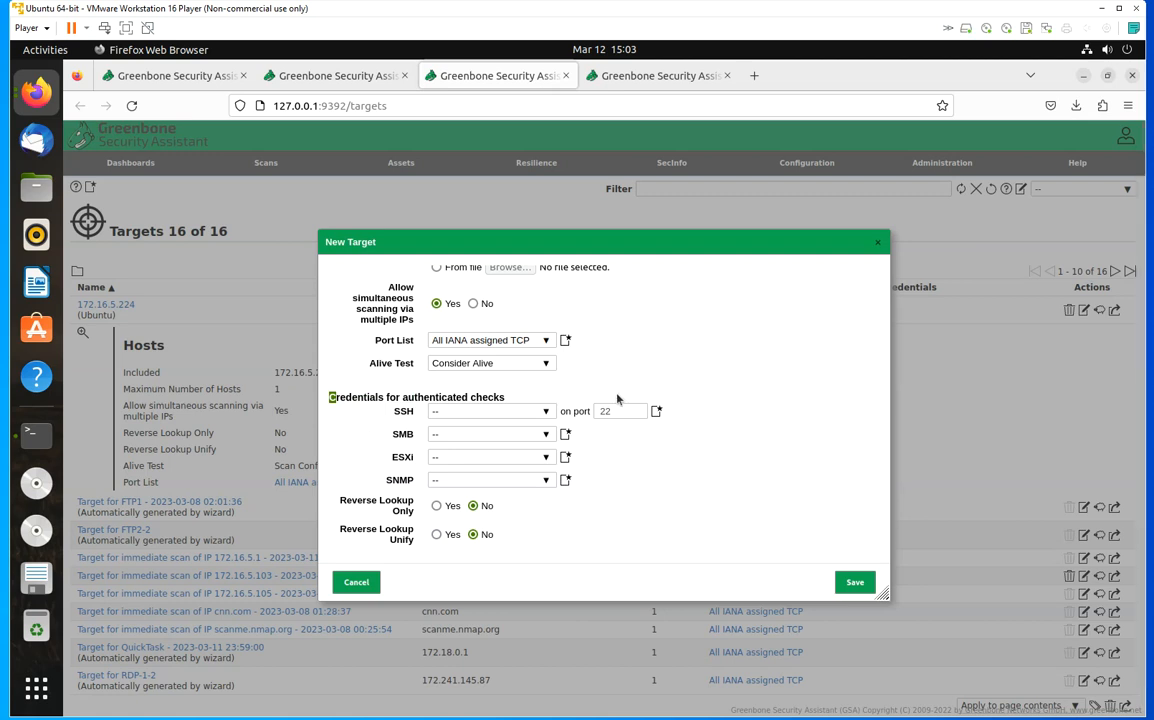
- Name the new target Ubuntubox
scroll(731, 485, "up", 3)
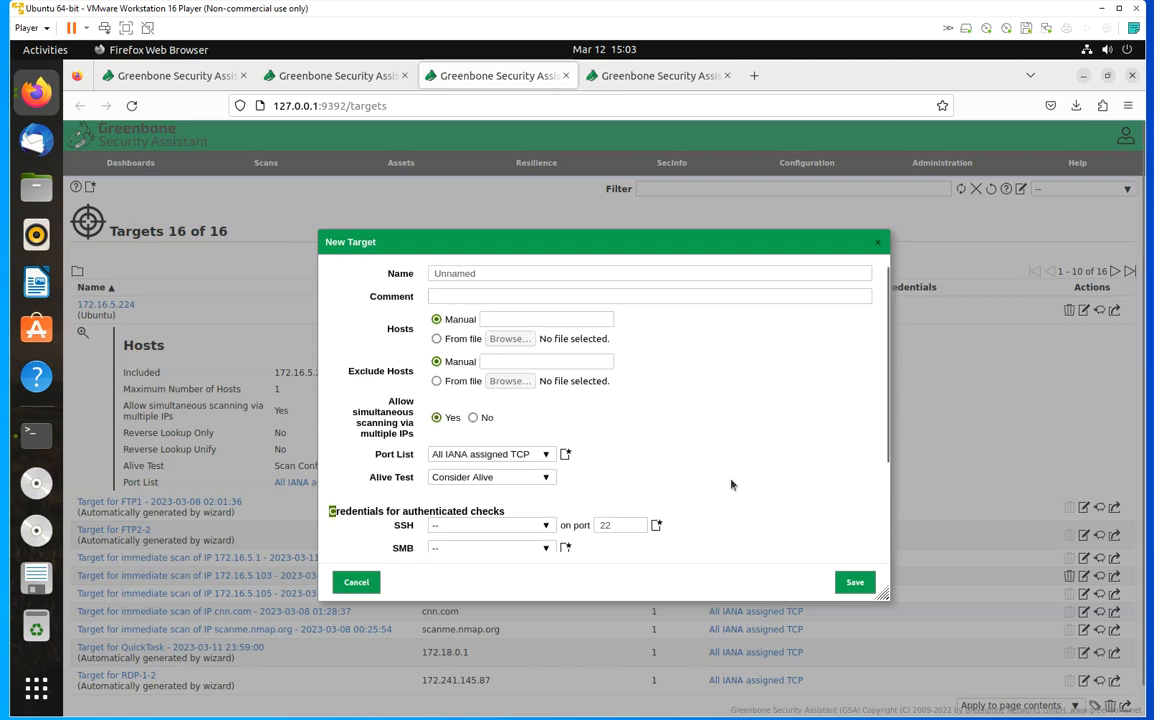
left_click(484, 274)
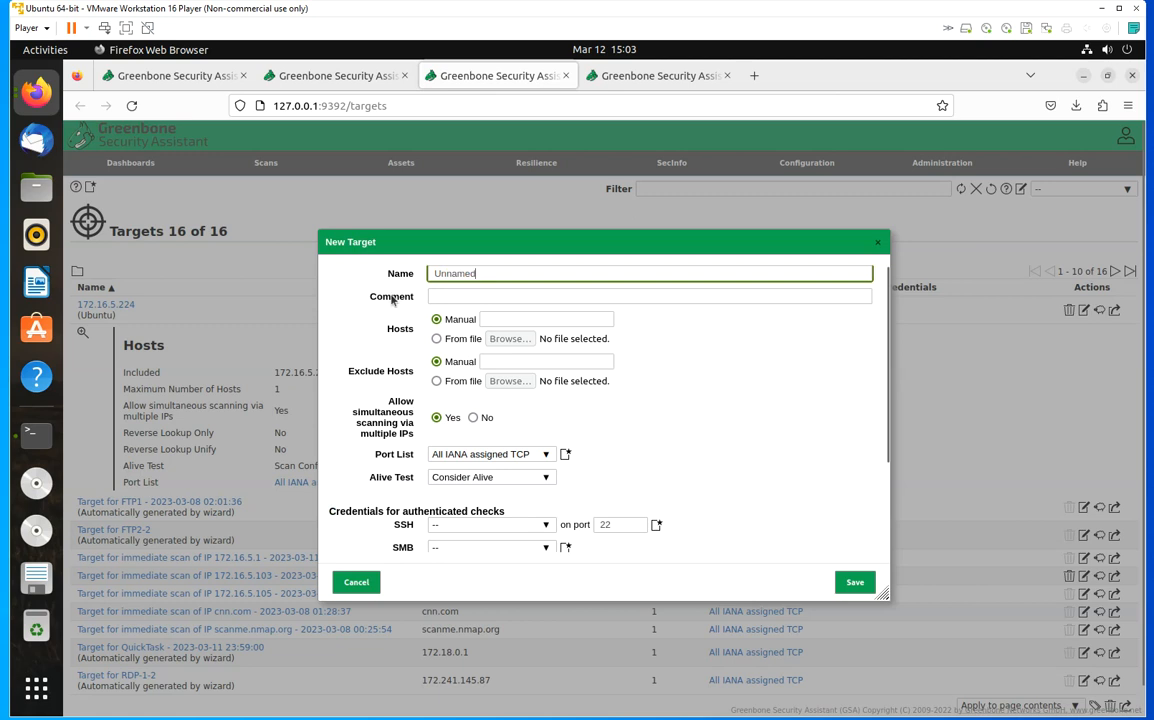
key("BackSpace")
key("BackSpace")
key("BackSpace")
key("BackSpace")
key("BackSpace")
key("BackSpace")
key("BackSpace")
type("Ubuntubox")
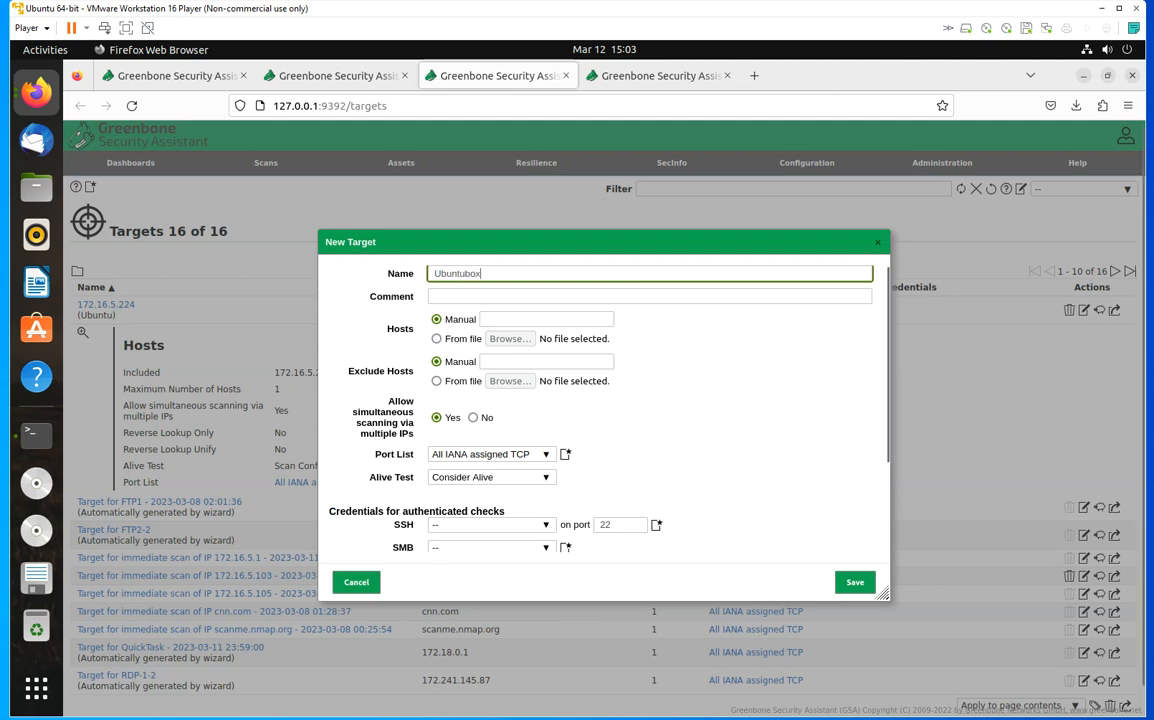
- Review the ESXi credential choices and the new ESXi credential form, and cancel both the credential and the new target
scroll(398, 390, "down", 3)
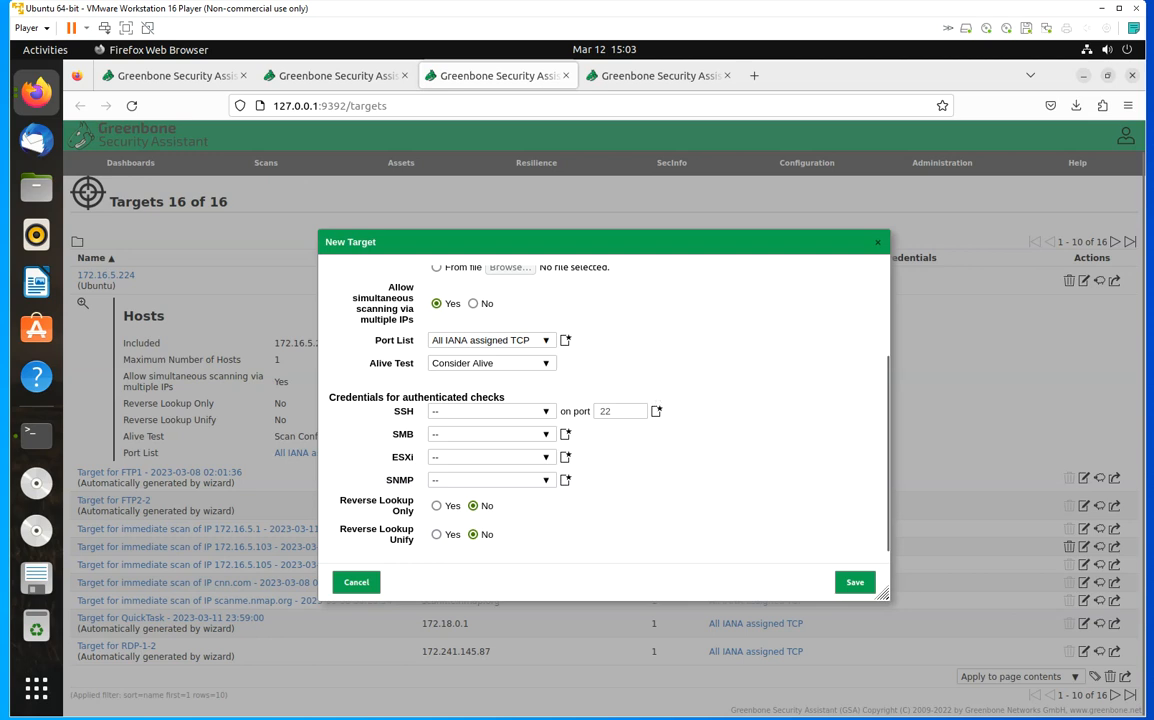
left_click(525, 462)
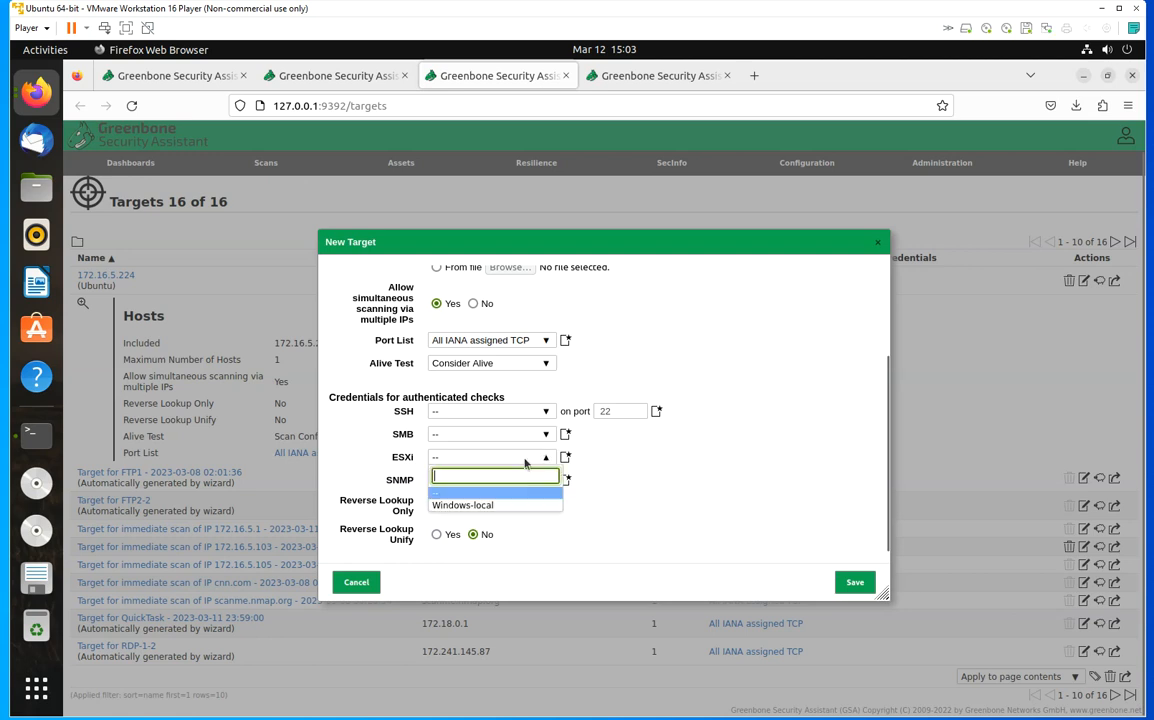
left_click(685, 465)
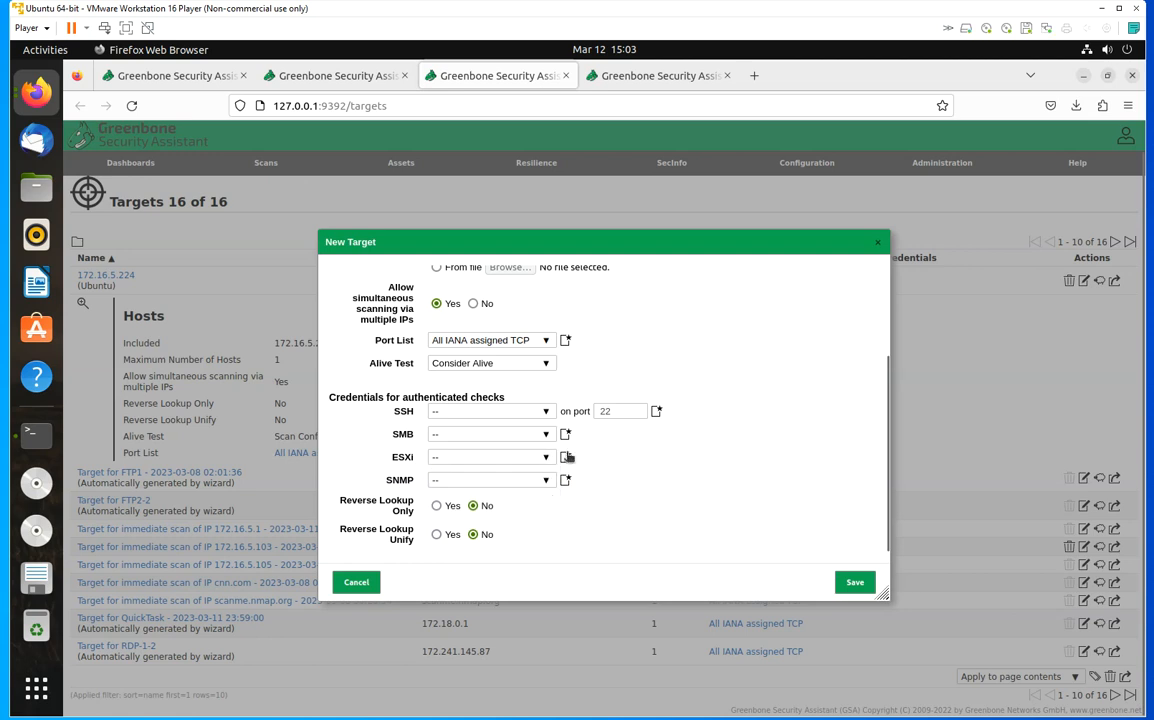
left_click(566, 458)
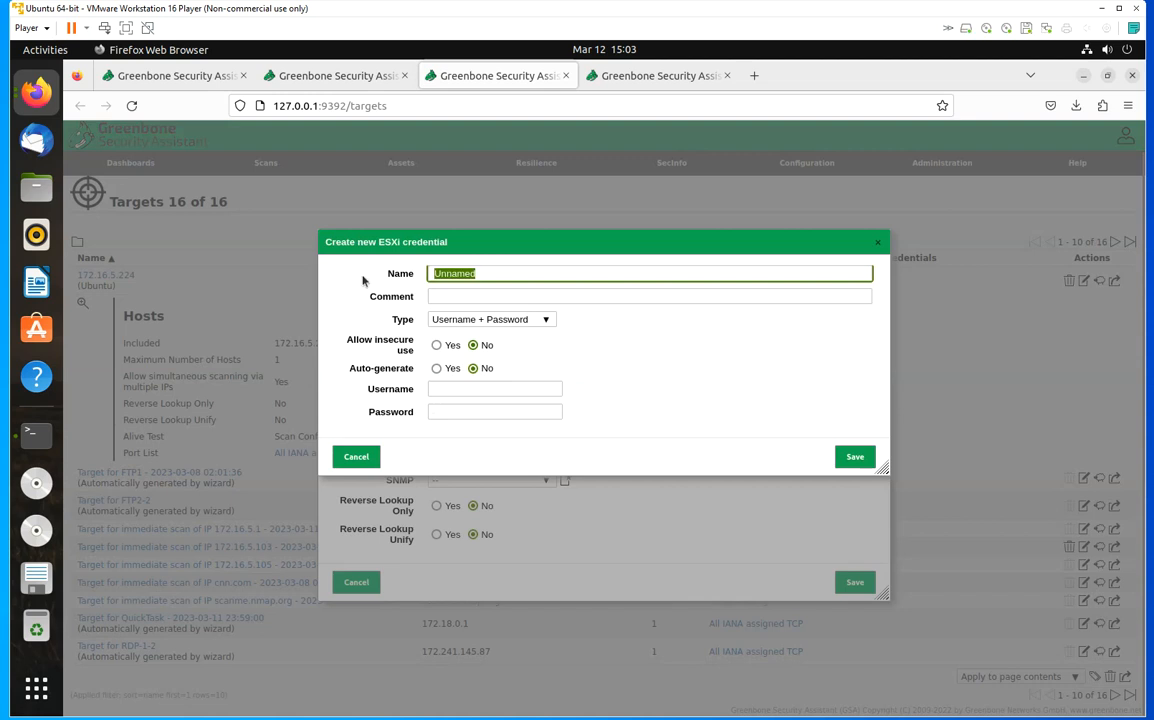
left_click(367, 457)
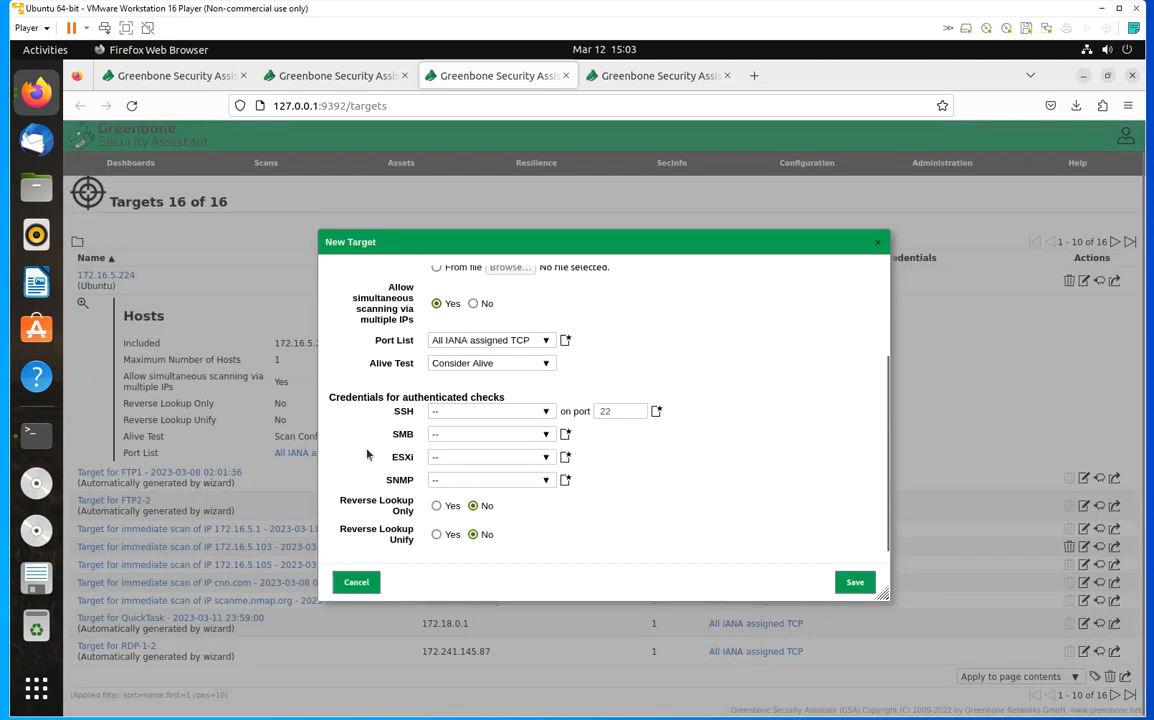
left_click(373, 580)
- View the stored credentials page and return to the targets list
mouse_move(817, 172)
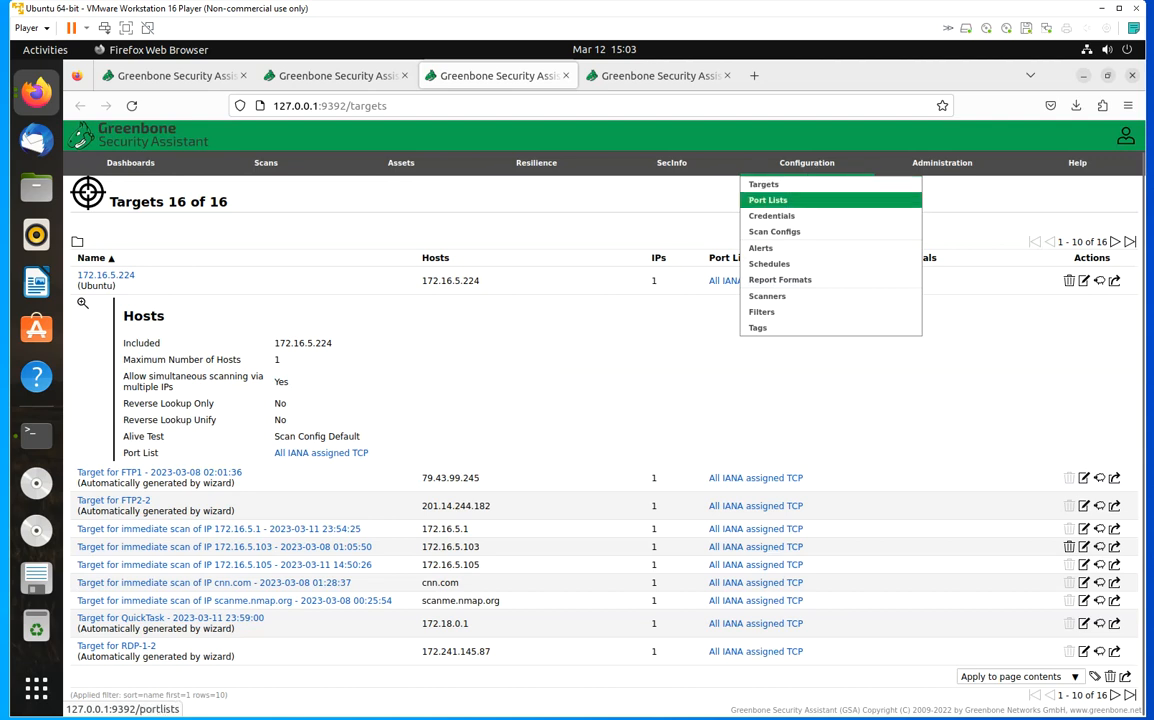
left_click(772, 215)
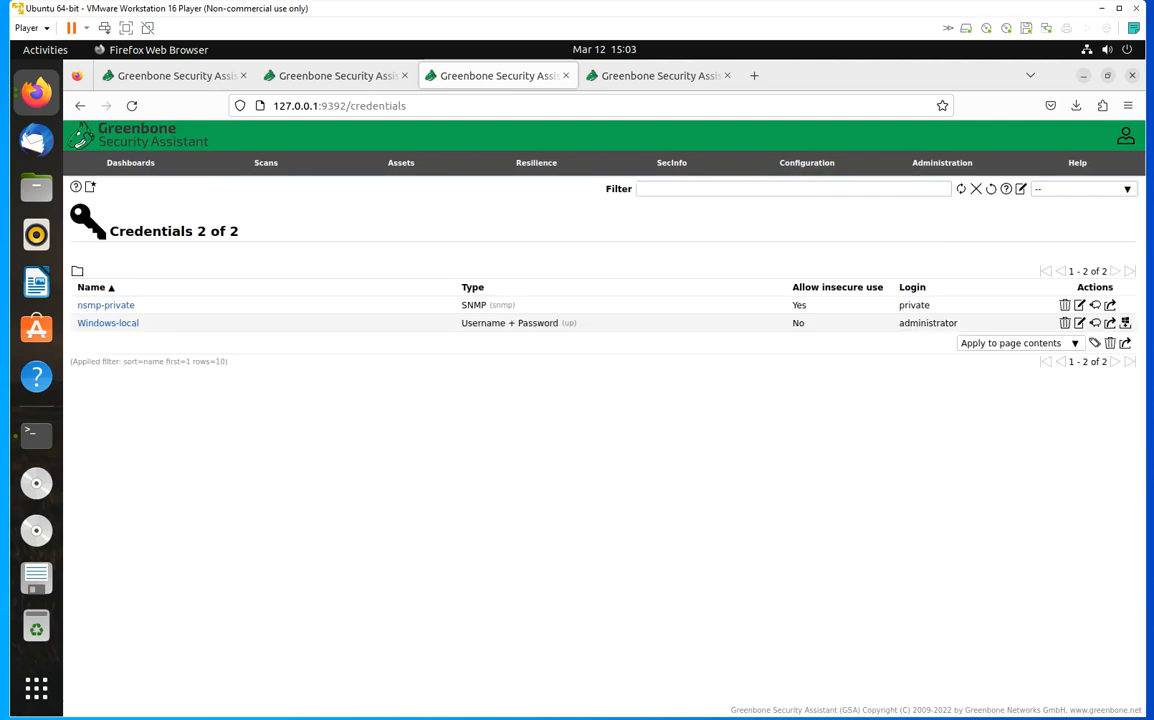
left_click(812, 168)
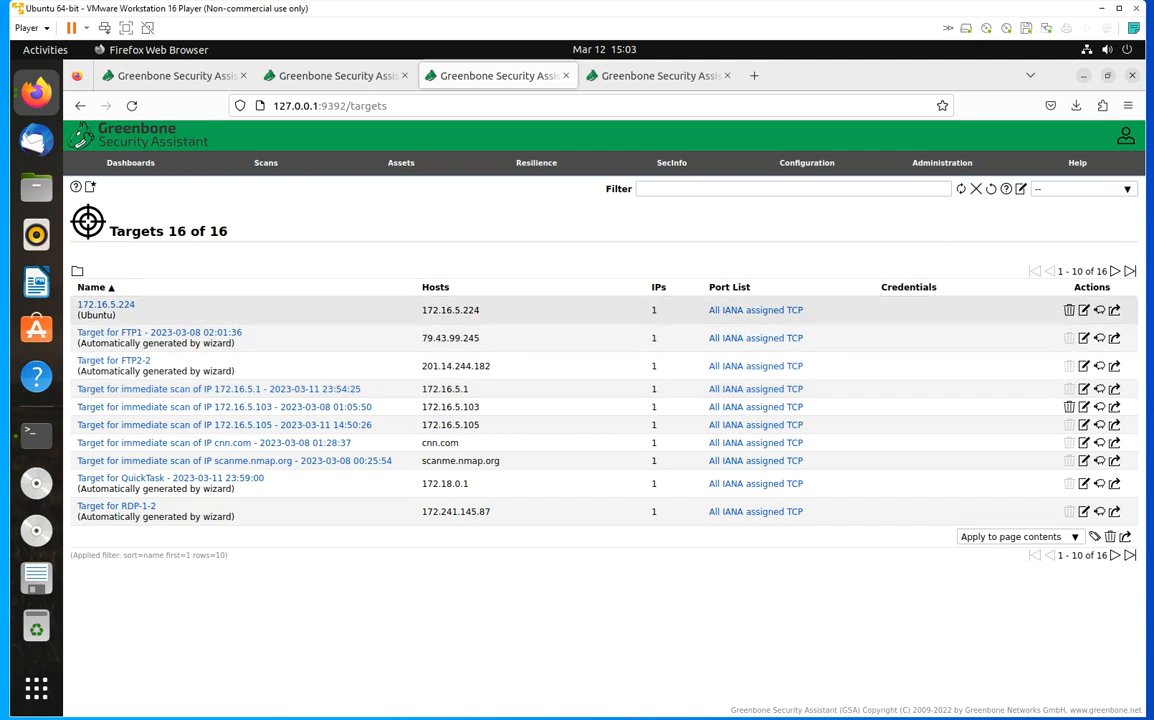
- Open target 172.16.5.224 for editing, review its settings and credential options, and close it without saving
left_click(1085, 311)
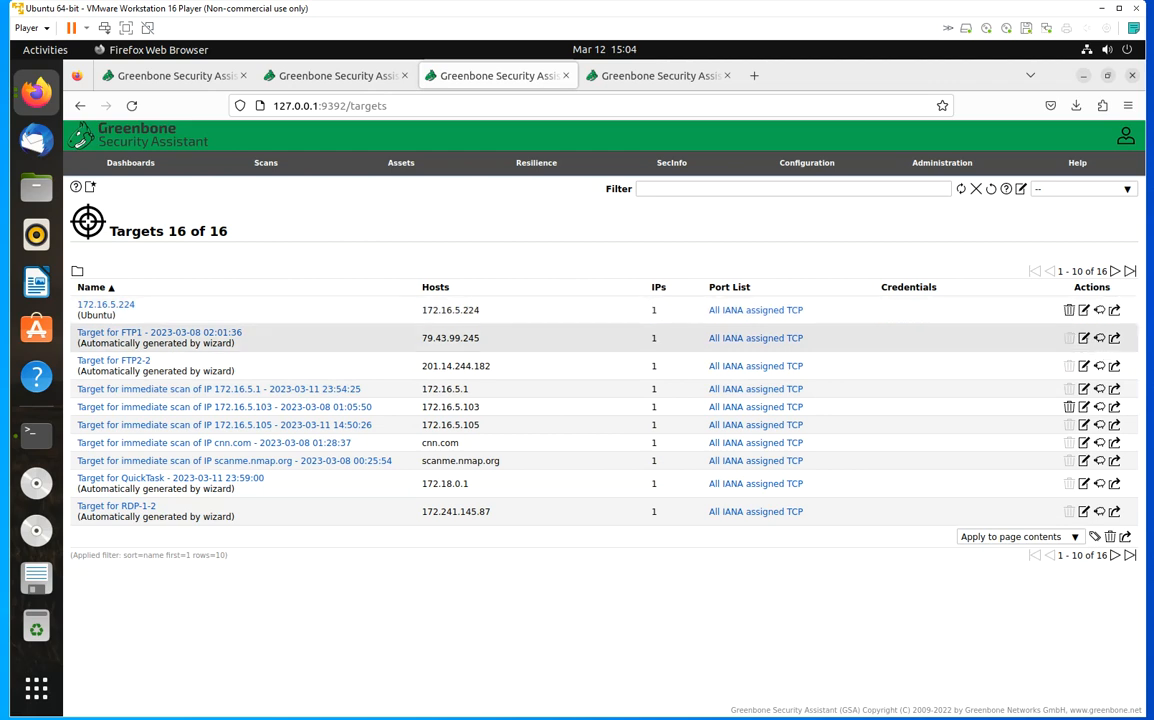
scroll(488, 355, "down", 3)
scroll(510, 360, "up", 3)
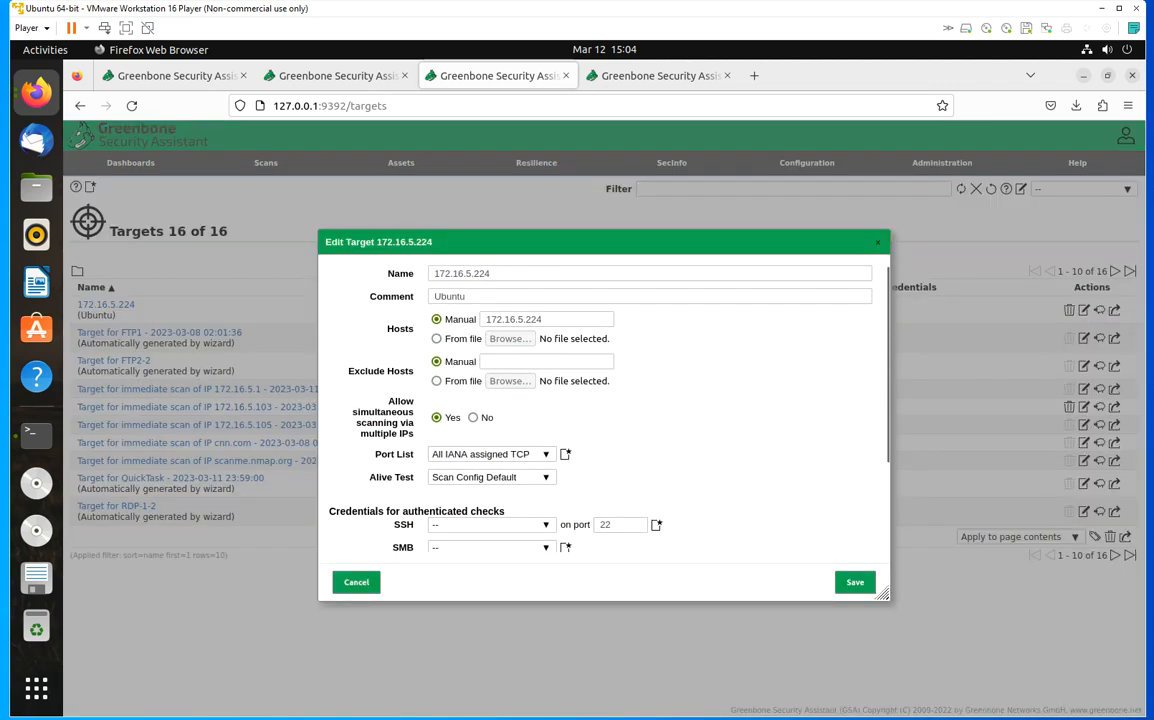
left_click(352, 585)
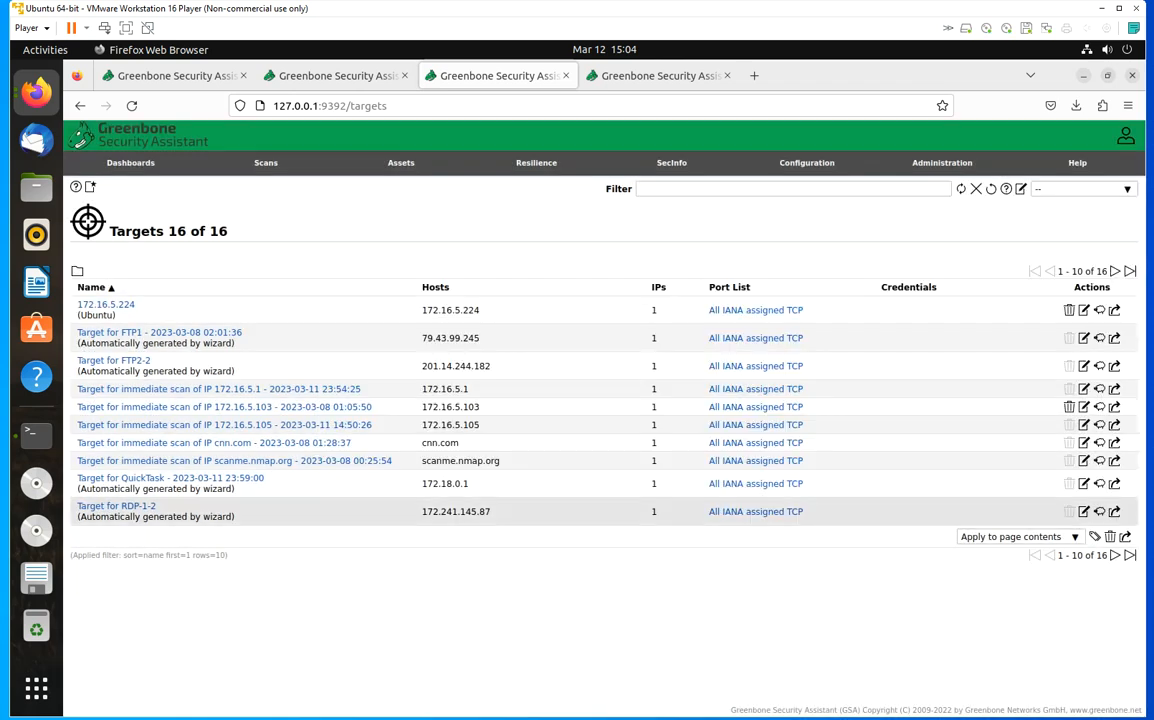
- Check the port lists tab, return to the tasks tab and open the scan tasks page again
left_click(335, 76)
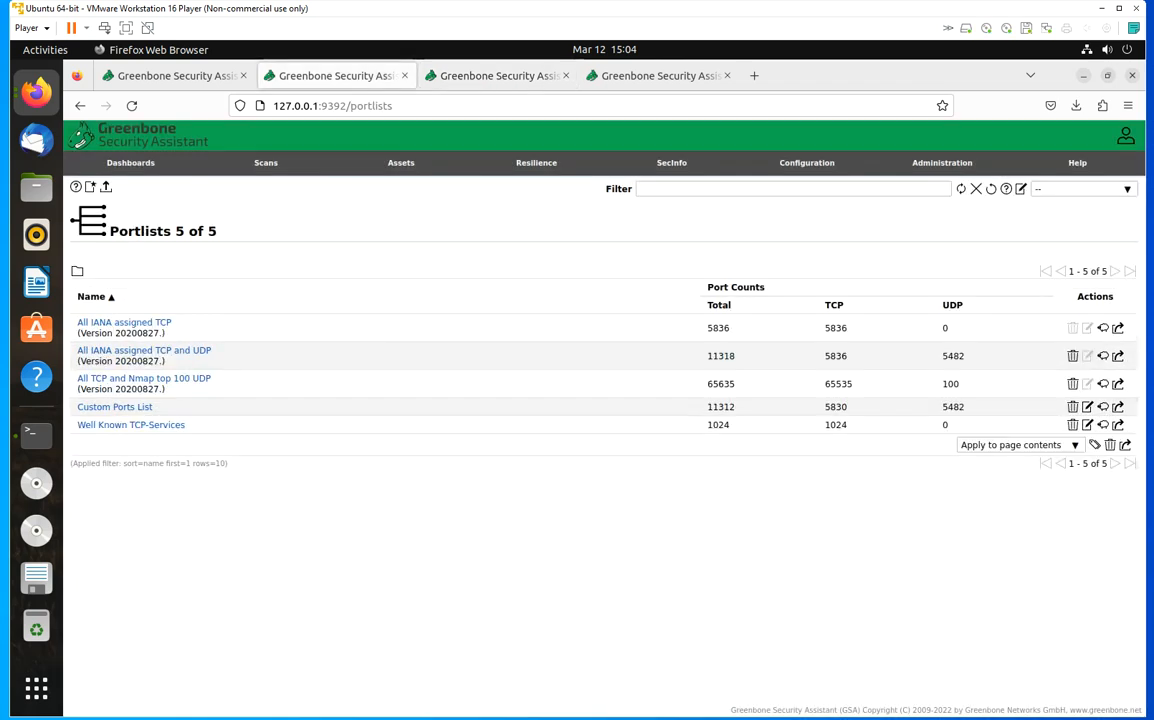
left_click(150, 77)
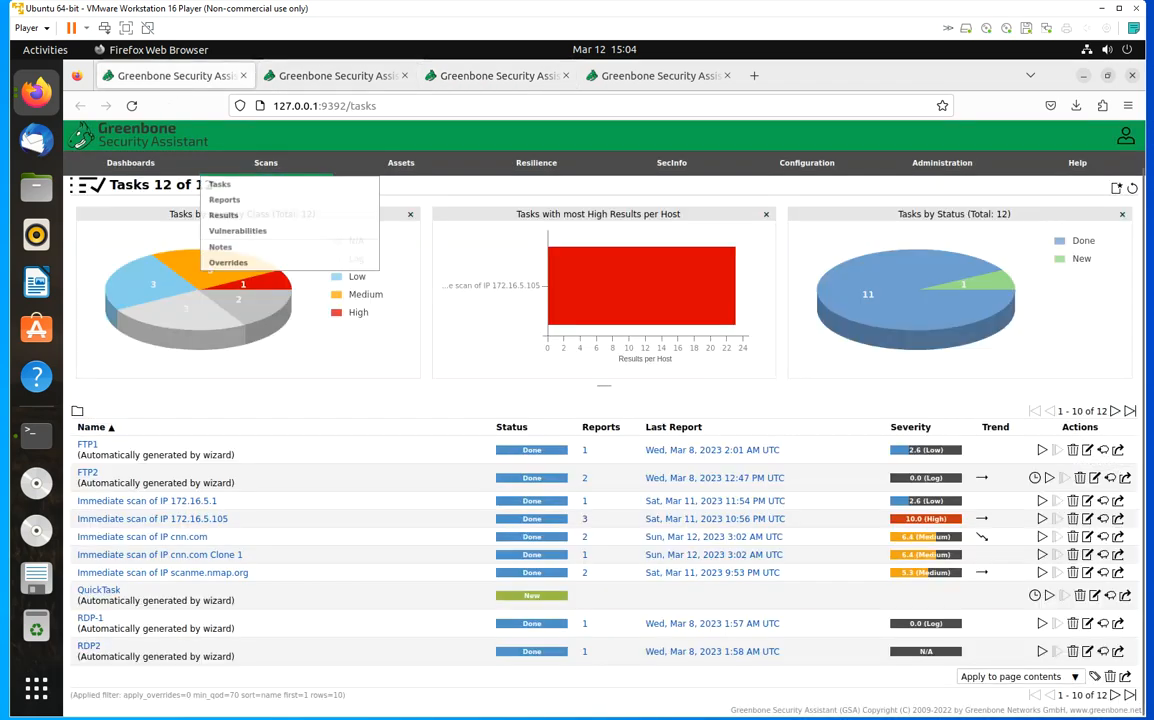
left_click(335, 76)
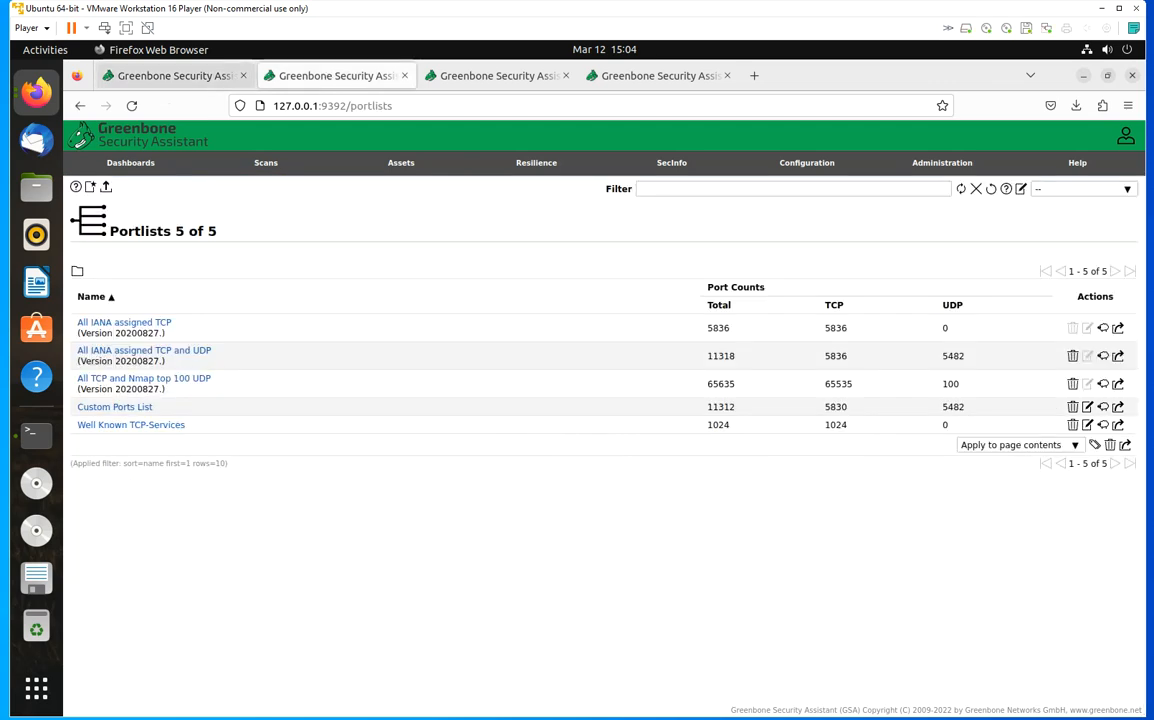
left_click(190, 77)
mouse_move(220, 152)
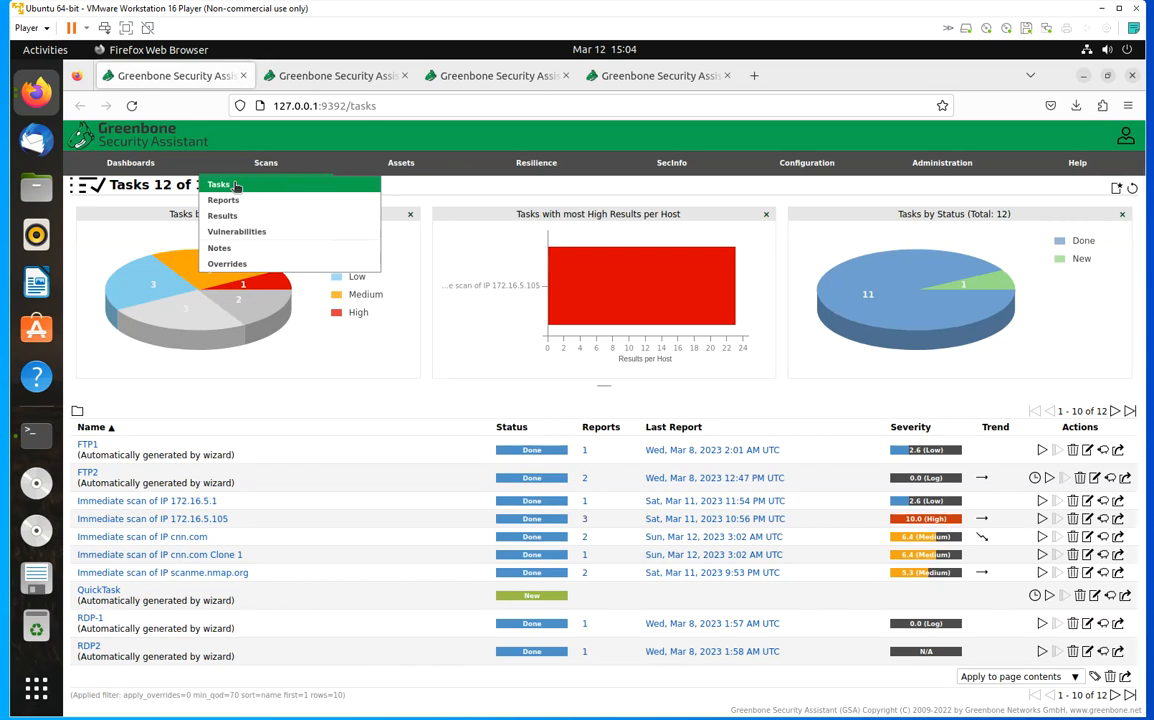
left_click(235, 186)
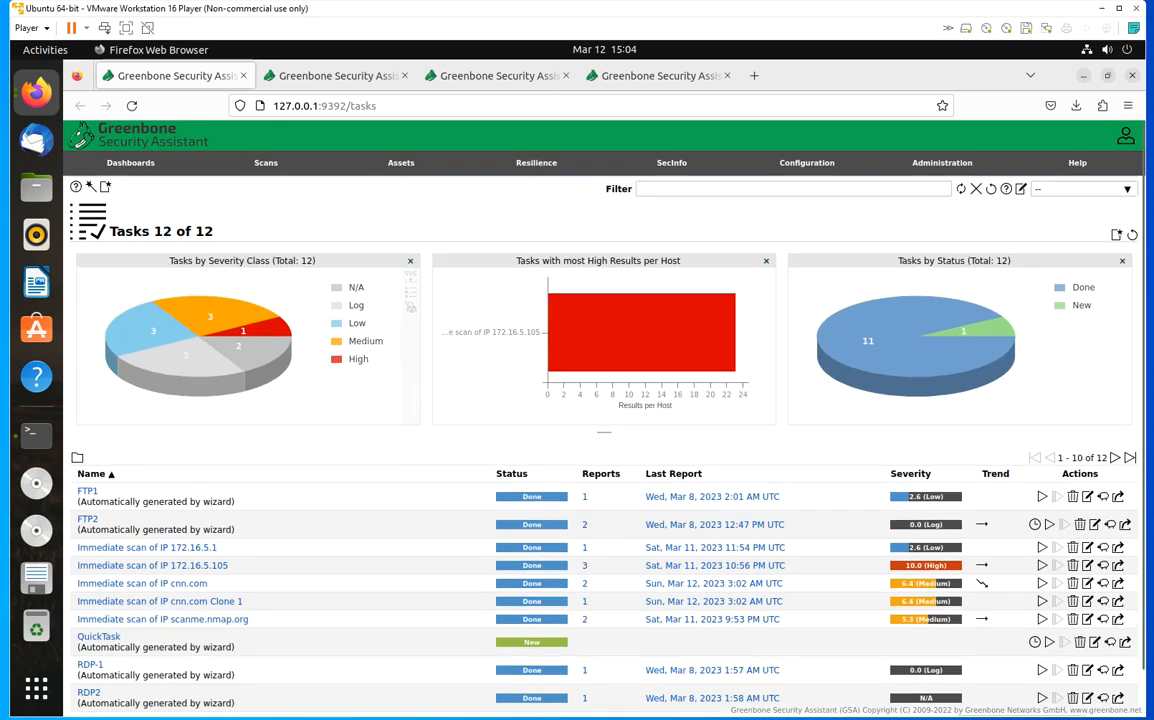
- Start a new scan task, choose a scan target for it, and switch to the targets list tab to check the configured targets
mouse_move(104, 186)
left_click(128, 201)
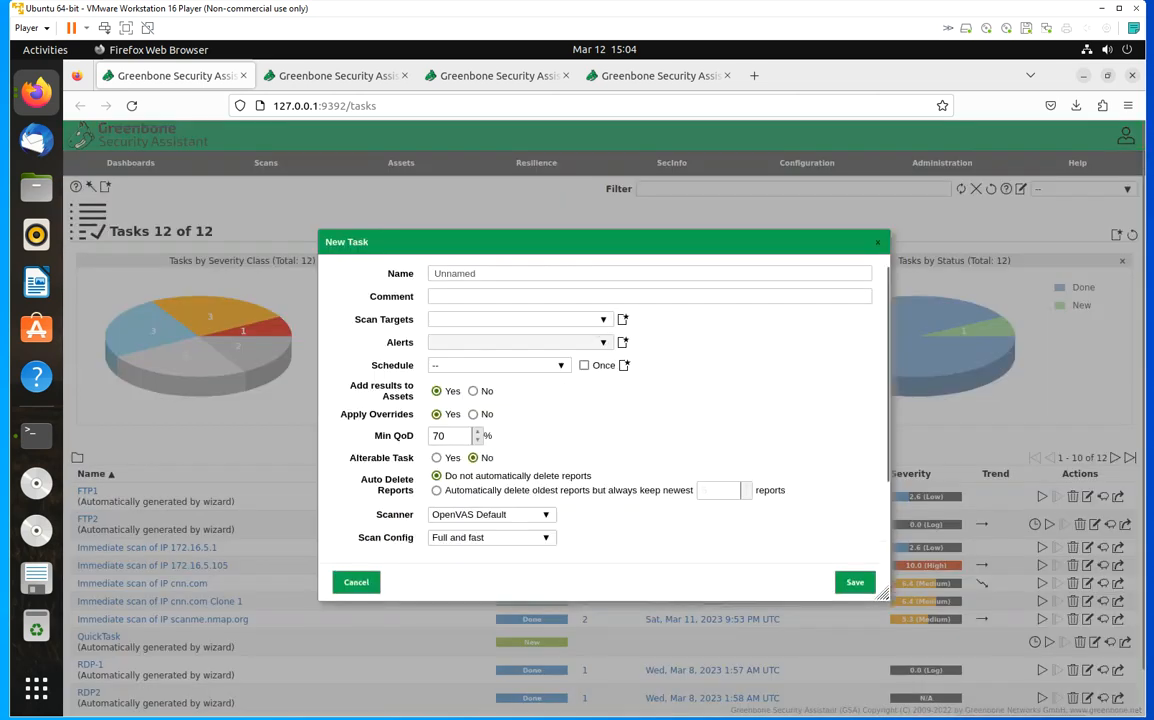
left_click(603, 319)
left_click(470, 360)
left_click(497, 75)
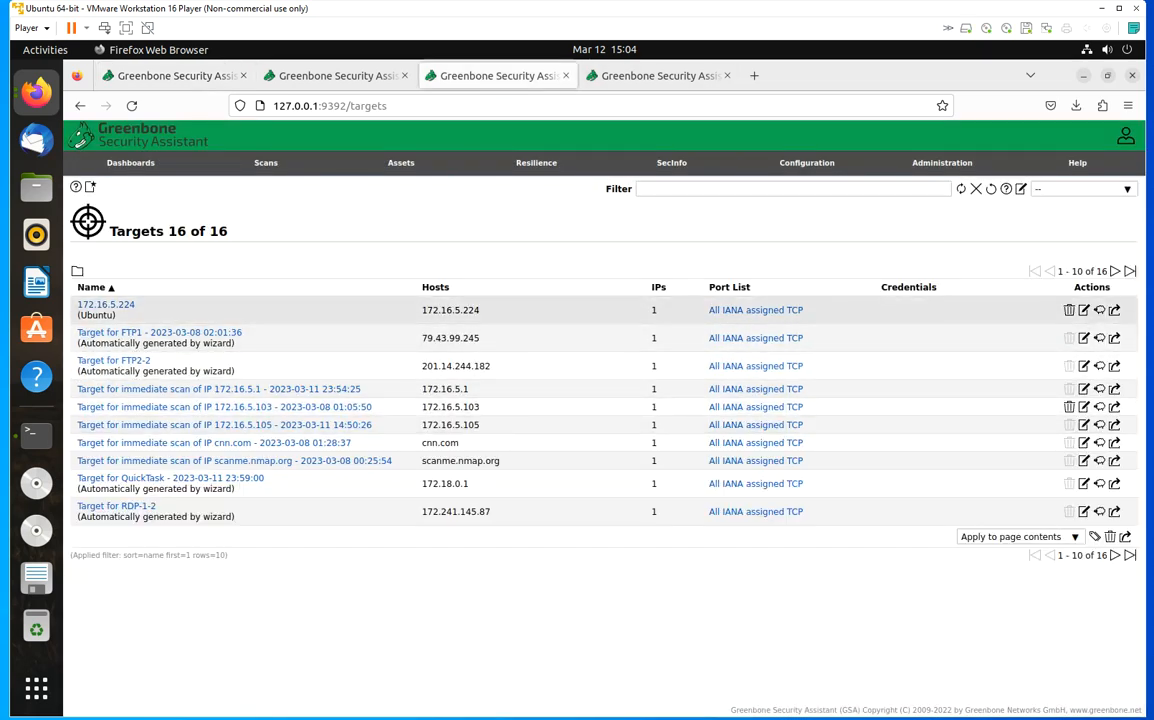
- Open target 172.16.5.224 for editing, review its port list options, and close it without saving
left_click(1084, 311)
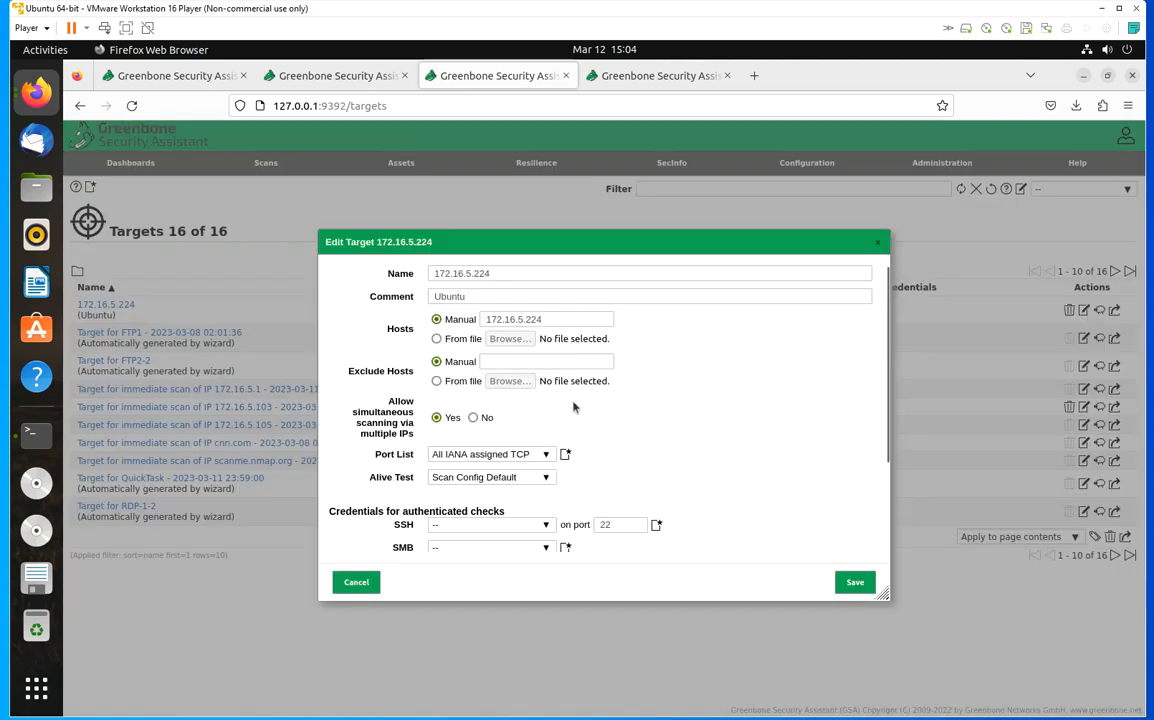
scroll(520, 427, "down", 1)
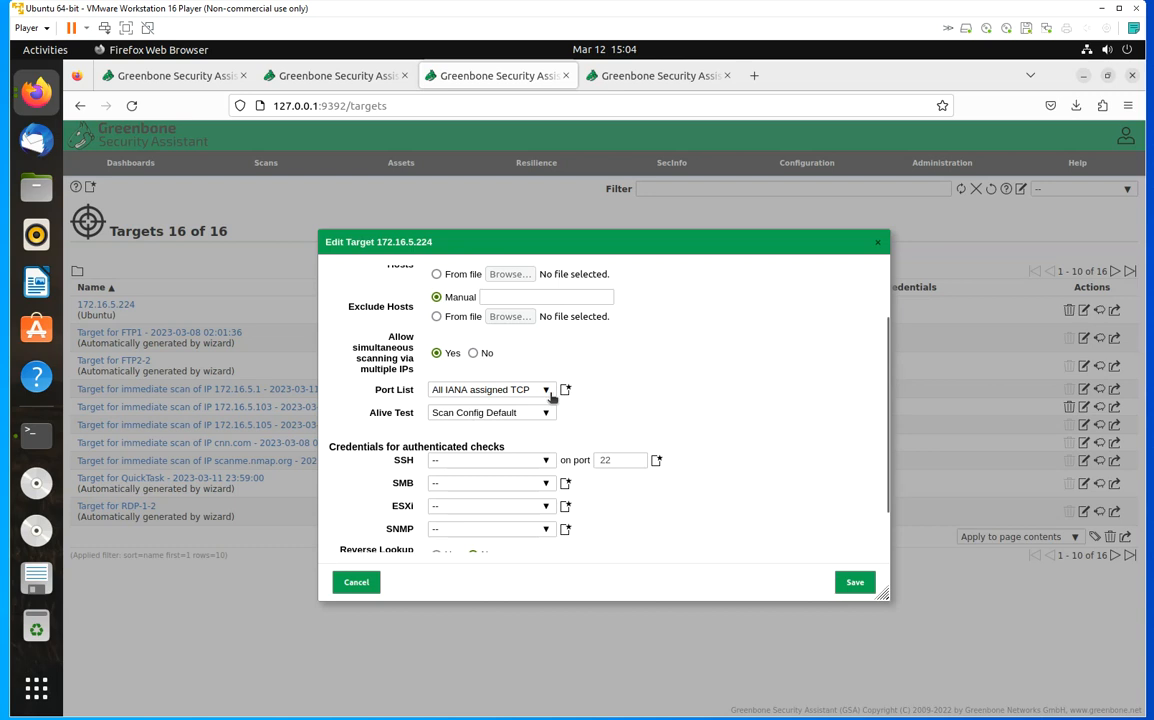
left_click(547, 392)
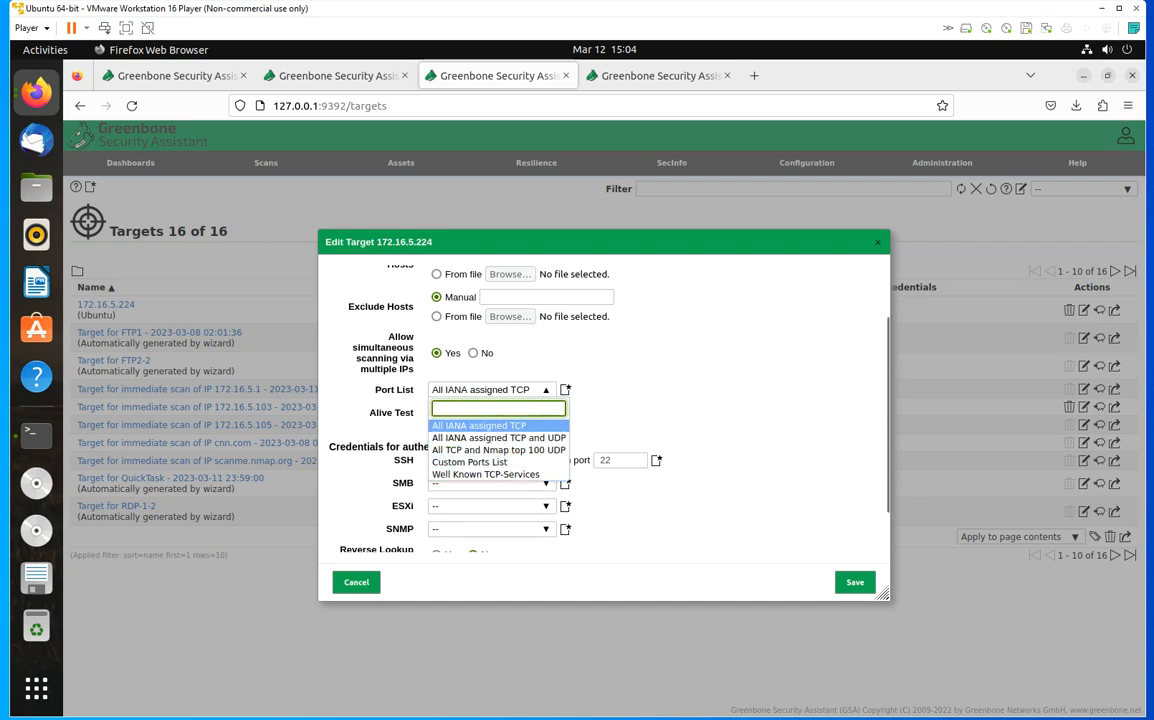
left_click(479, 425)
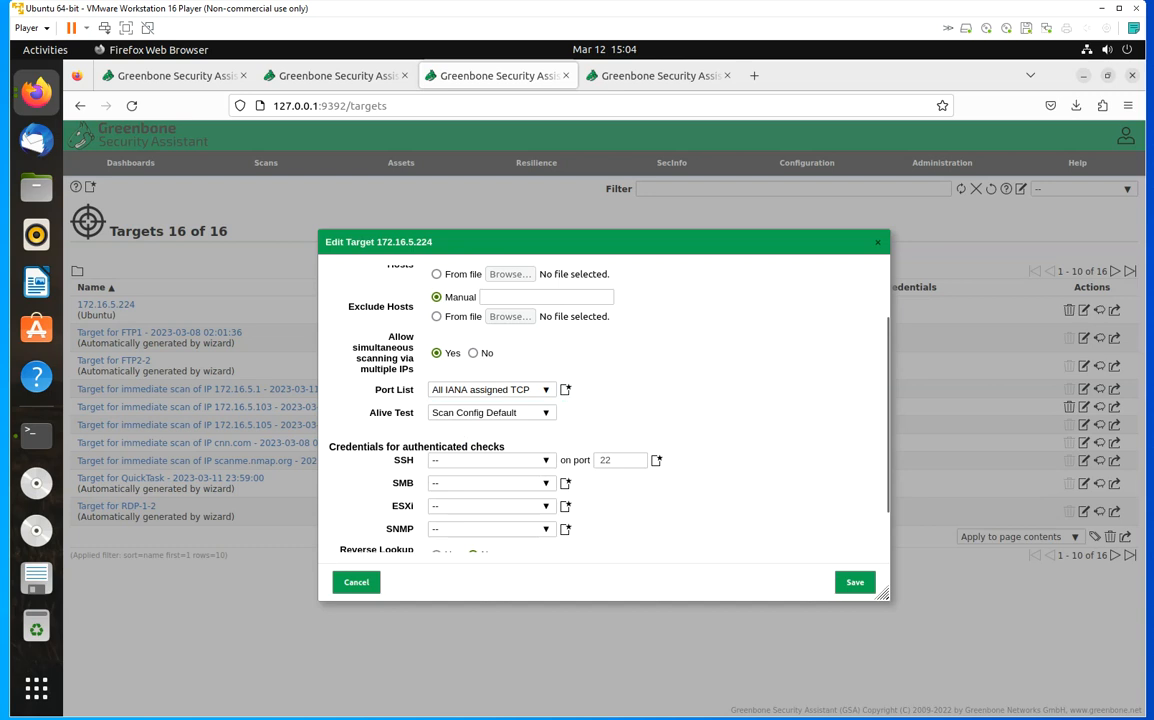
left_click(362, 585)
- Open the scan configs page in the targets tab and the scan tasks page in the port lists tab
mouse_move(790, 160)
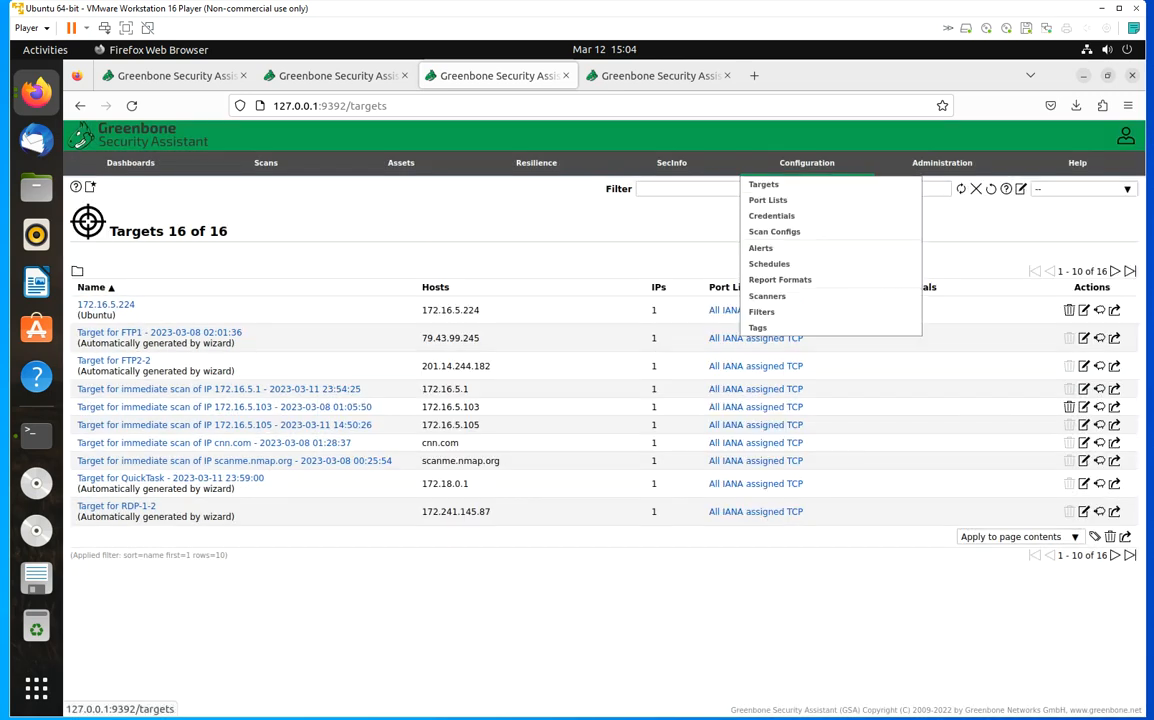
left_click(775, 231)
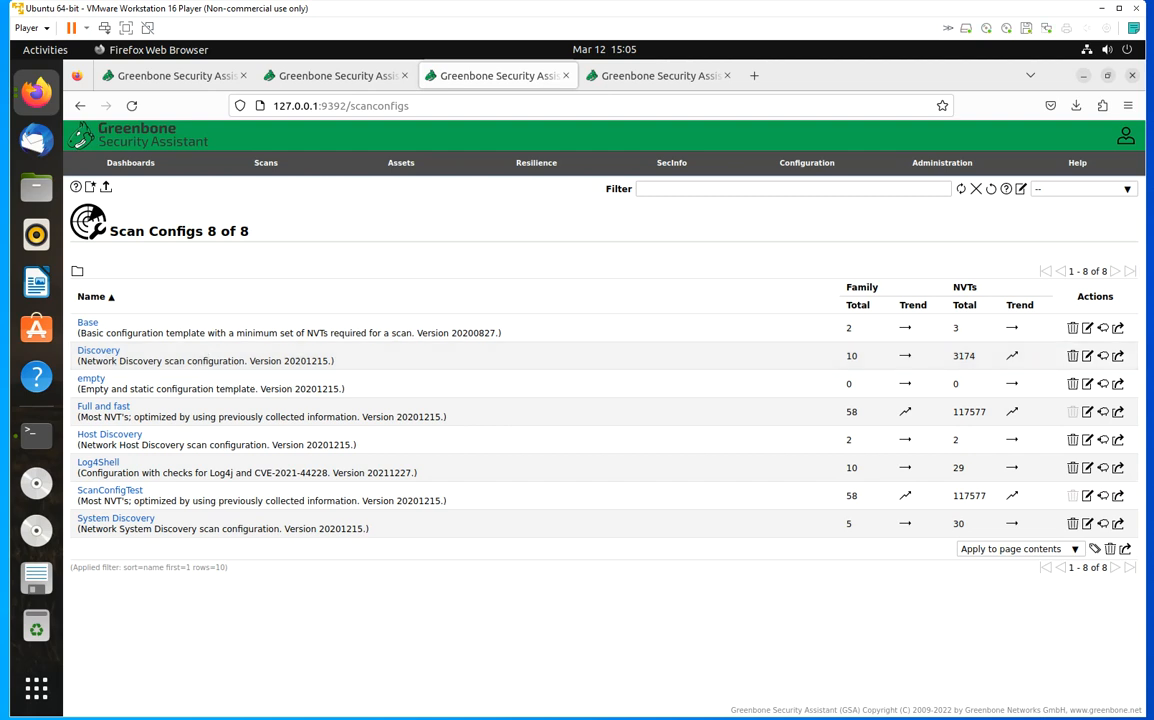
left_click(318, 77)
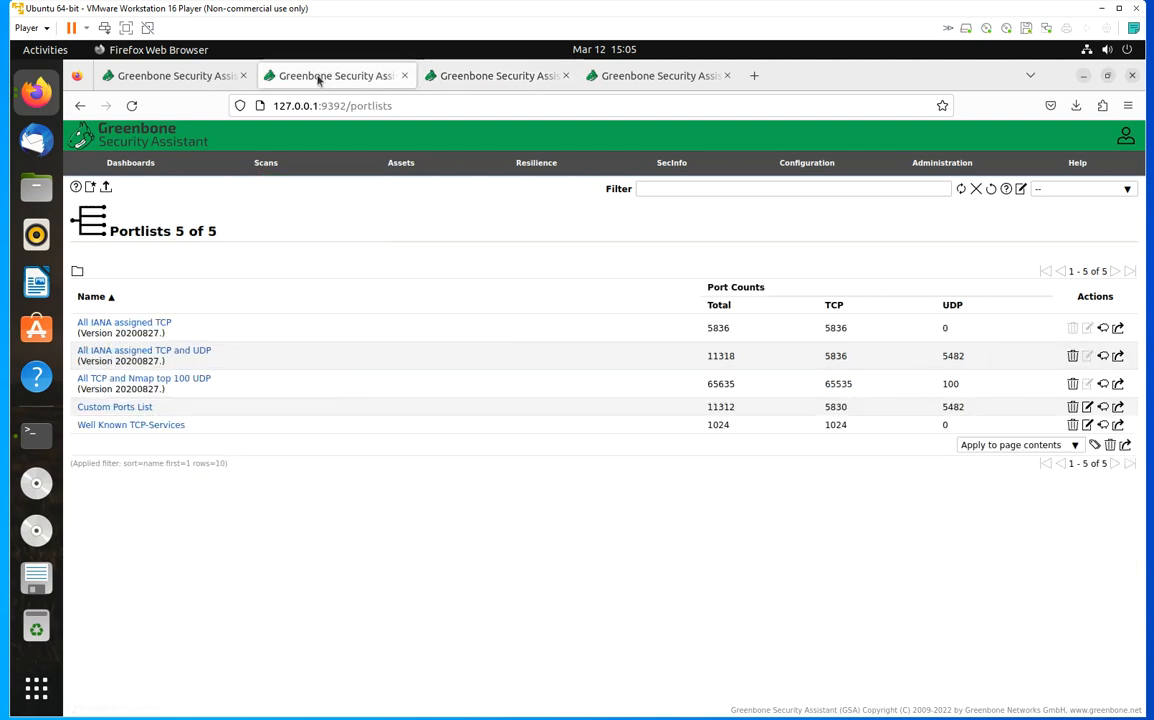
mouse_move(242, 158)
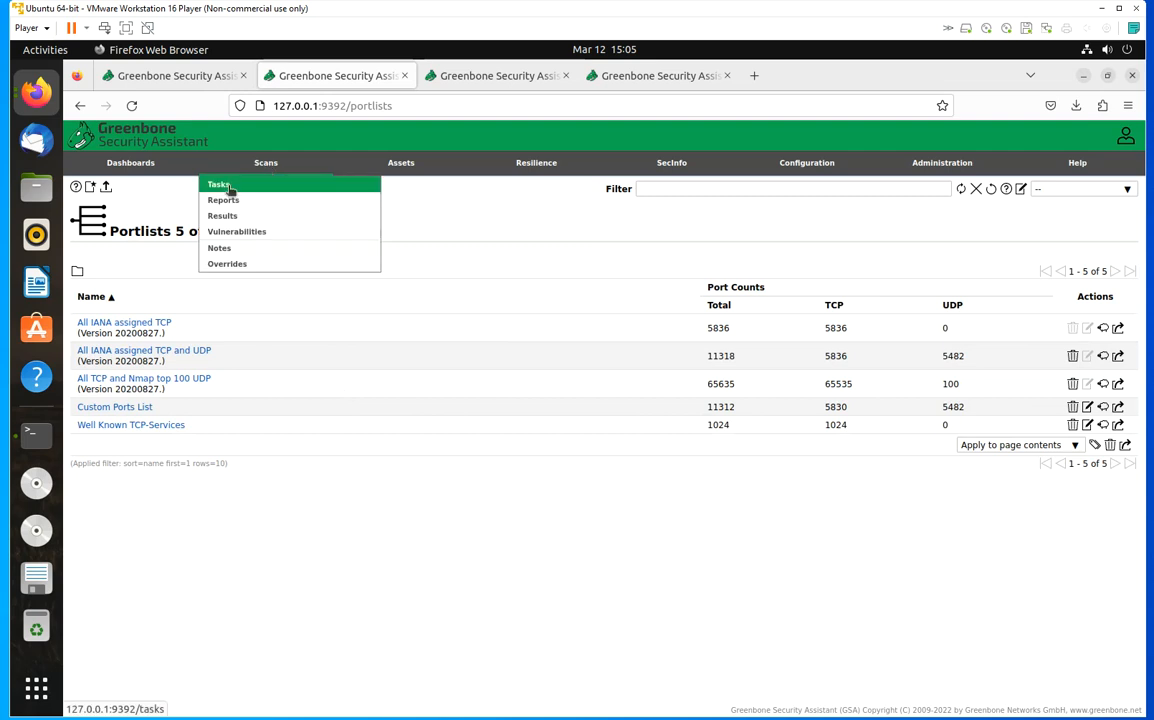
left_click(224, 186)
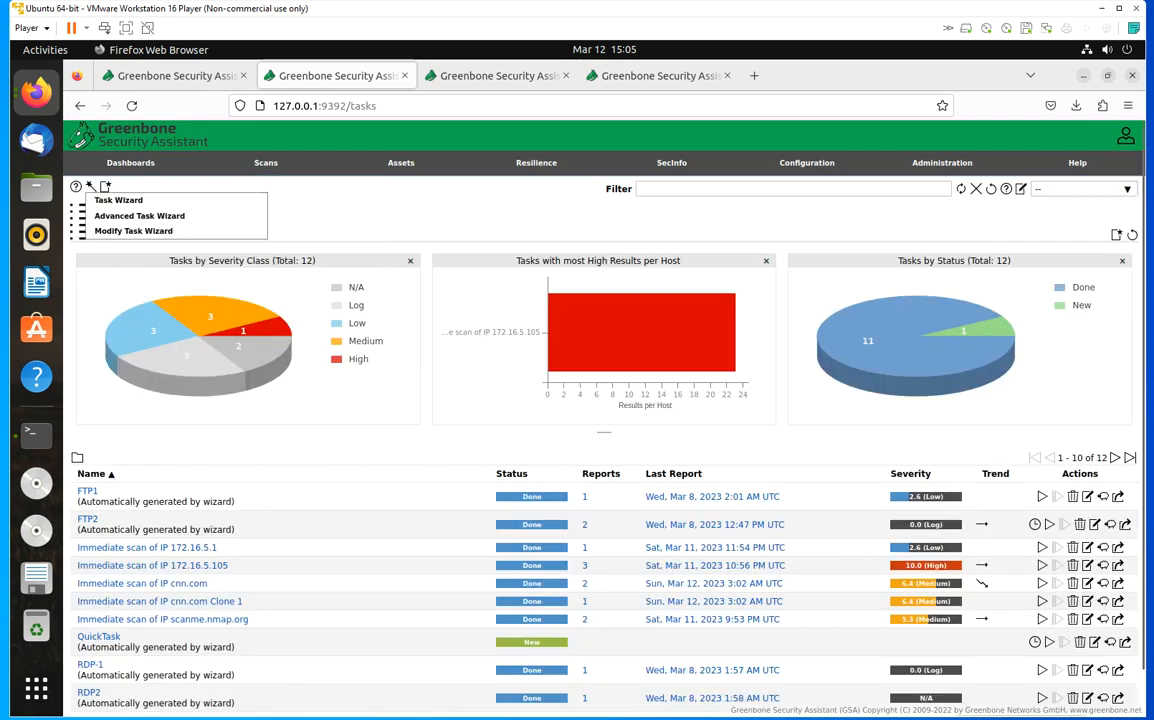
- Start a new task with 172.16.5.224 as its scan target and review the scanner and scan config settings
left_click(122, 201)
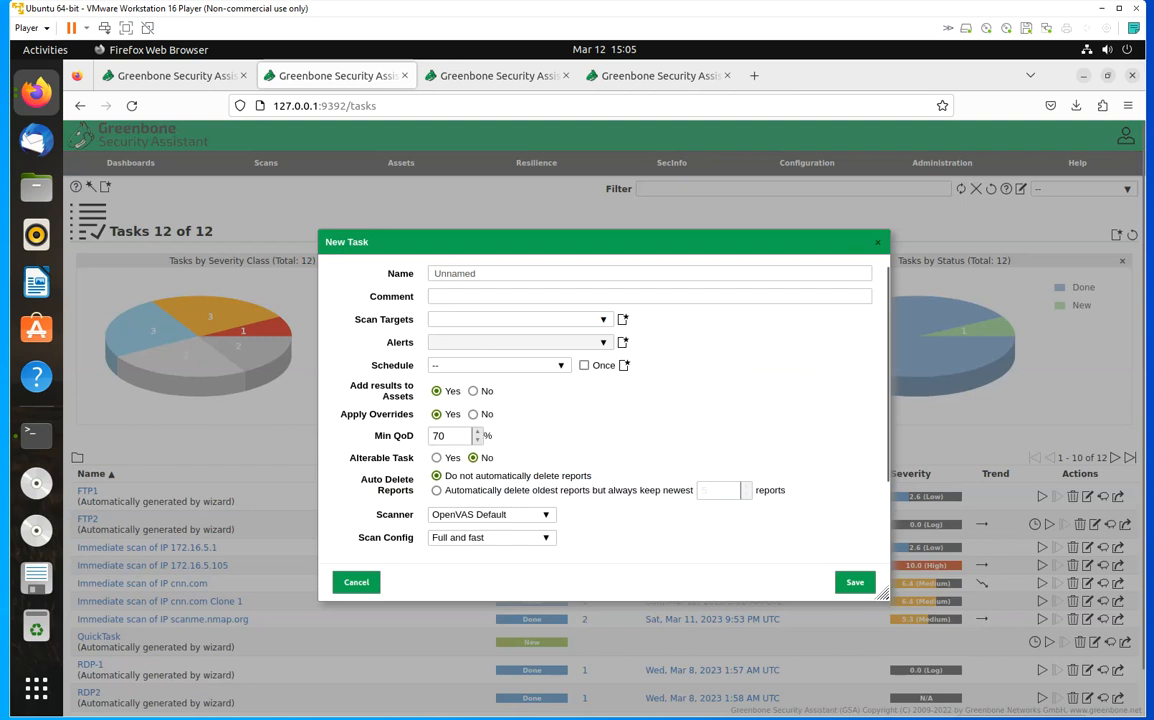
left_click(556, 328)
left_click(470, 359)
left_click(497, 365)
key("Escape")
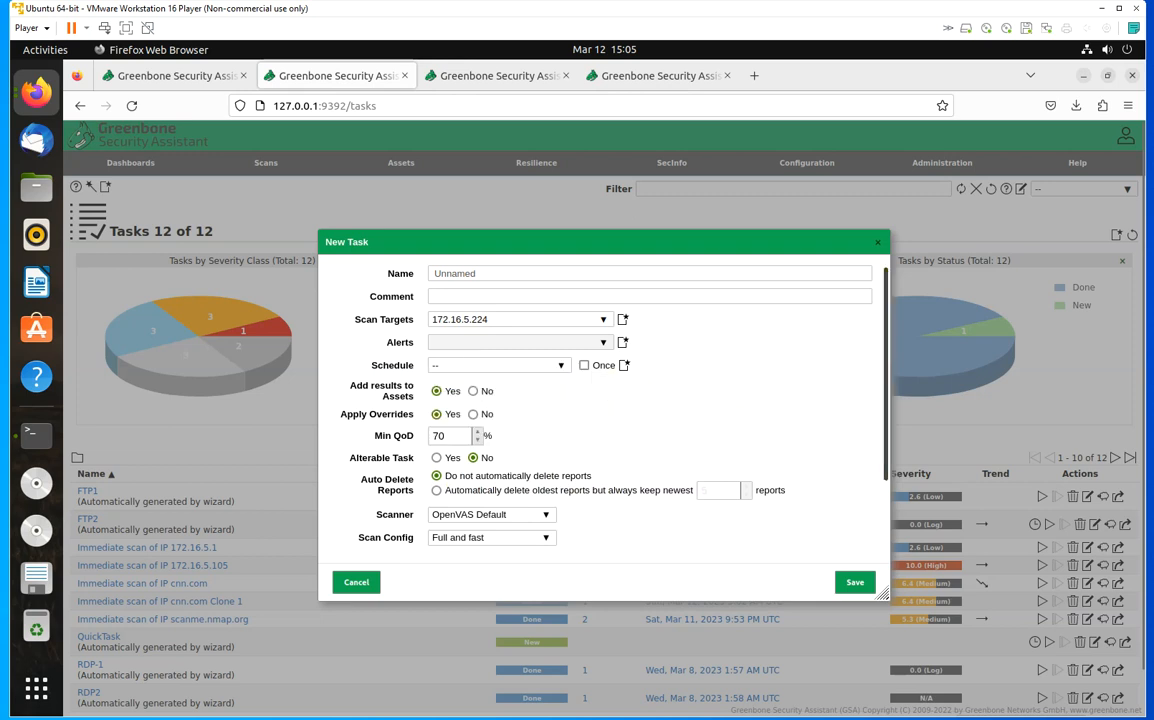
scroll(536, 399, "down", 3)
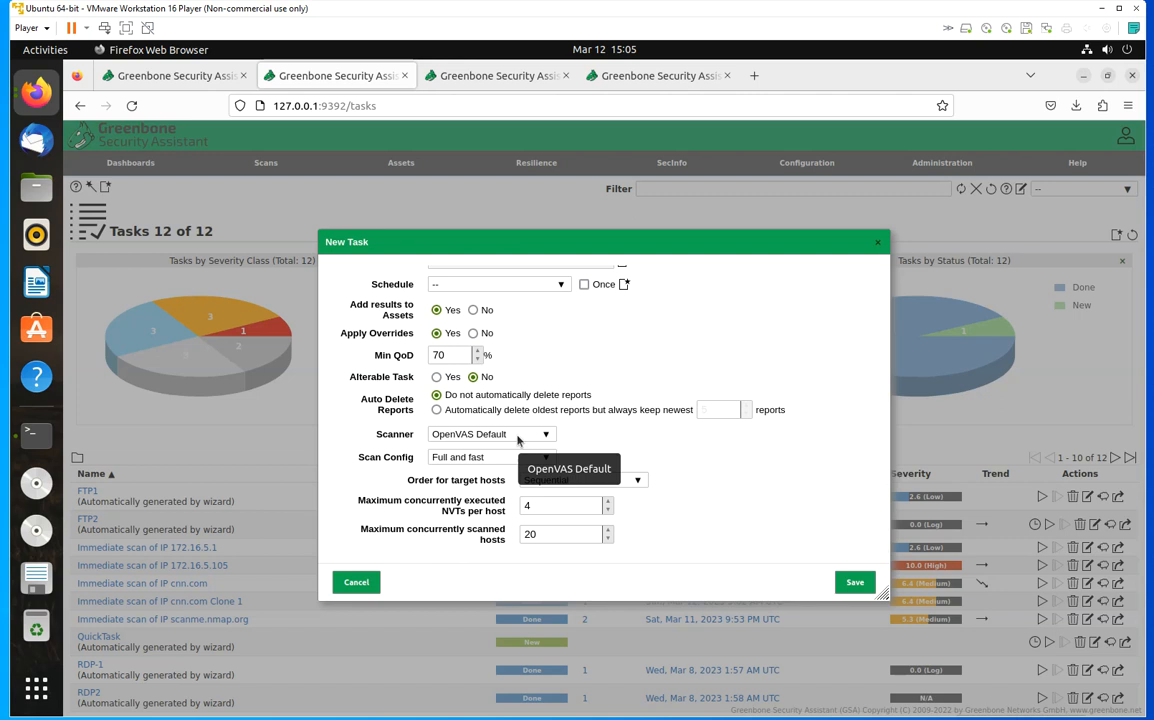
- Check the edit options of the Full and fast scan config, cancel, and clone that config
left_click(525, 78)
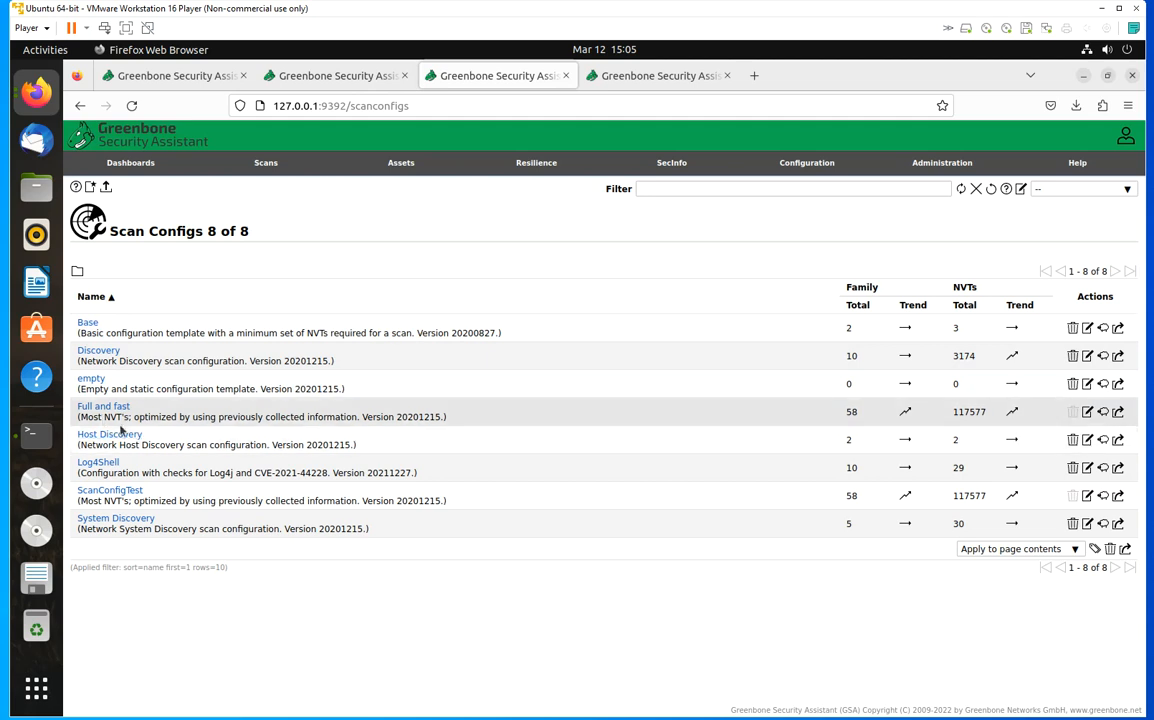
left_click_drag(171, 417, 430, 417)
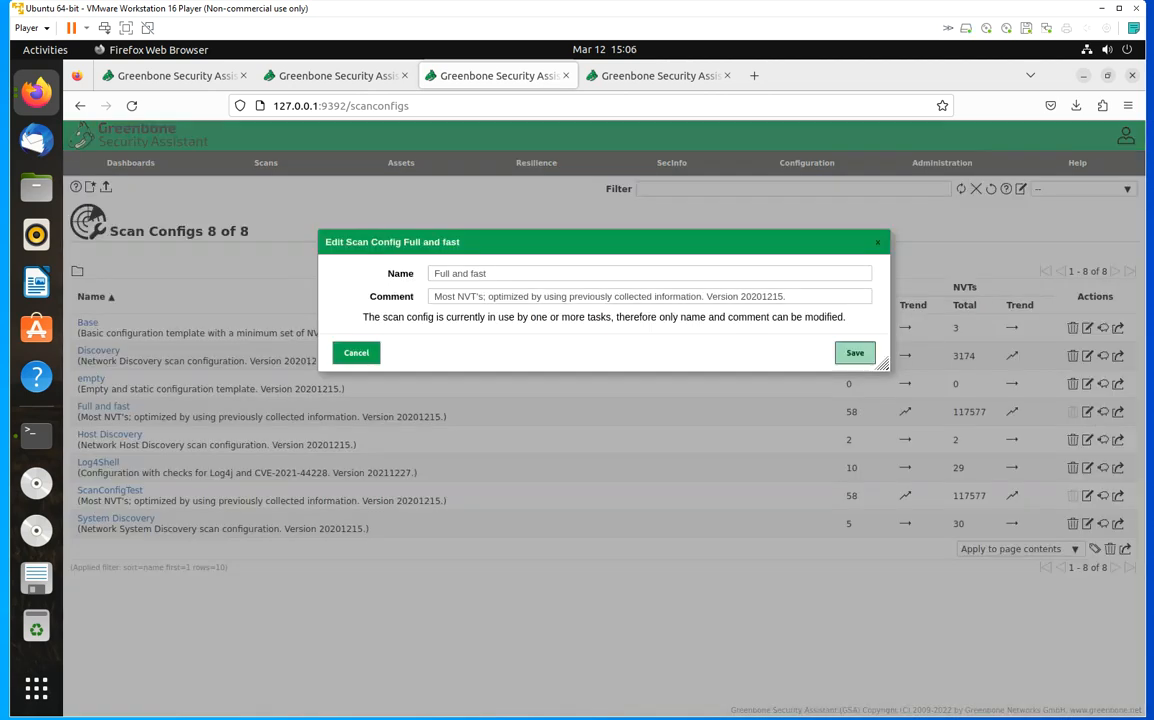
left_click(352, 352)
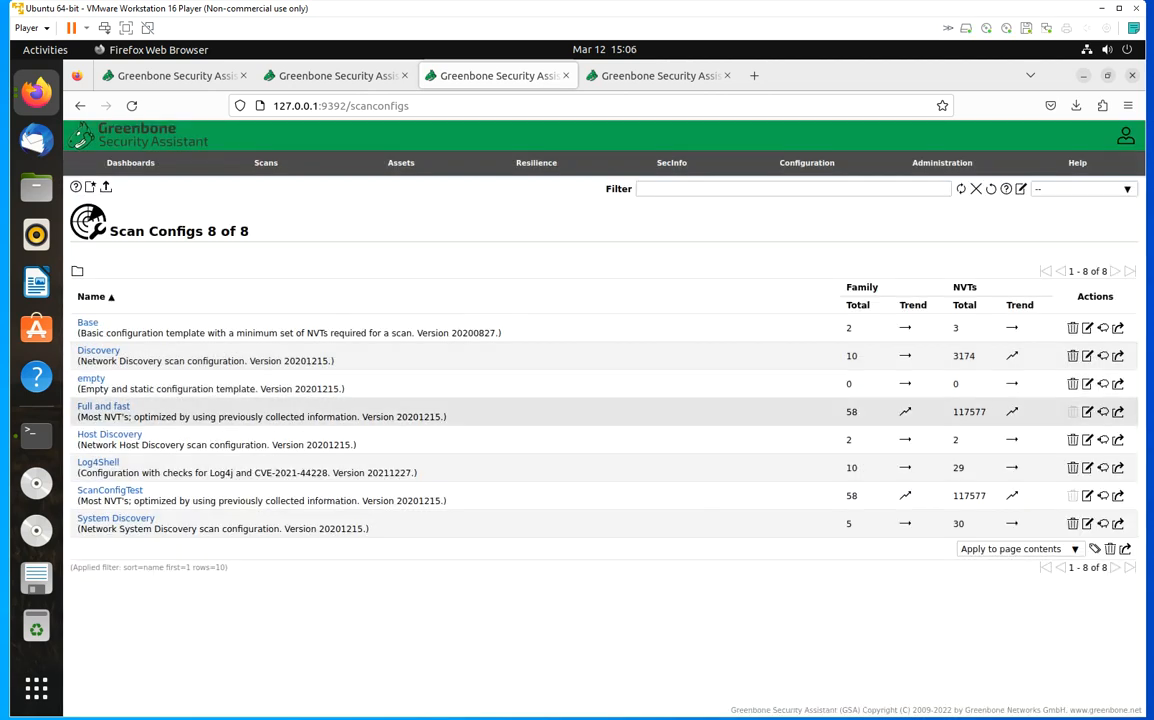
left_click(1104, 412)
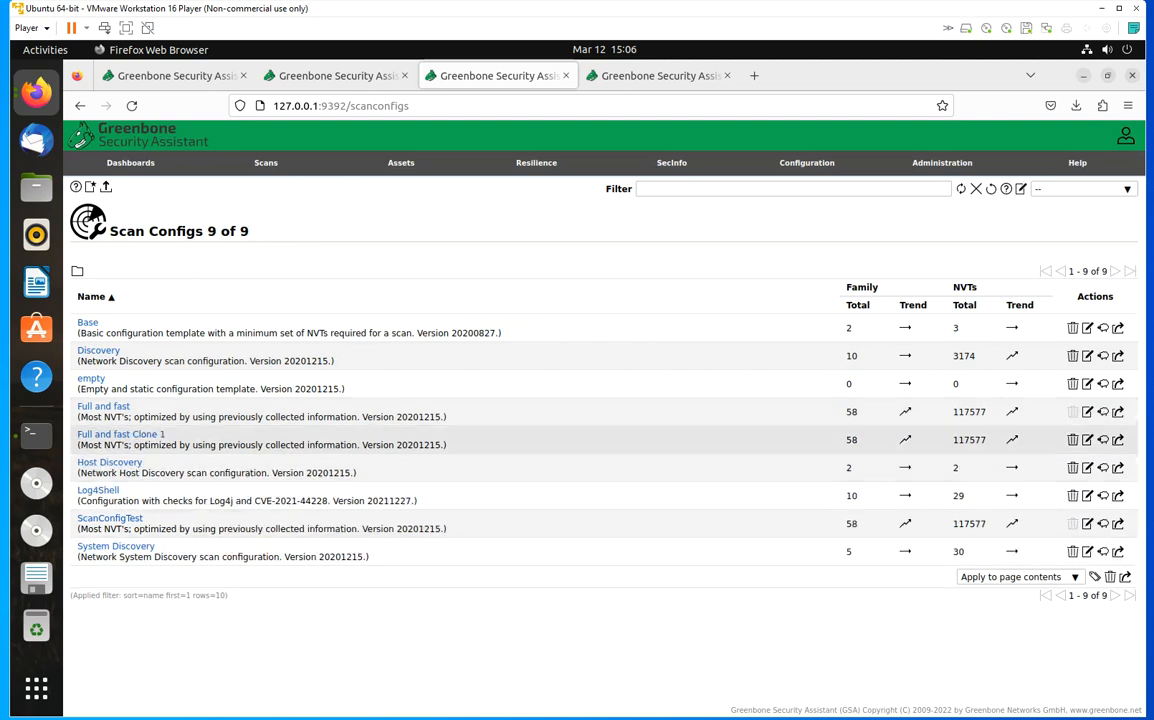
- Open the Full and fast Clone 1 scan config for editing and examine its network vulnerability test families
left_click(1087, 440)
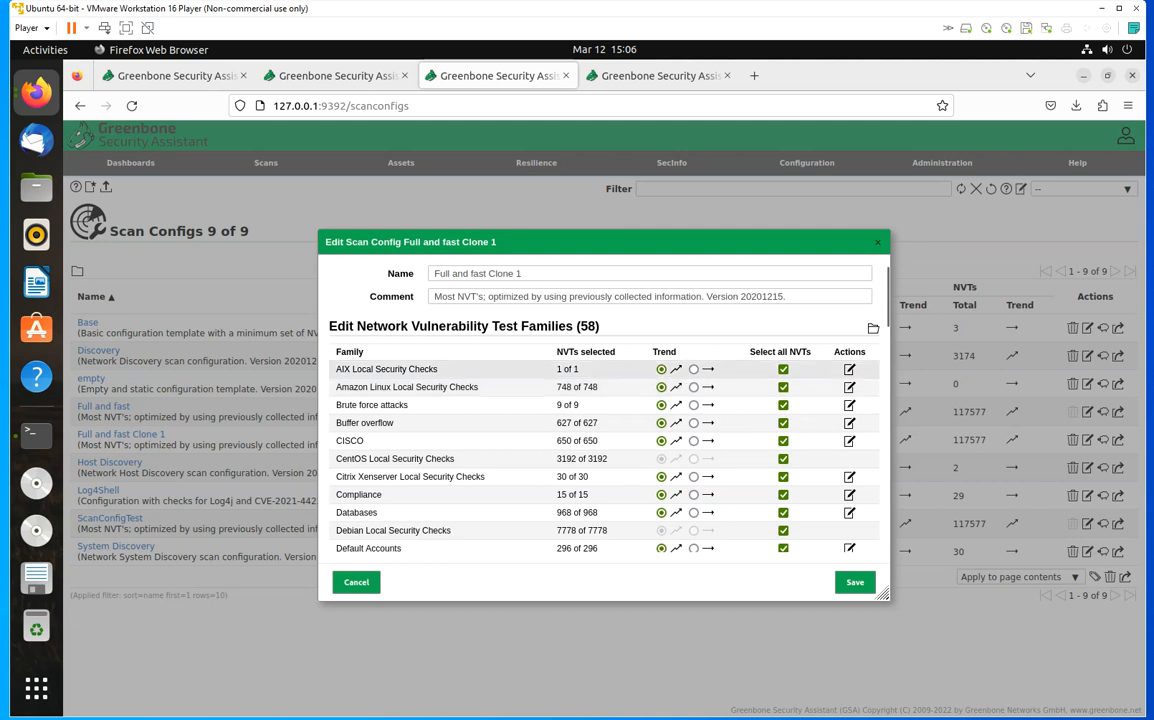
scroll(451, 420, "down", 4)
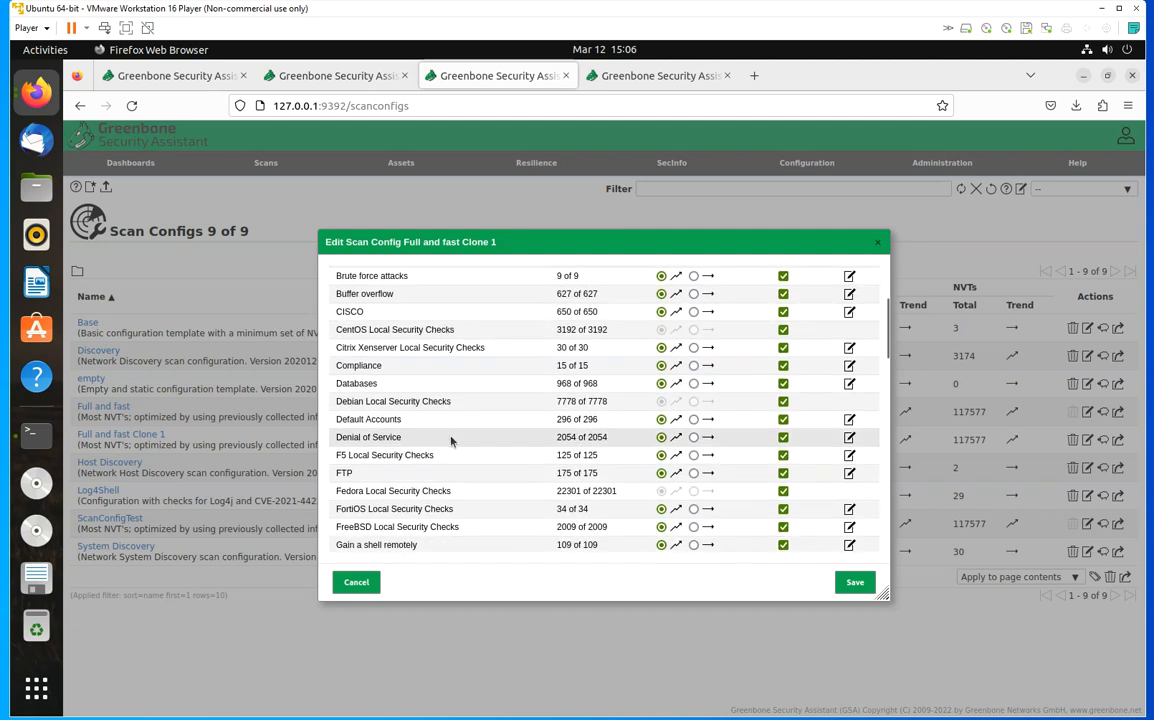
scroll(451, 437, "up", 4)
scroll(451, 437, "down", 2)
scroll(571, 404, "up", 3)
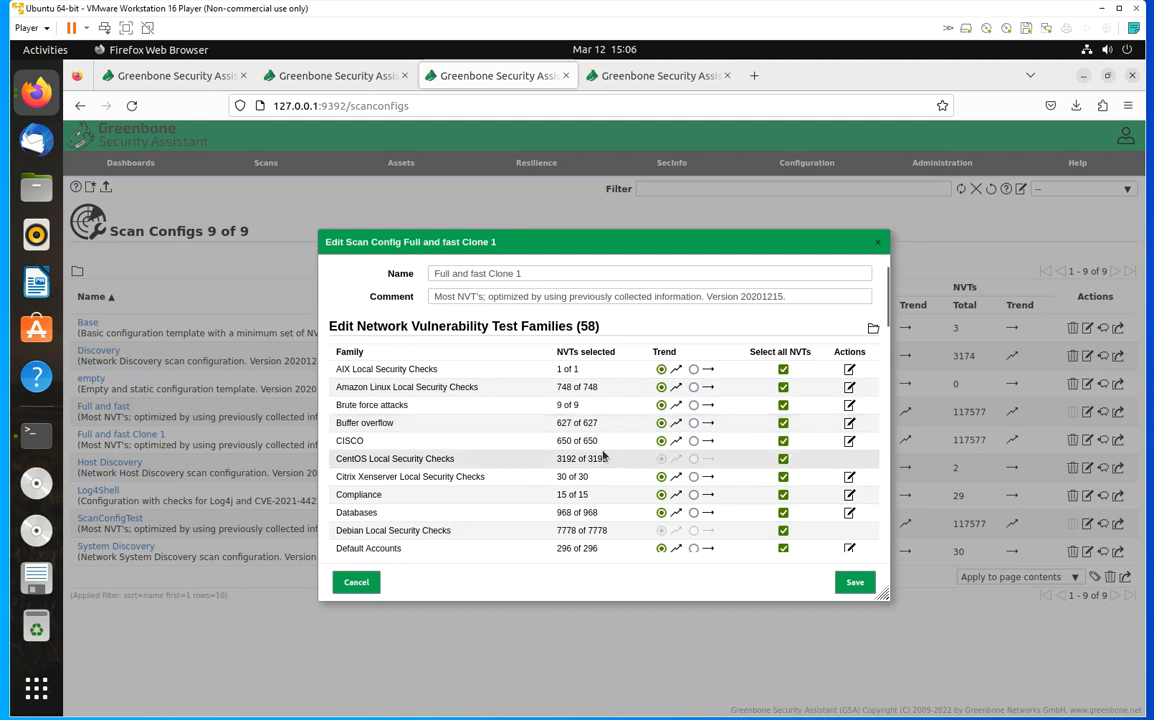
scroll(618, 448, "down", 2)
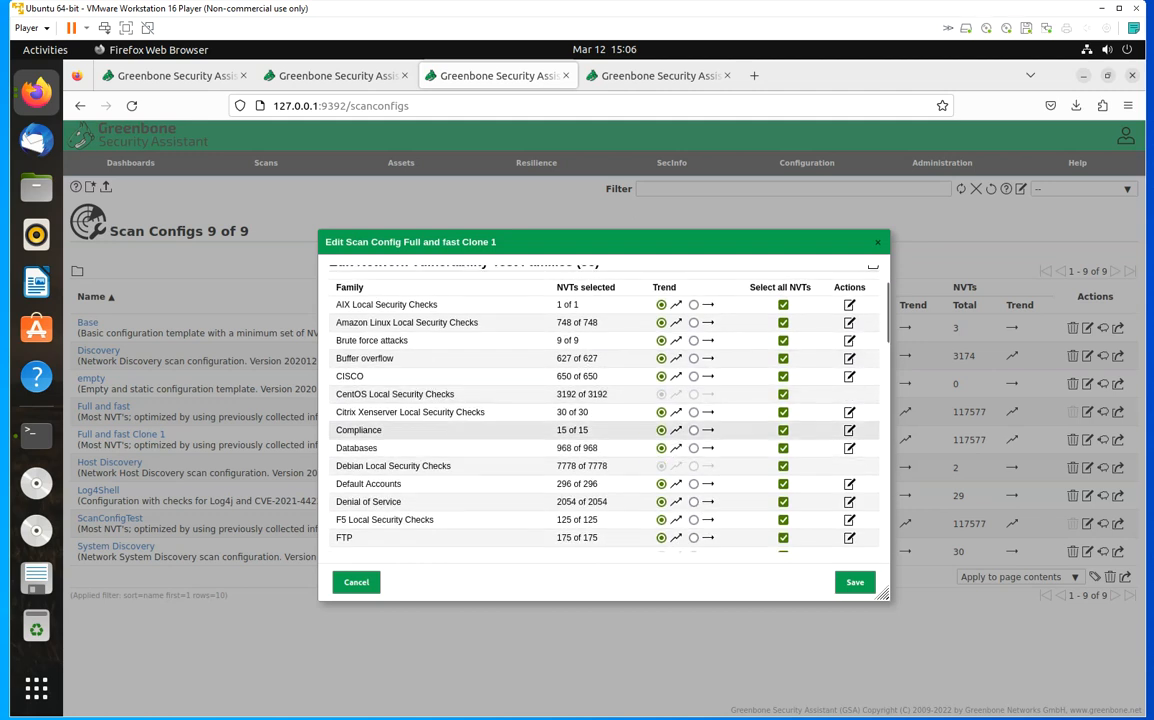
scroll(620, 446, "up", 2)
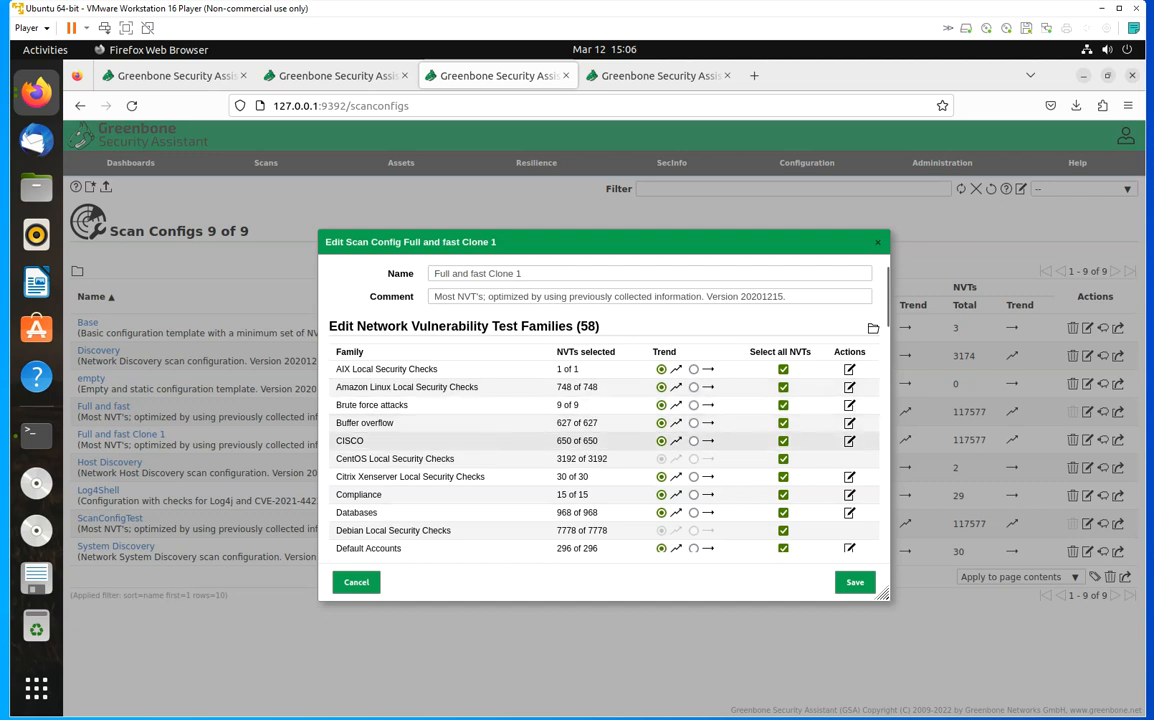
scroll(495, 436, "down", 1)
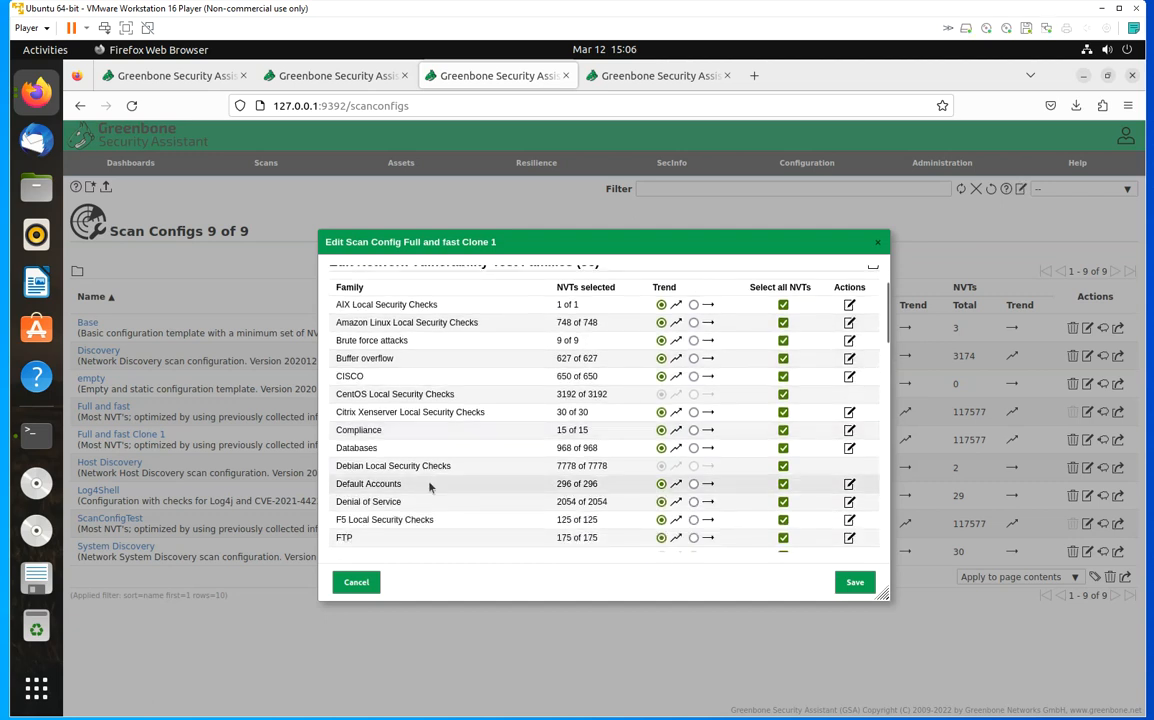
scroll(456, 450, "down", 1)
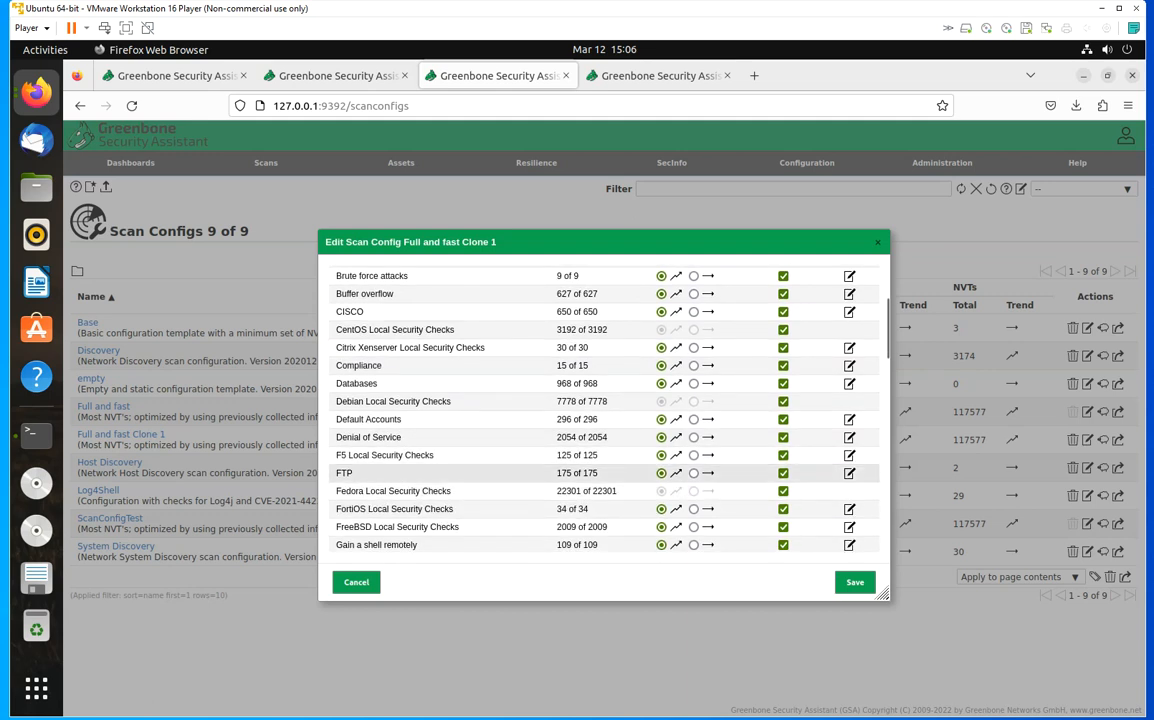
- Inspect the FTP family's AceFTP LIST Command Directory Traversal Vulnerability test, and close the cloned config without saving
left_click_drag(558, 473, 597, 473)
left_click(849, 473)
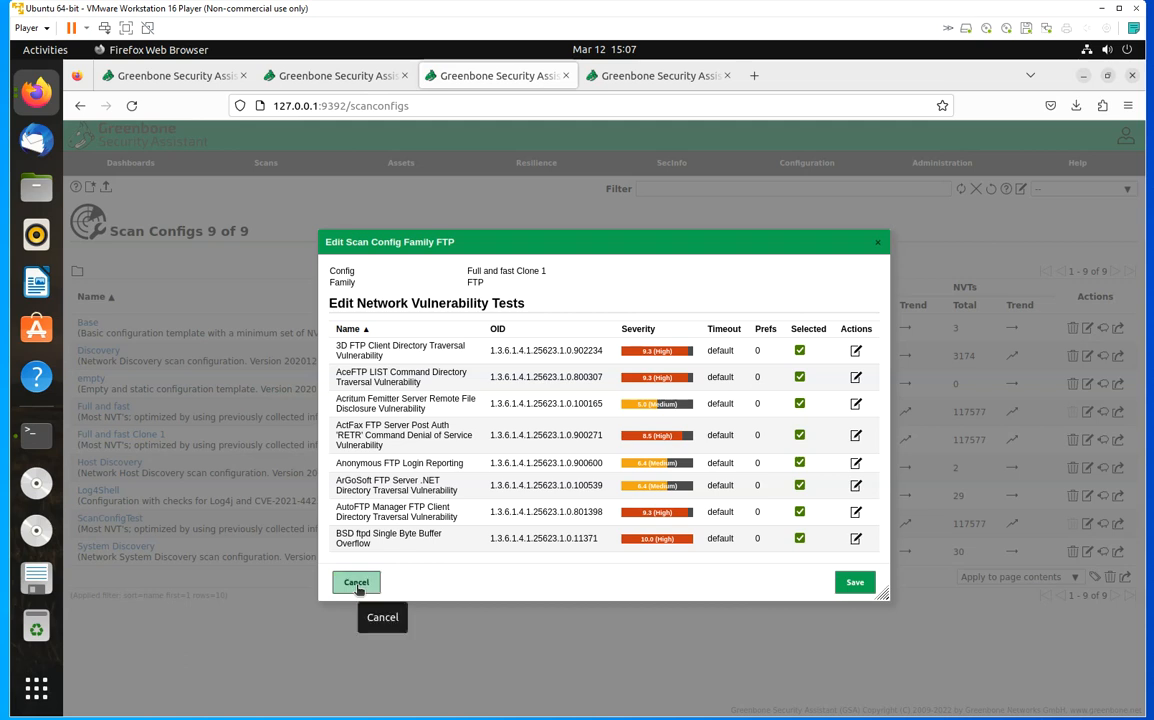
left_click(855, 377)
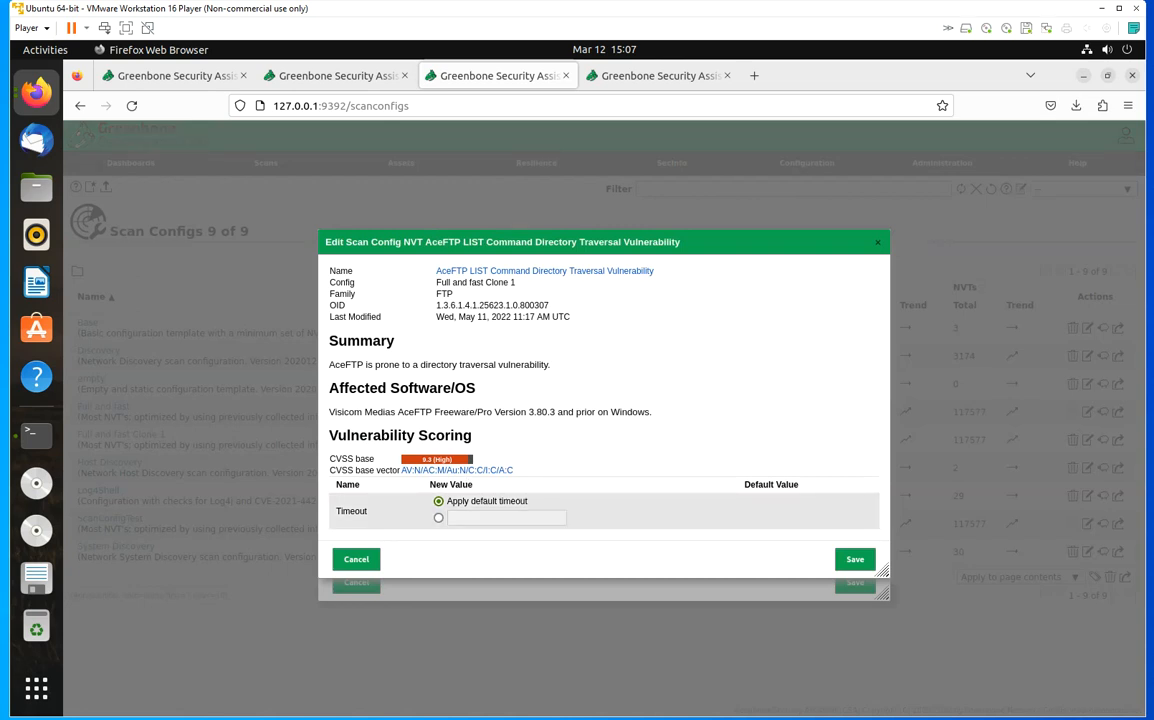
left_click(357, 562)
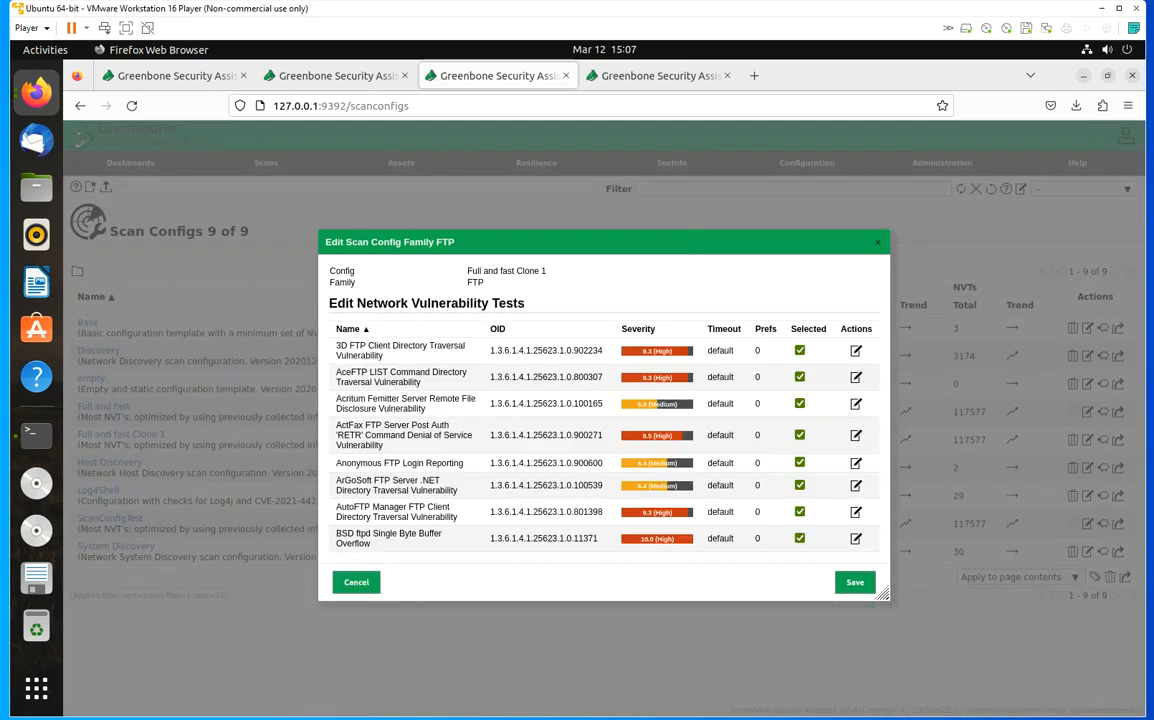
left_click(366, 586)
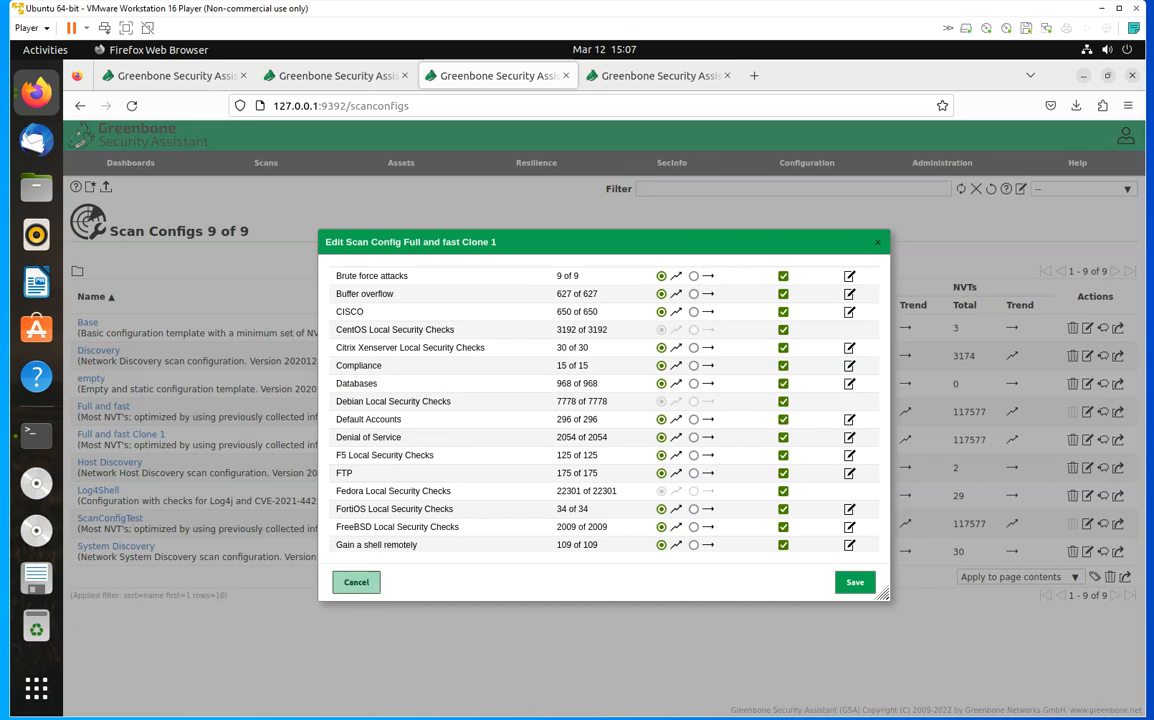
left_click(368, 584)
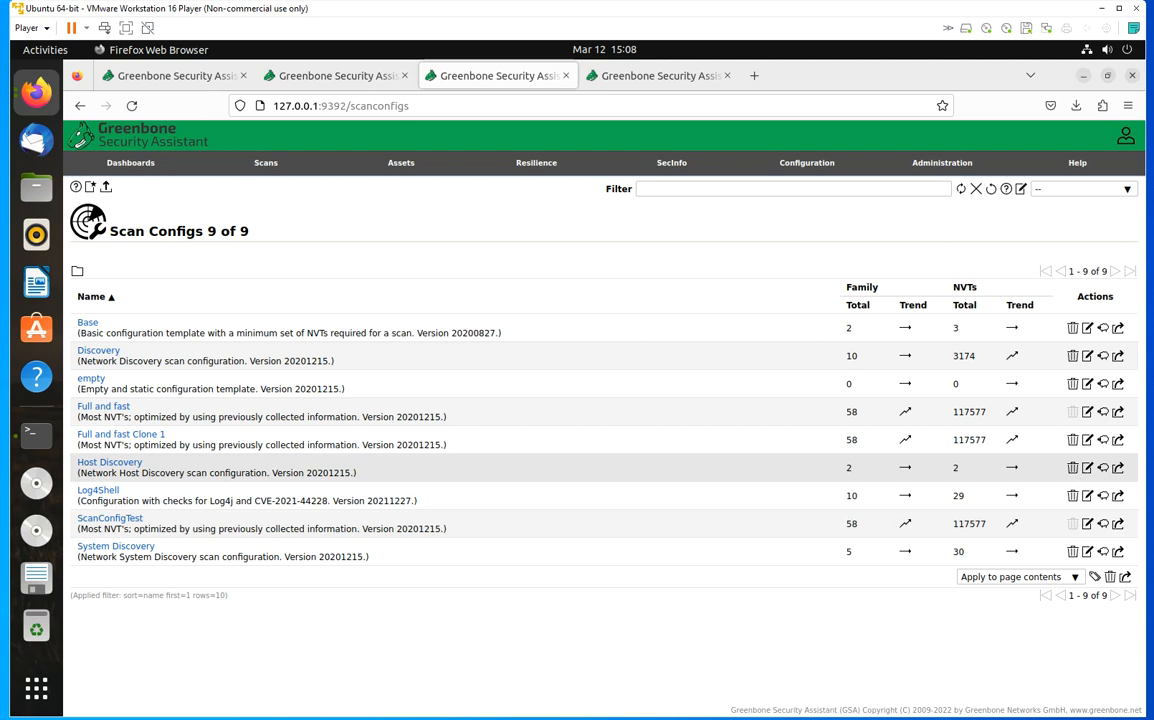
- Open the Host Discovery scan config for editing and examine which vulnerability test families have tests selected, including Port scanners
left_click(1087, 467)
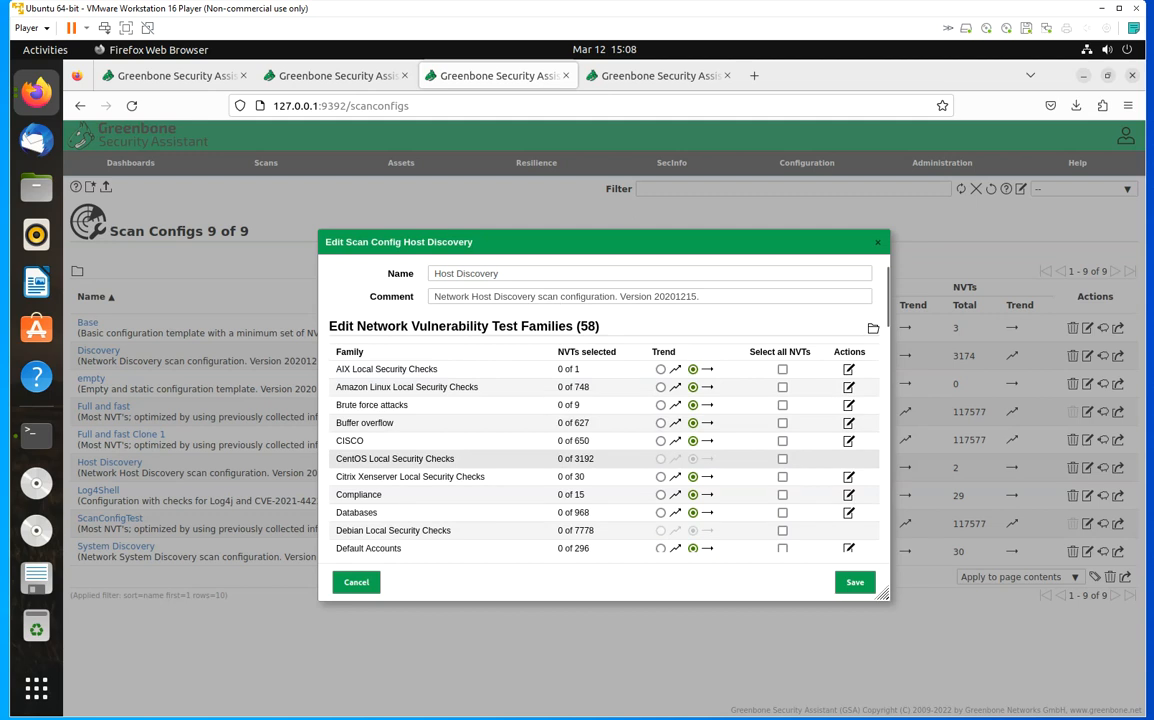
left_click_drag(331, 328, 600, 328)
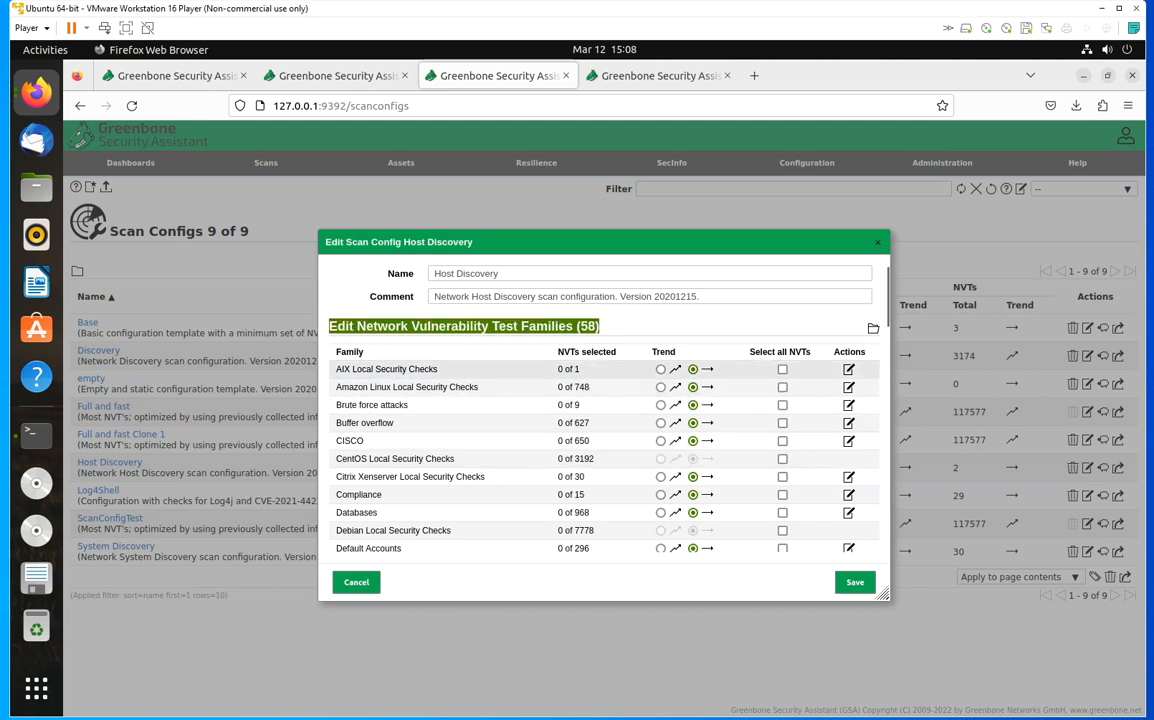
scroll(490, 428, "down", 6)
scroll(492, 427, "down", 3)
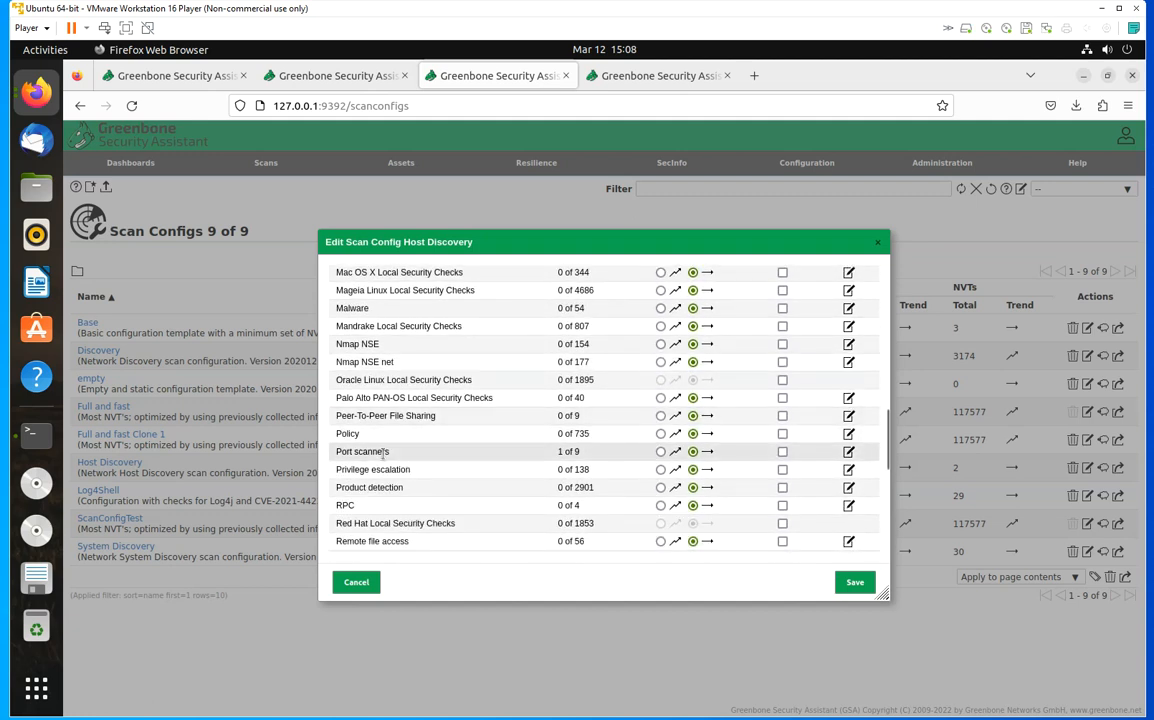
left_click_drag(418, 451, 334, 451)
scroll(544, 455, "down", 3)
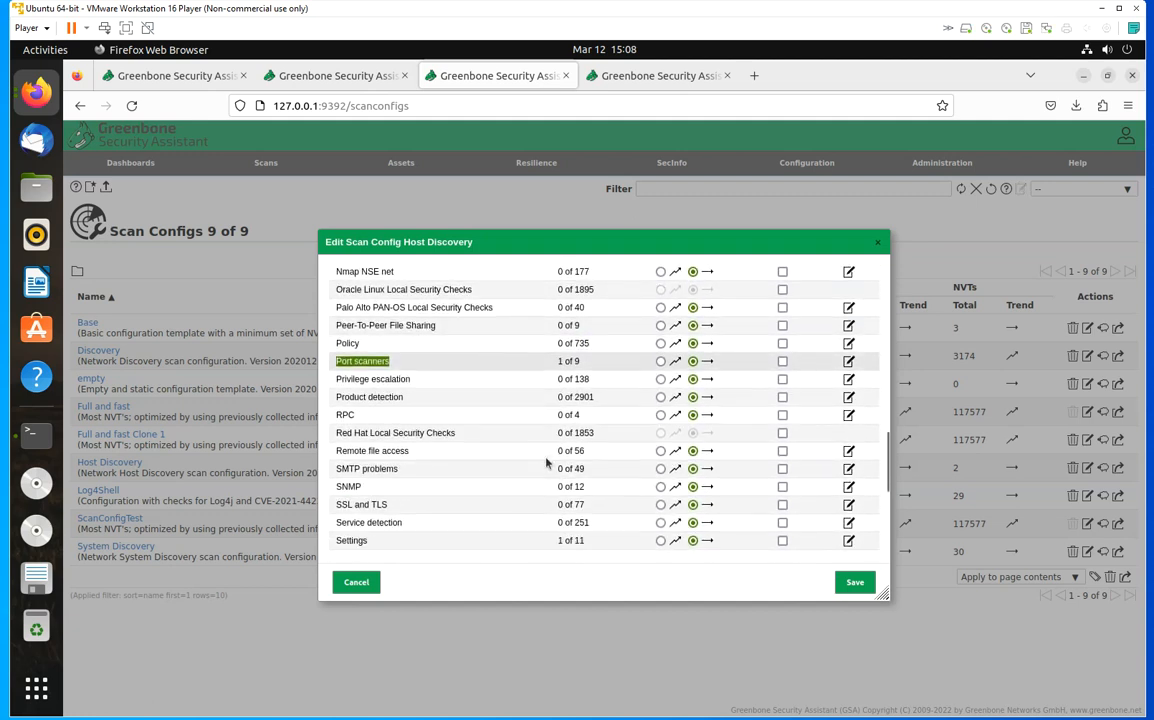
scroll(456, 510, "down", 3)
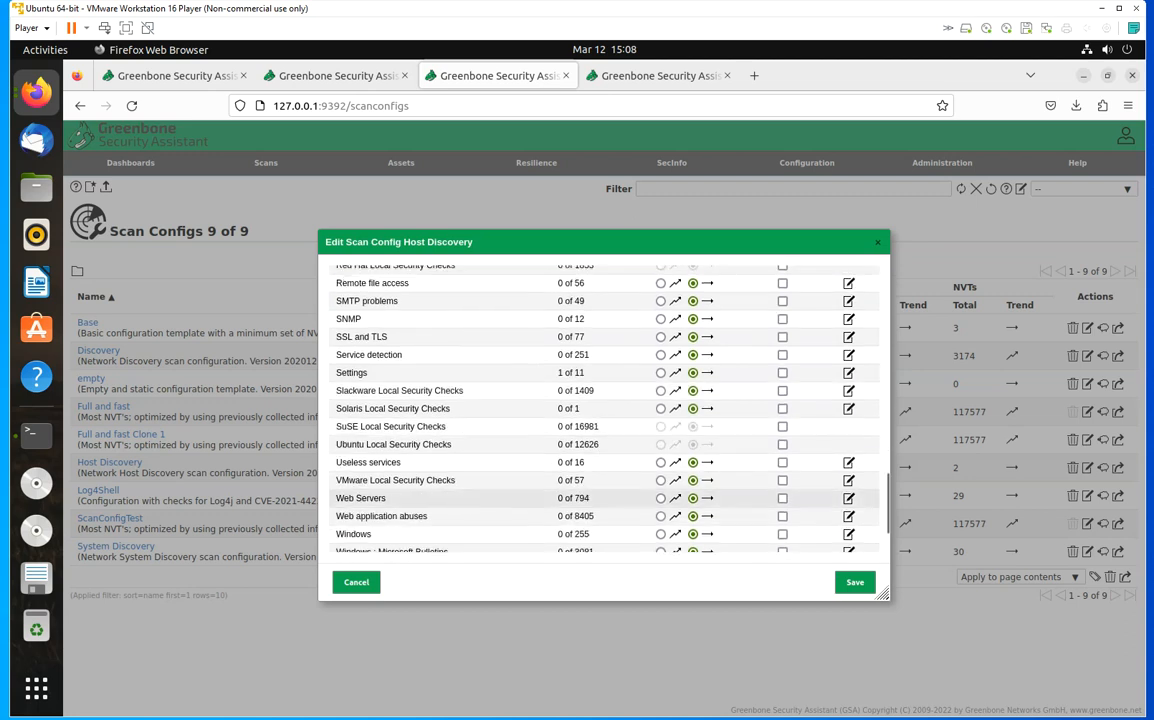
scroll(471, 486, "down", 3)
scroll(471, 486, "up", 6)
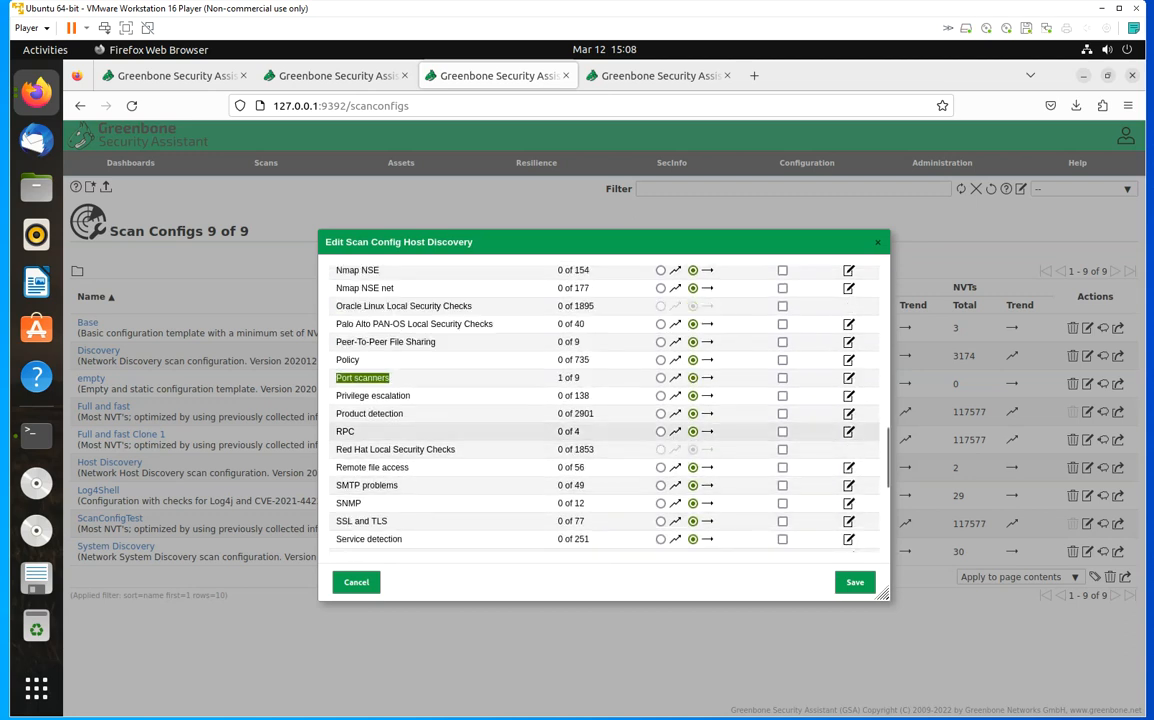
scroll(521, 410, "up", 4)
scroll(521, 410, "up", 7)
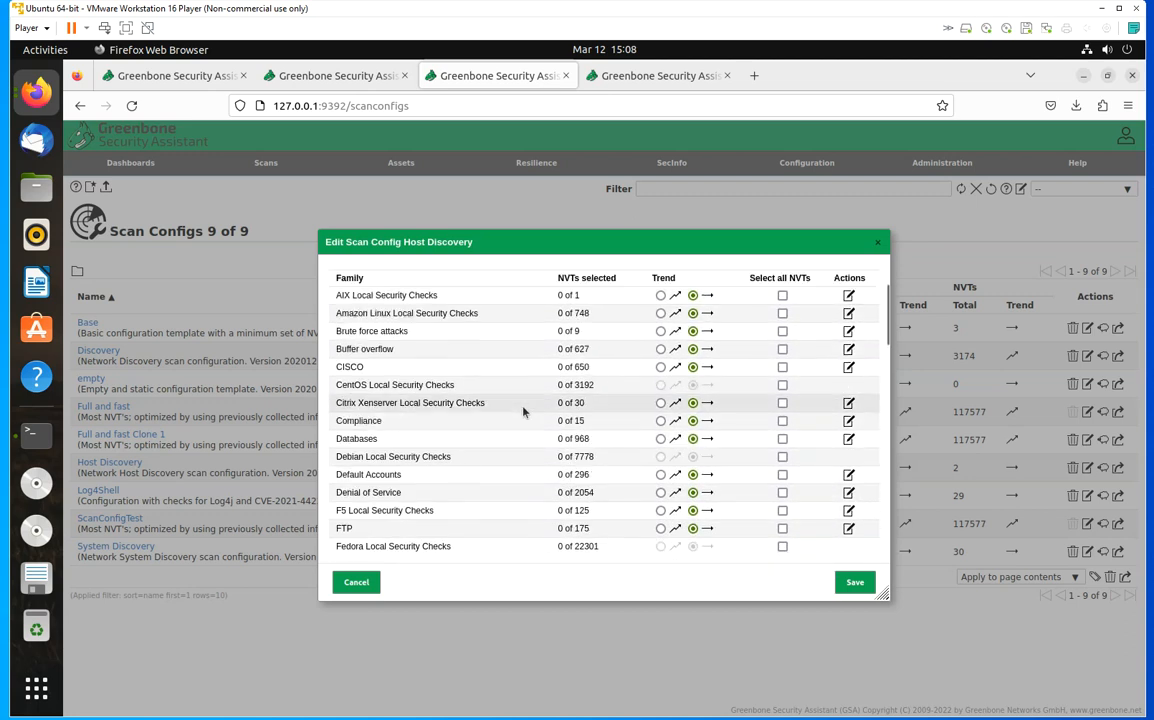
- Inspect the Ping Host test's settings in the Host Discovery config's Port scanners family, and close the config without saving
scroll(521, 410, "down", 6)
scroll(521, 410, "down", 6)
triple_click(362, 322)
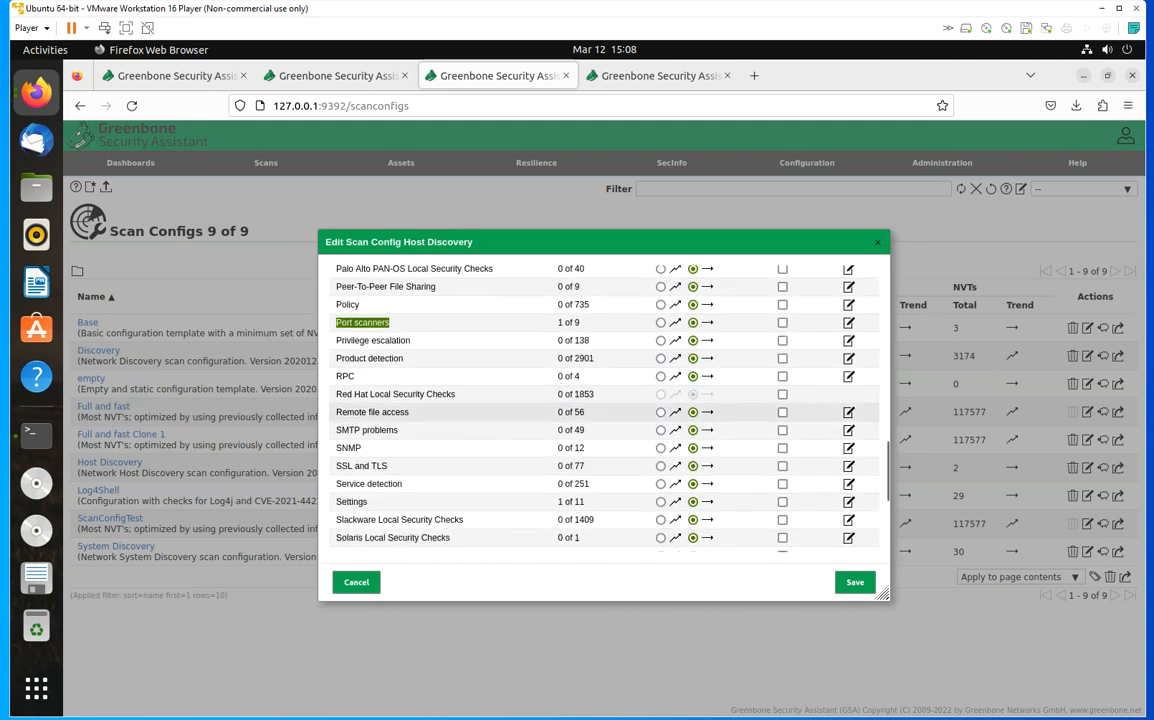
left_click(848, 322)
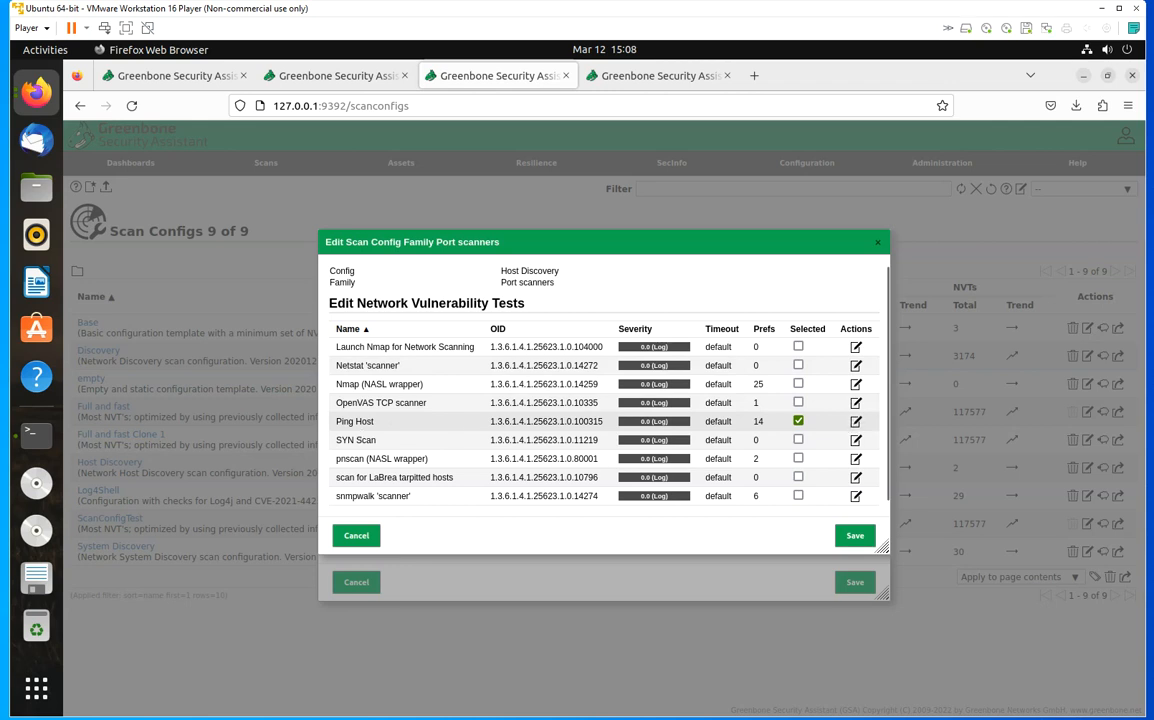
left_click(856, 421)
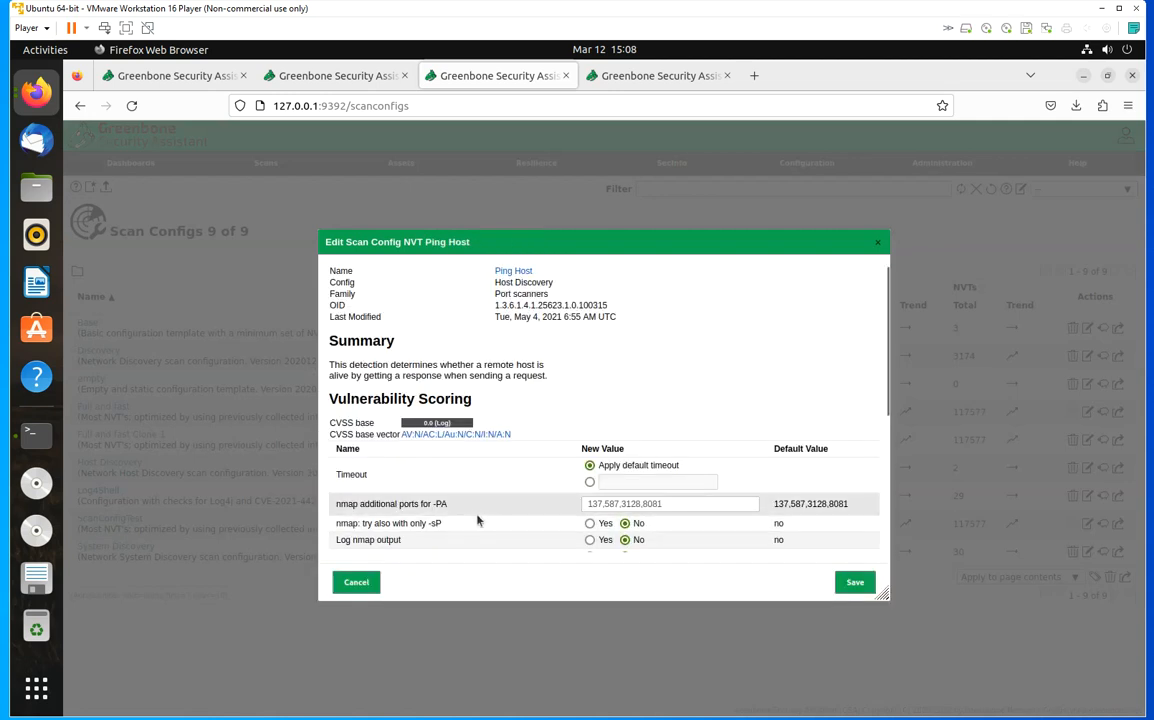
scroll(477, 520, "down", 1)
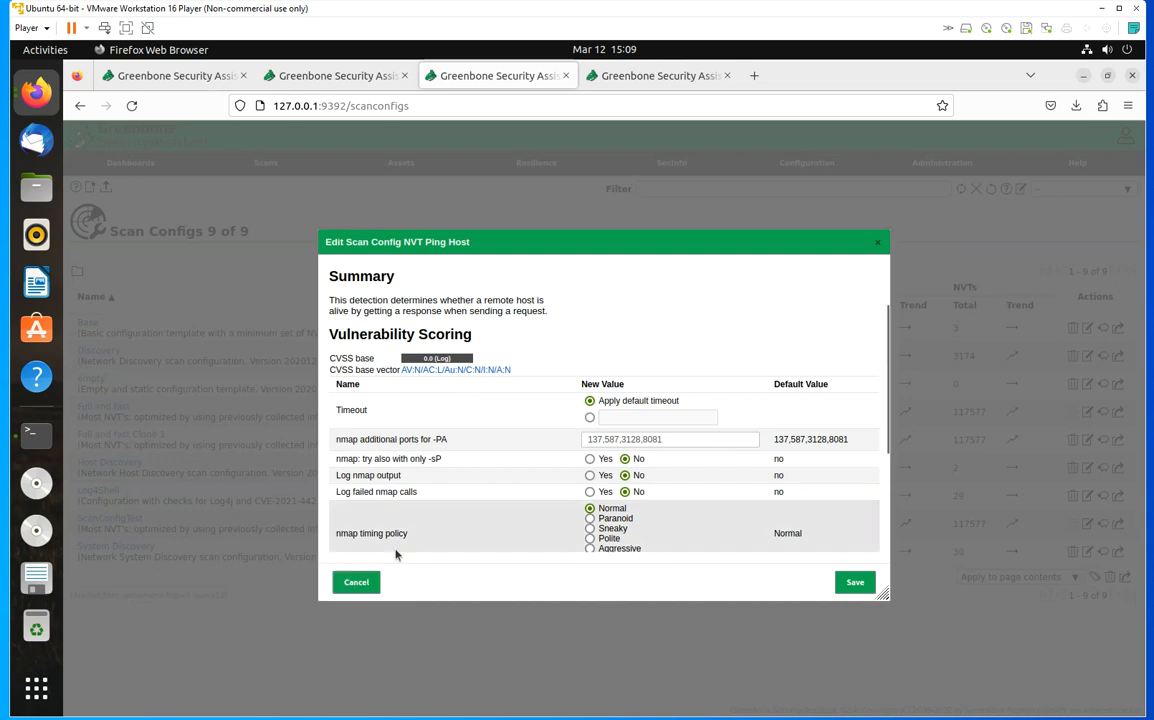
scroll(397, 545, "down", 3)
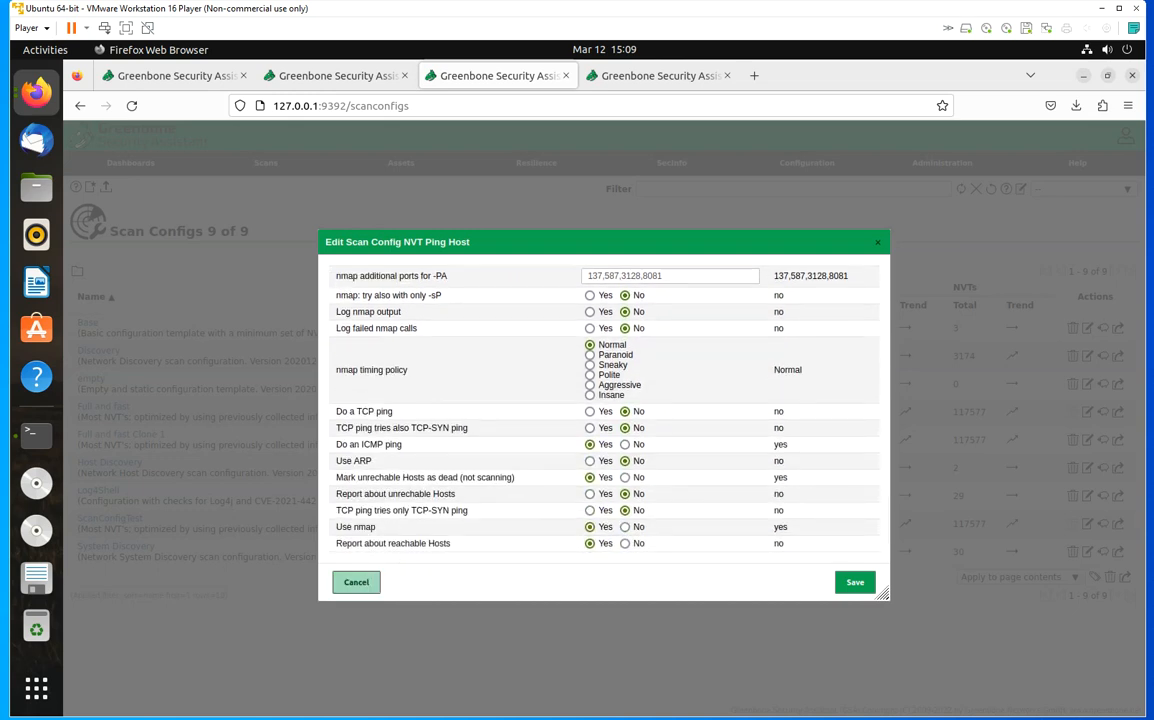
left_click(369, 584)
left_click(358, 540)
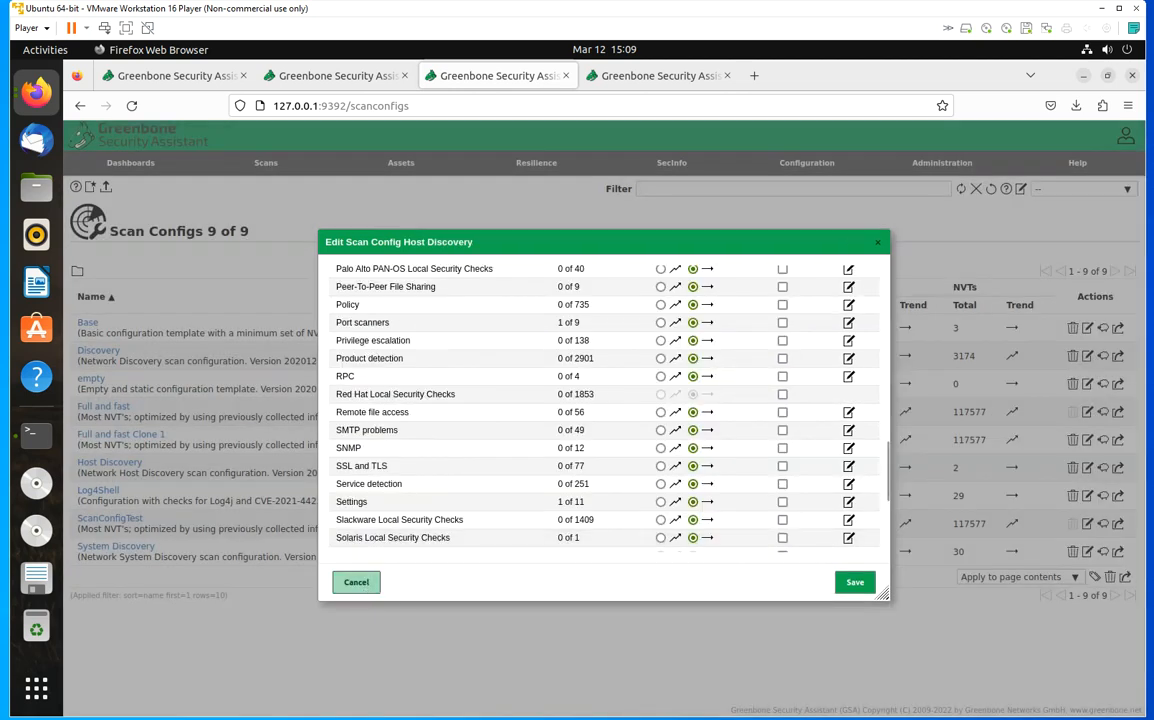
left_click(360, 583)
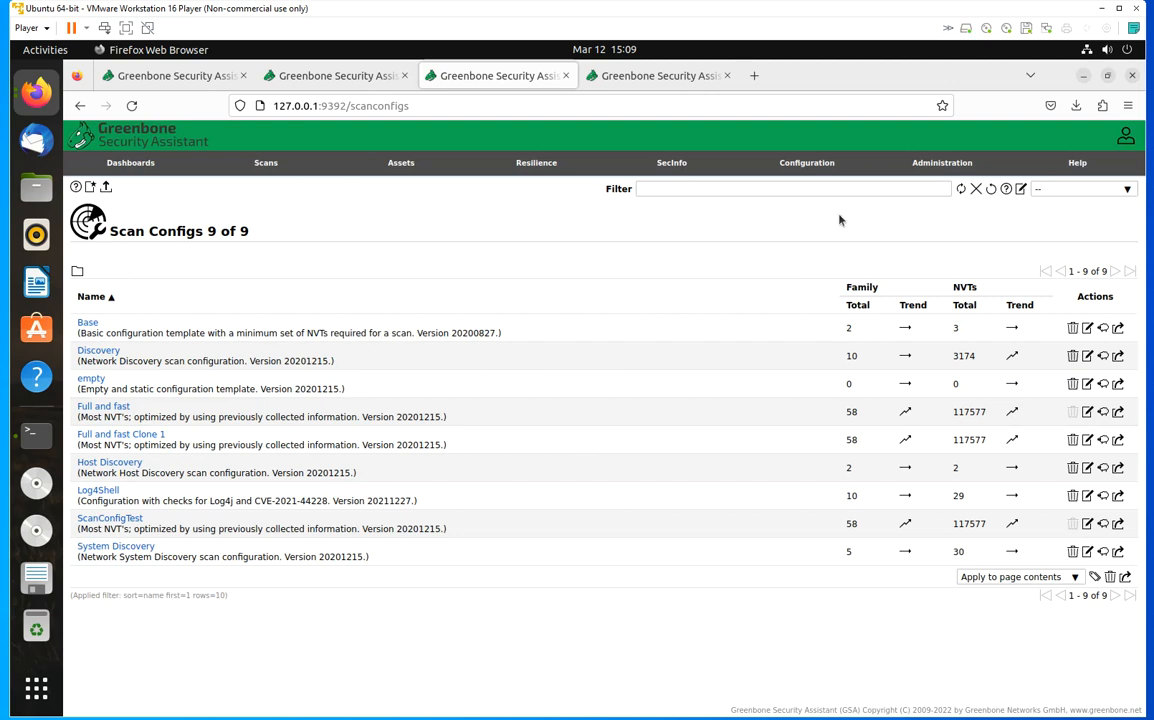
- Examine the event, condition and delivery method options for a new alert, and cancel without creating it
mouse_move(810, 165)
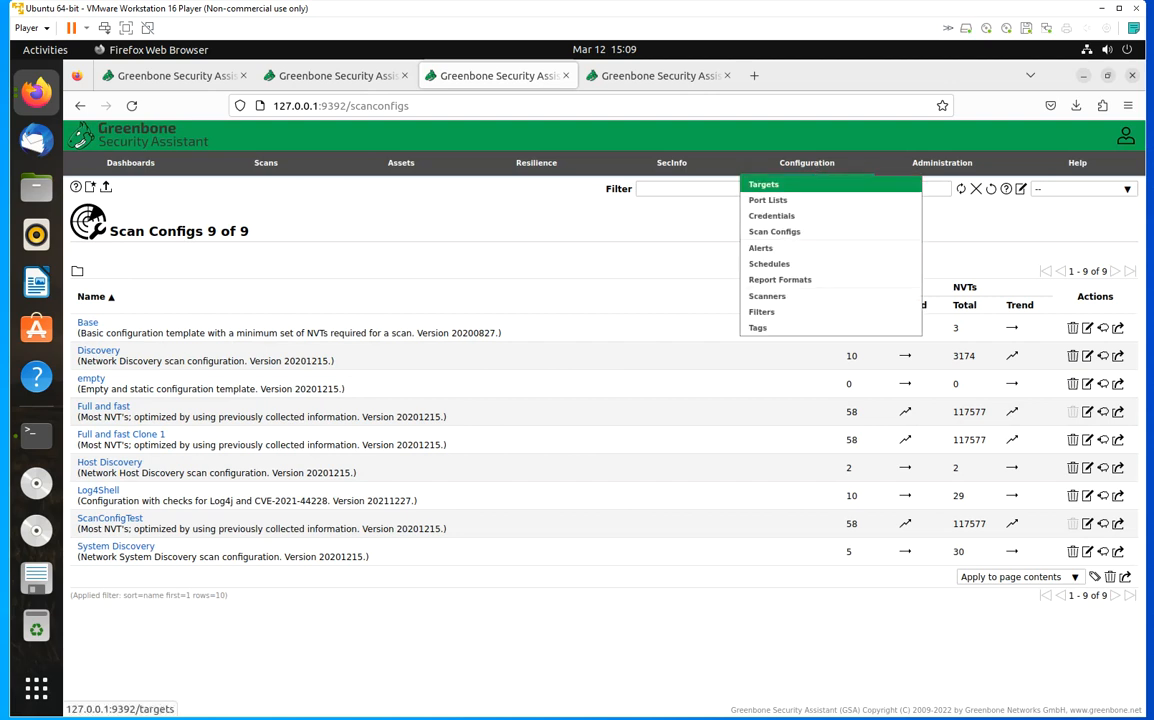
left_click(790, 252)
left_click(773, 251)
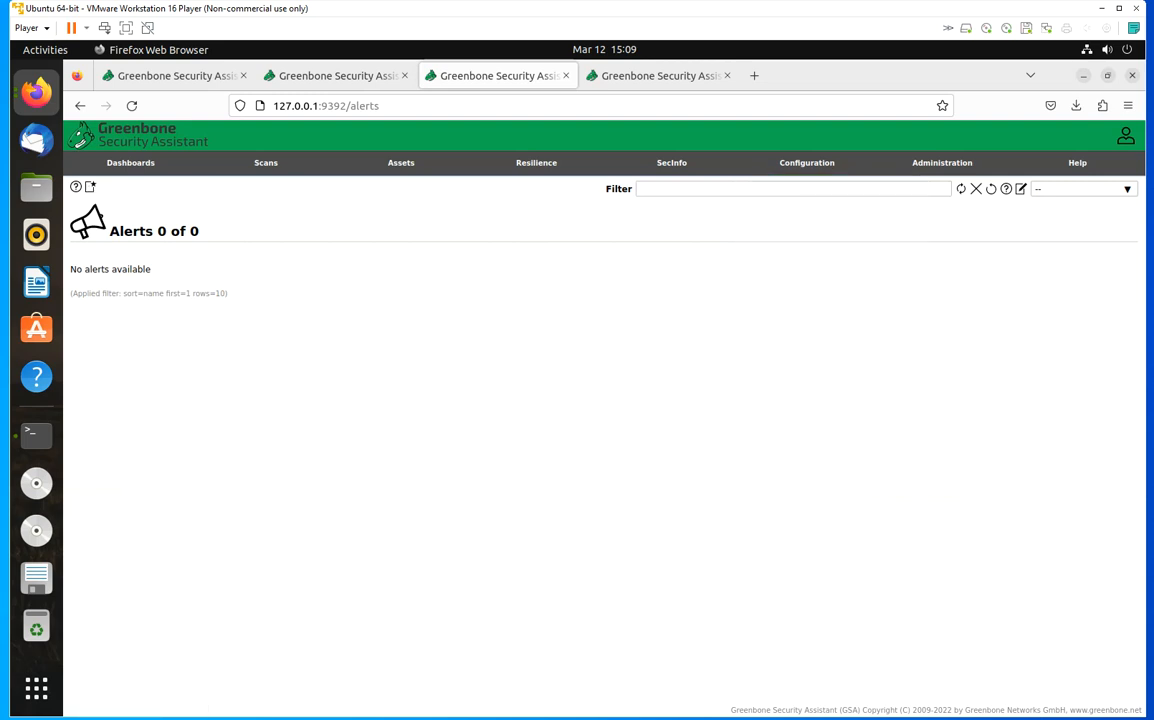
left_click(89, 187)
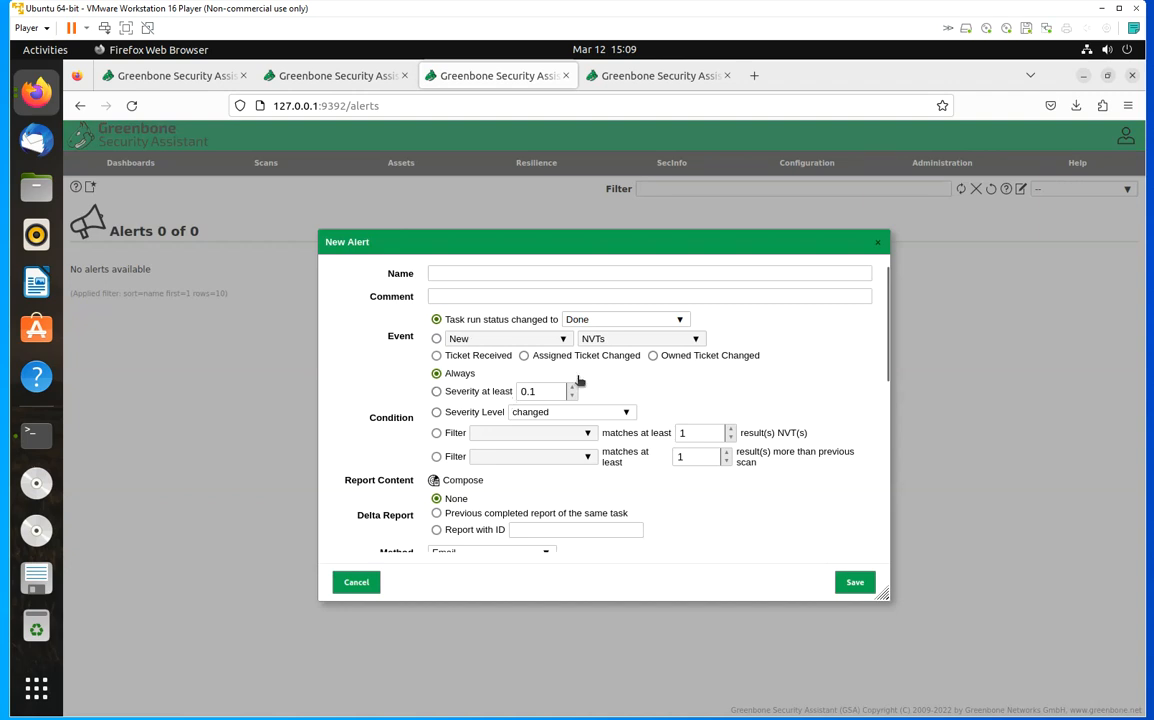
scroll(569, 408, "down", 4)
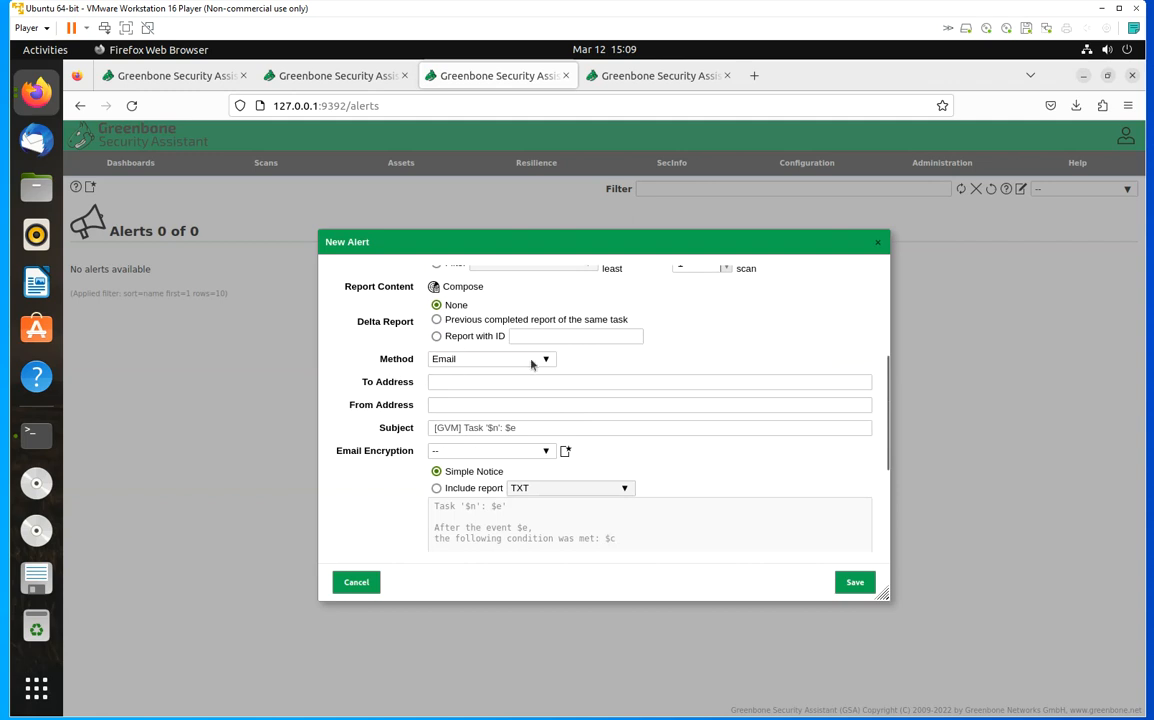
left_click(490, 358)
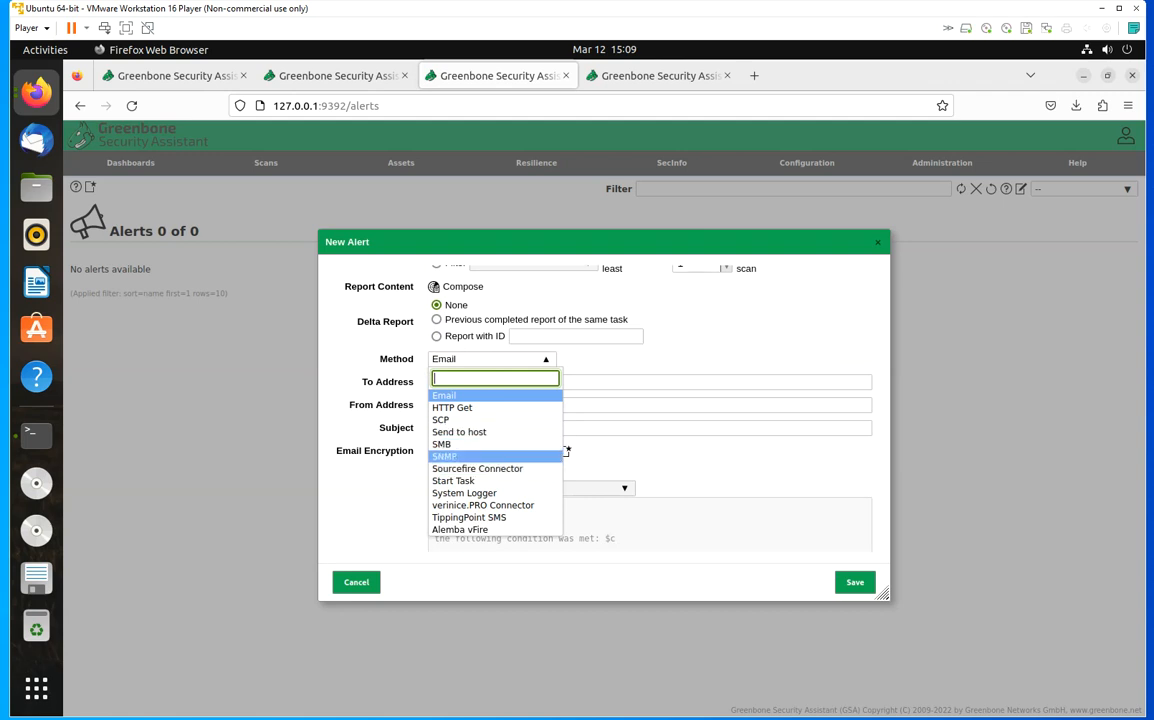
key("Escape")
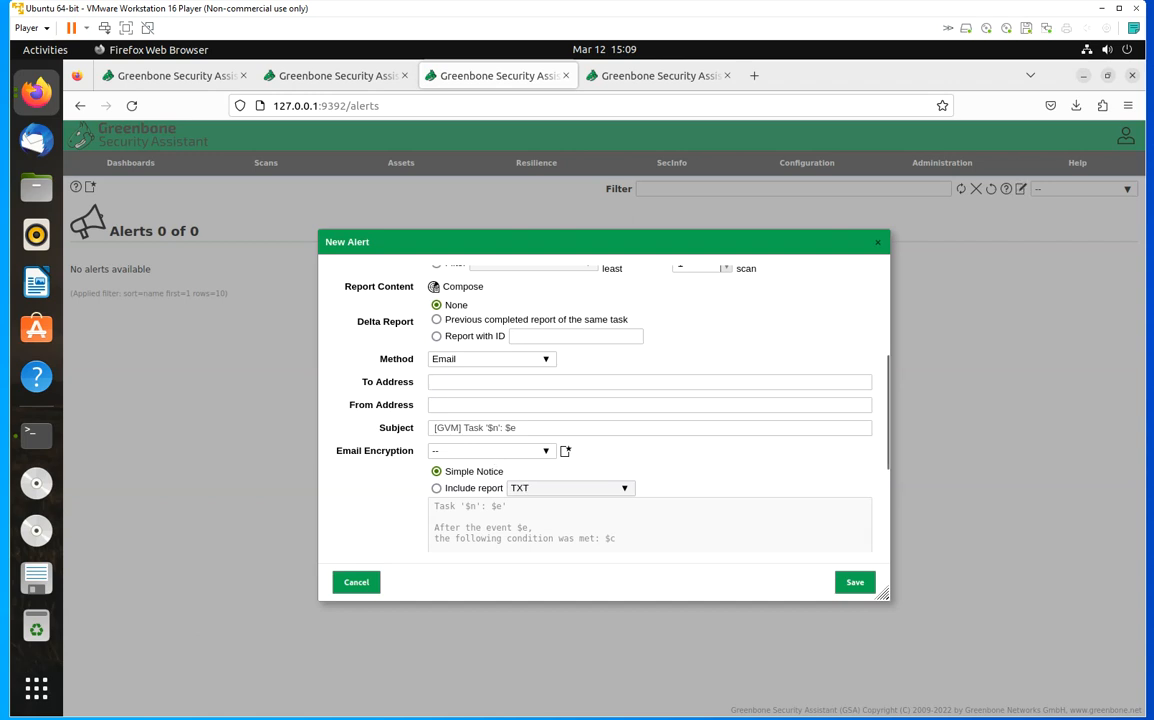
scroll(600, 400, "up", 4)
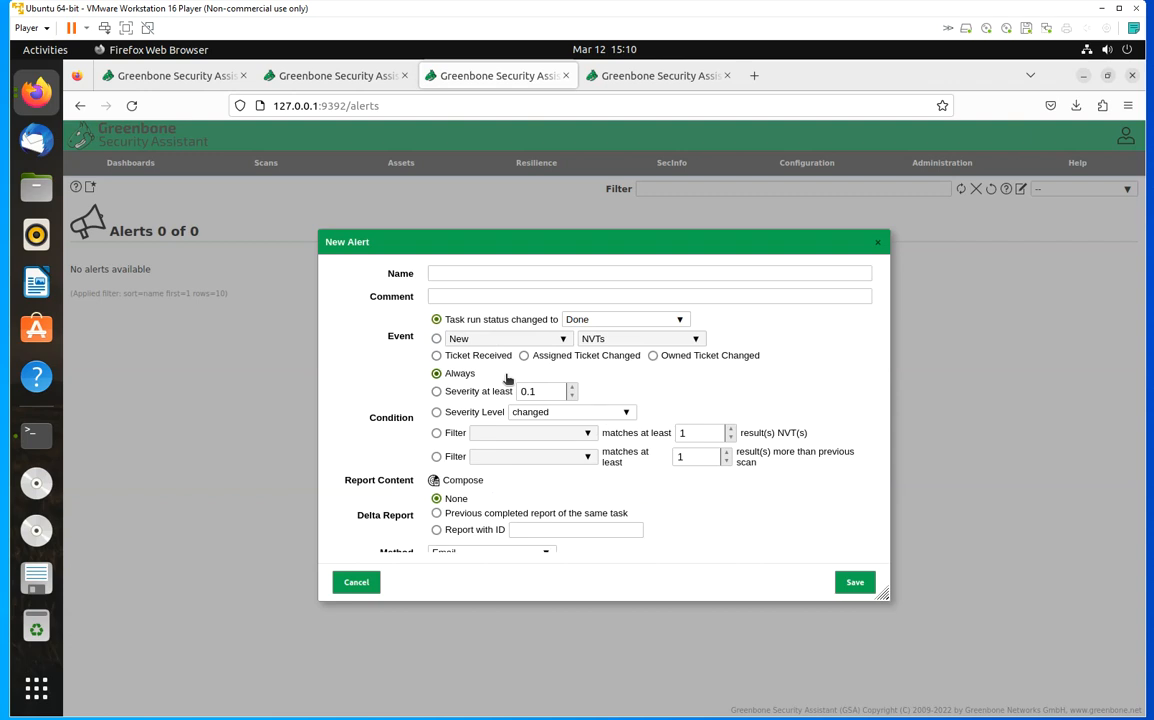
scroll(500, 375, "down", 4)
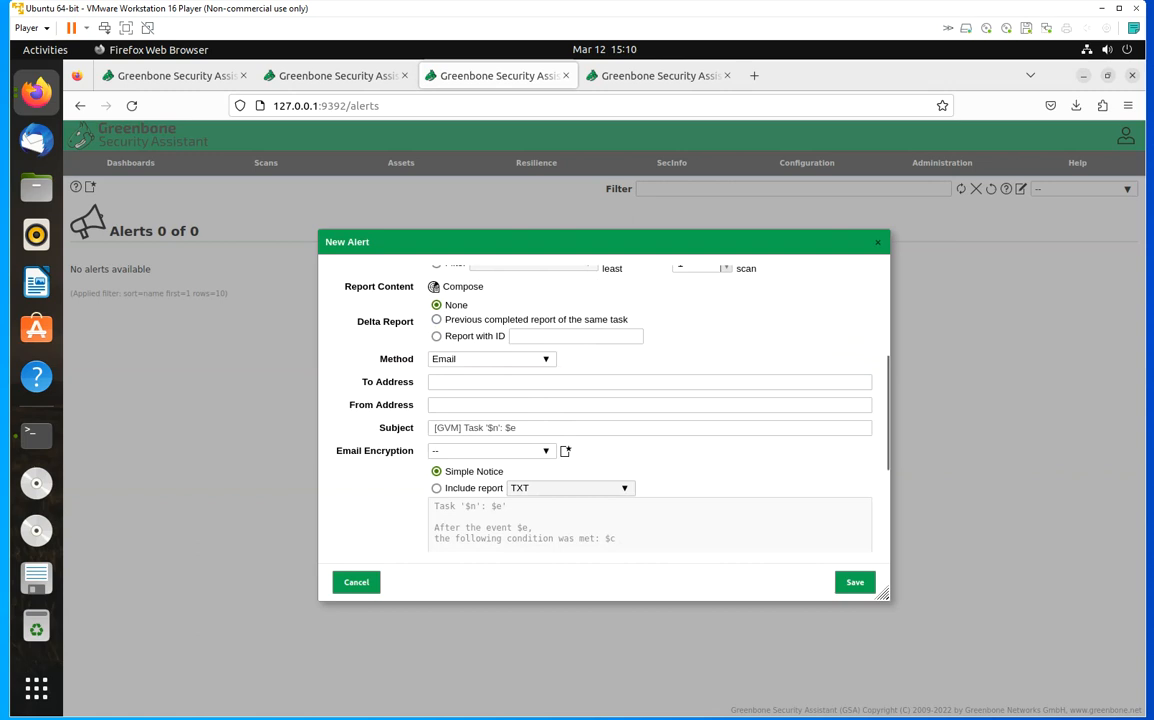
left_click(356, 582)
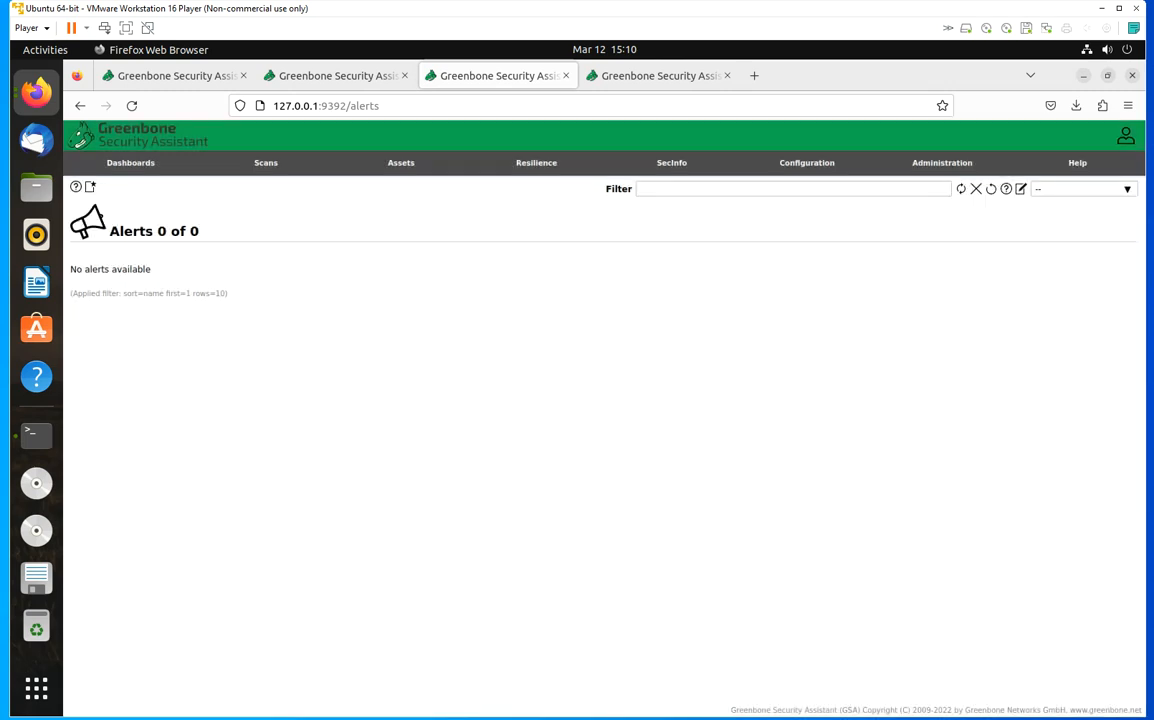
- Check the recurrence options available for a new schedule, and cancel without creating it
mouse_move(810, 165)
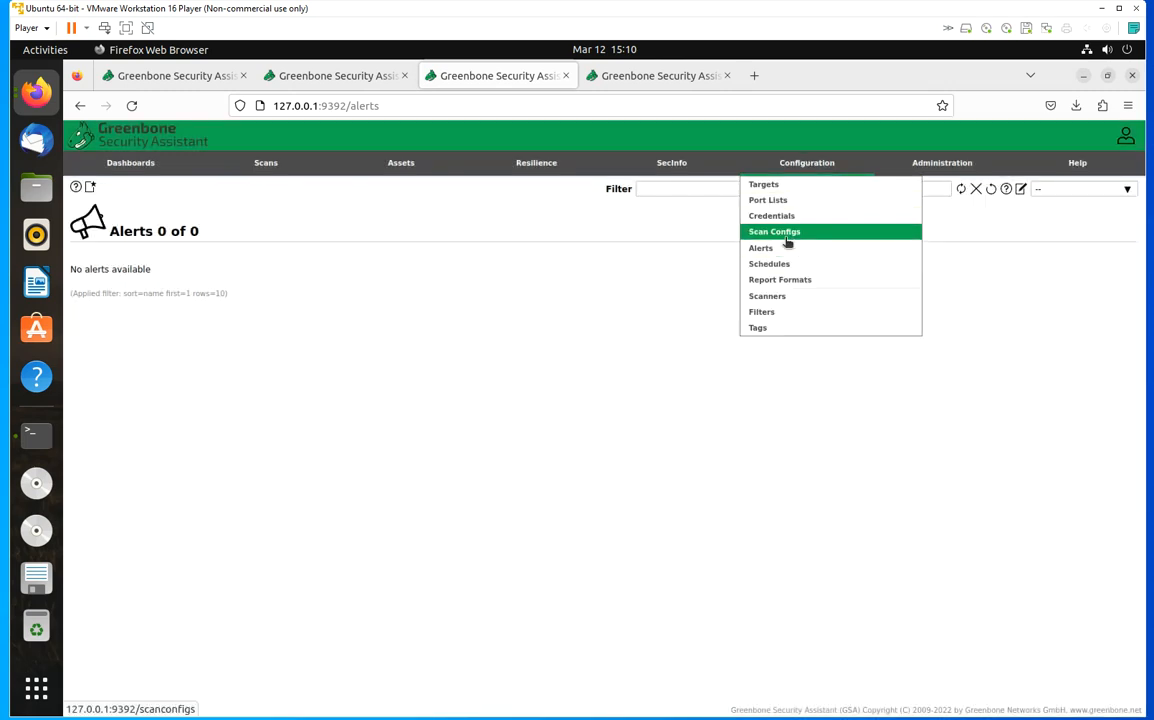
left_click(798, 265)
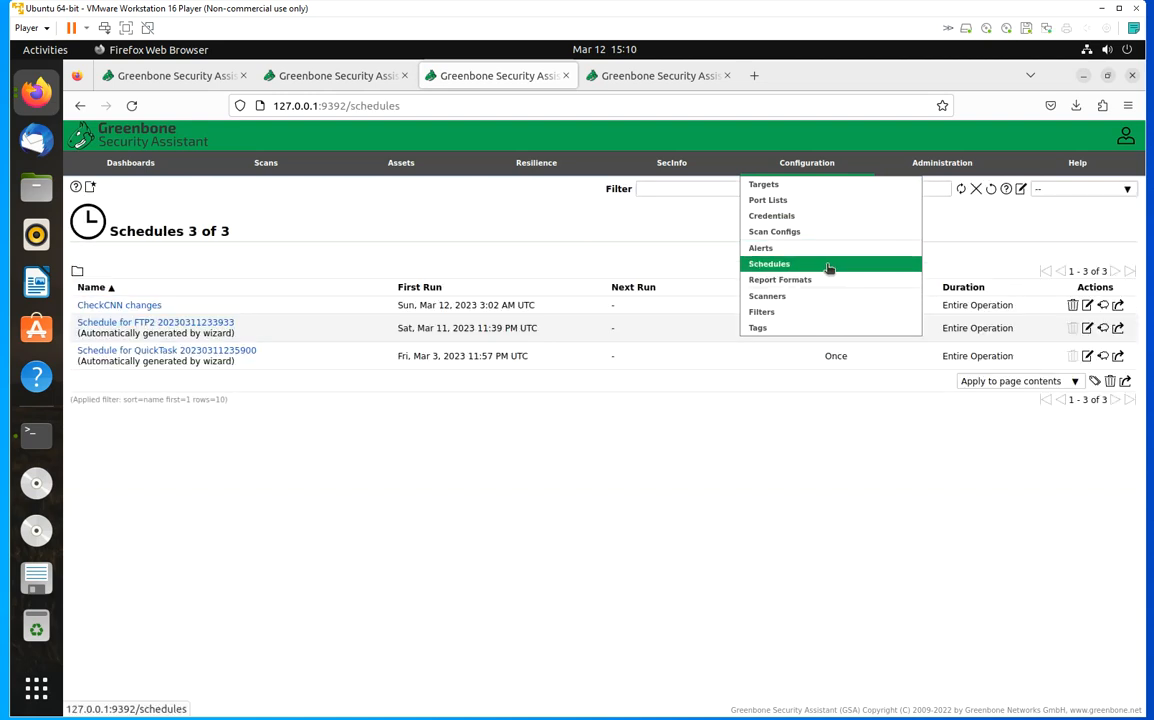
left_click(91, 189)
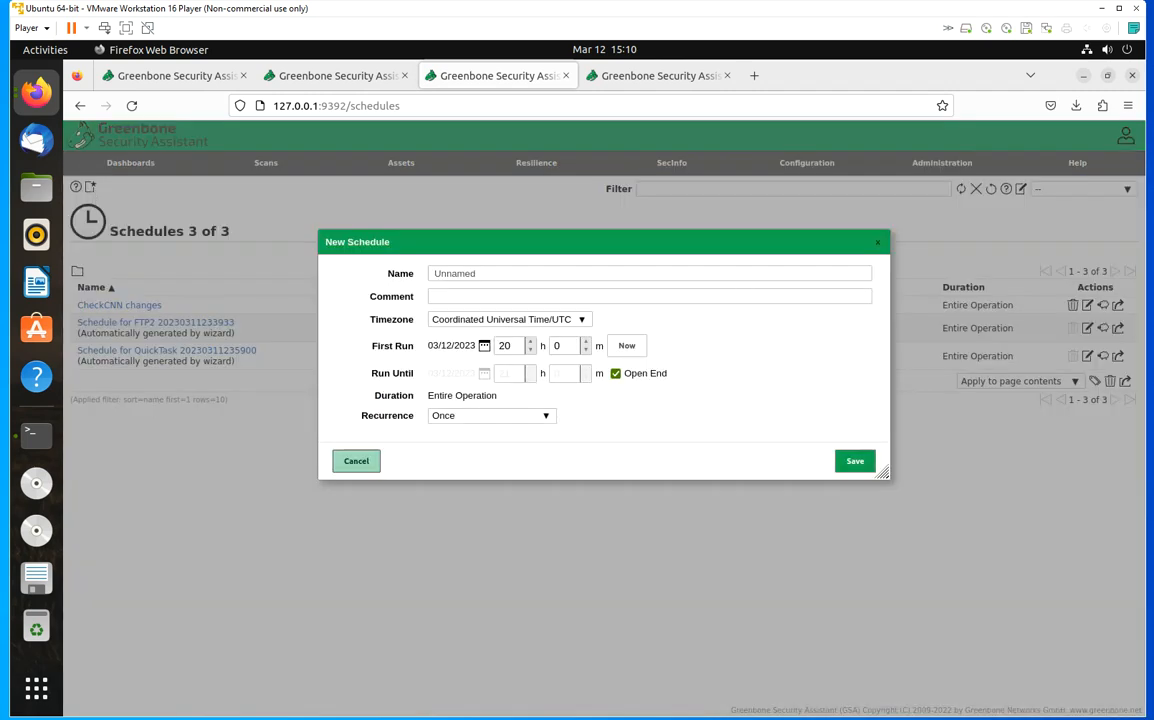
left_click(474, 415)
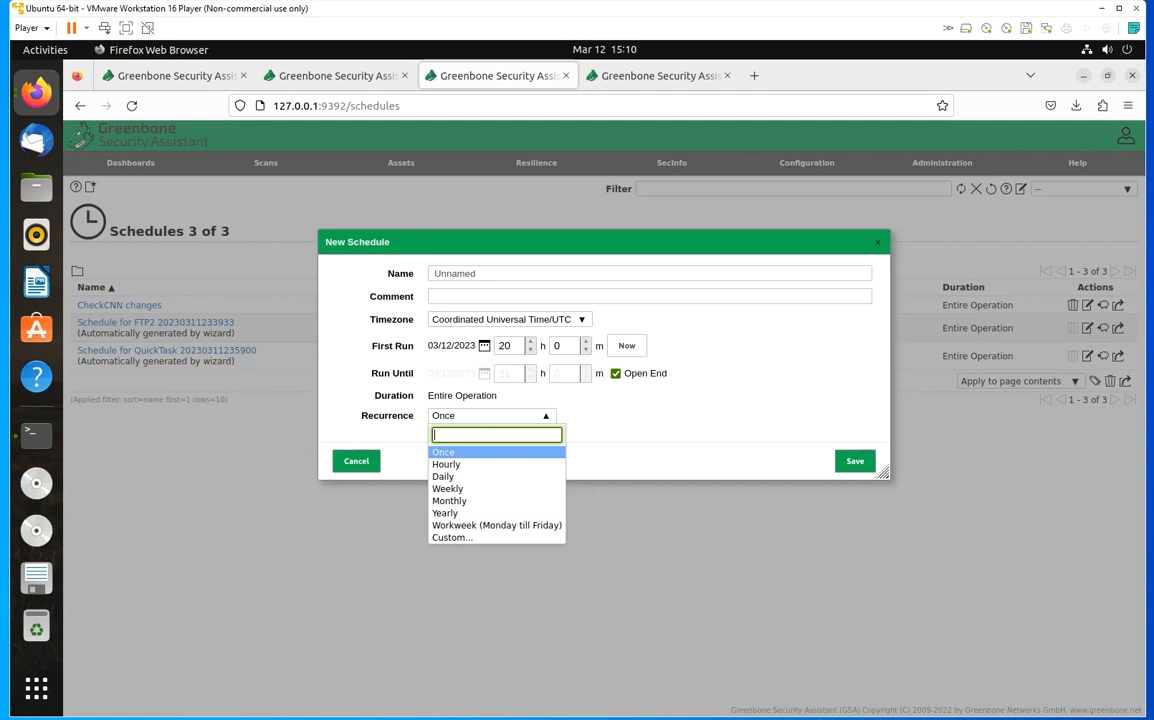
left_click(356, 461)
mouse_move(265, 165)
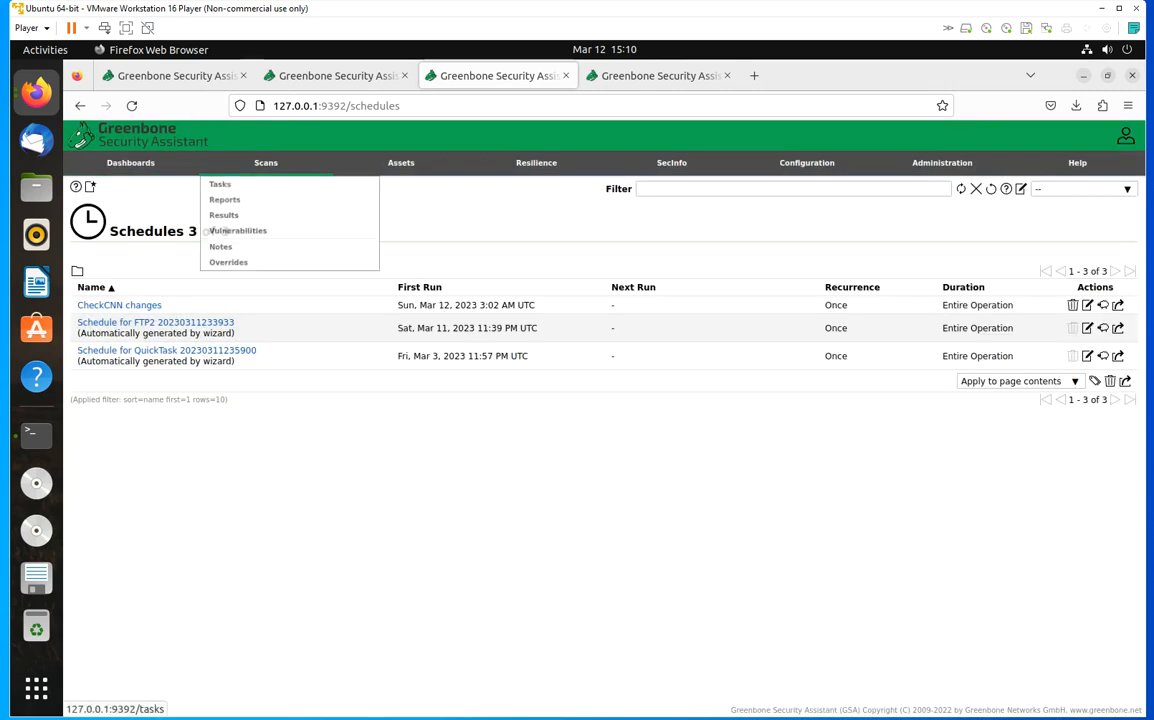
left_click(220, 186)
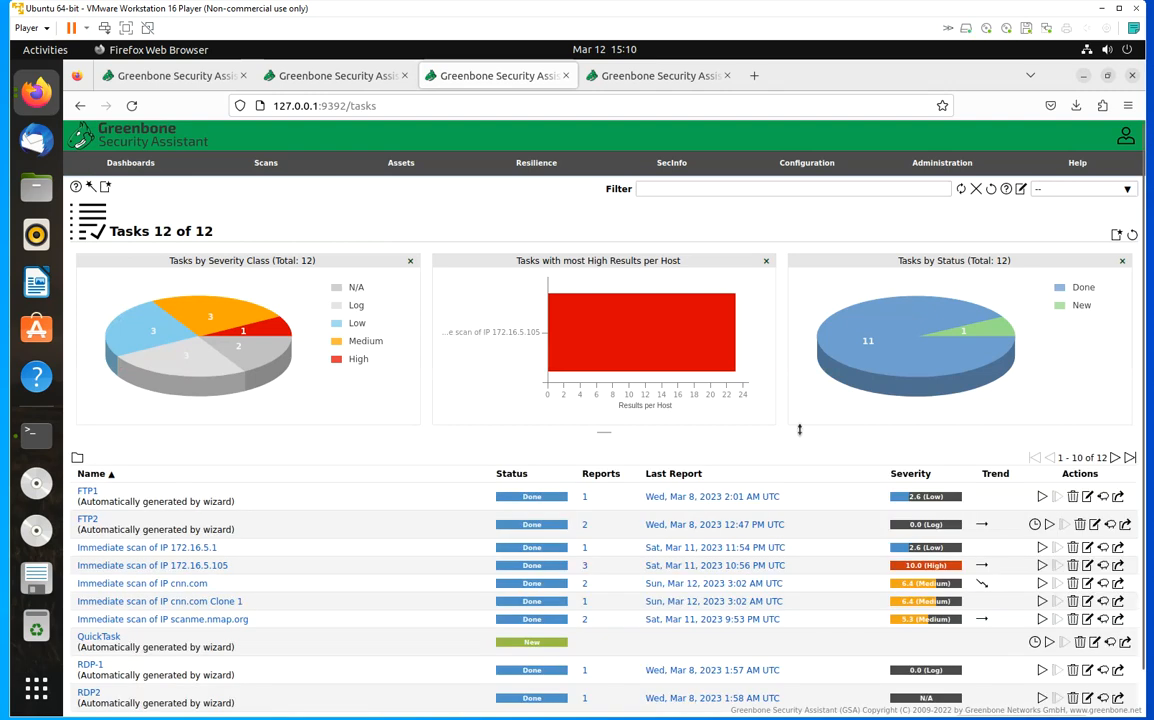
scroll(799, 429, "down", 1)
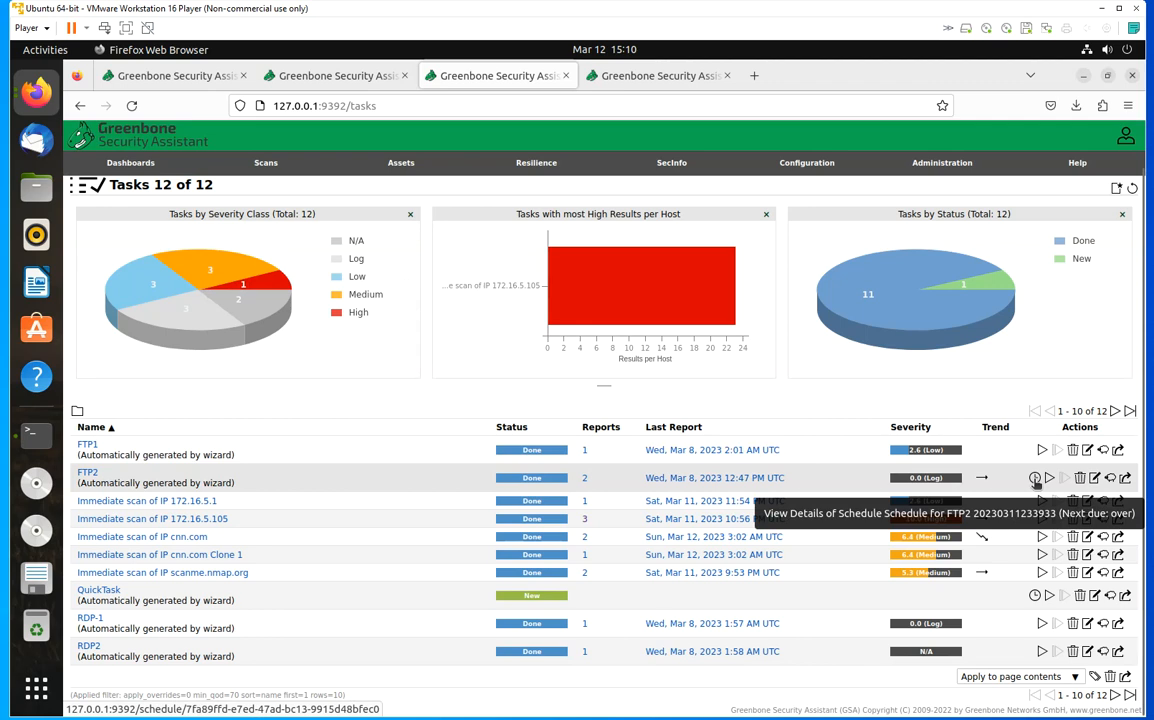
scroll(1035, 483, "up", 1)
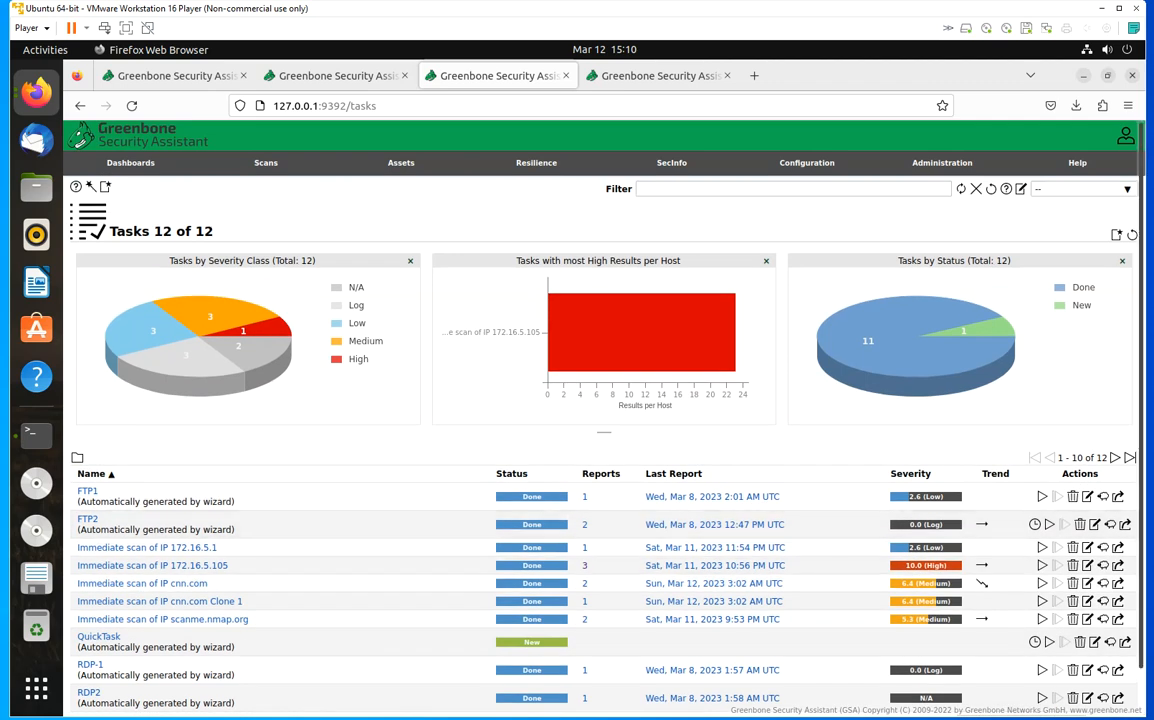
left_click(1087, 497)
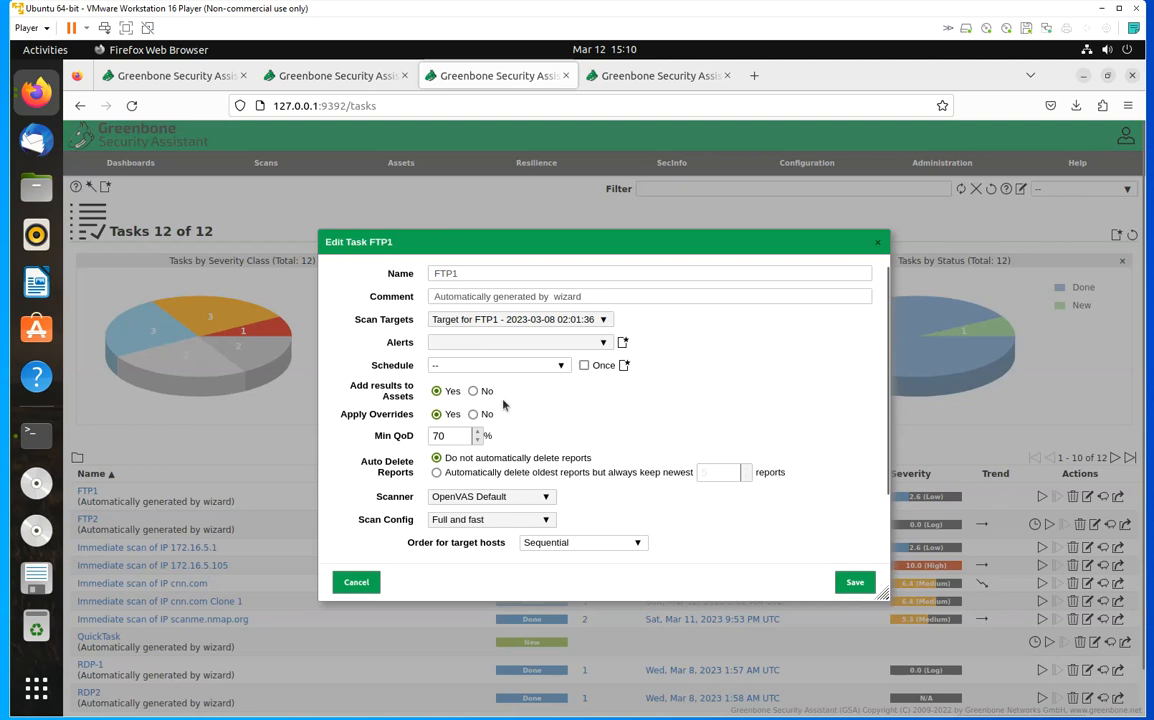
left_click(480, 365)
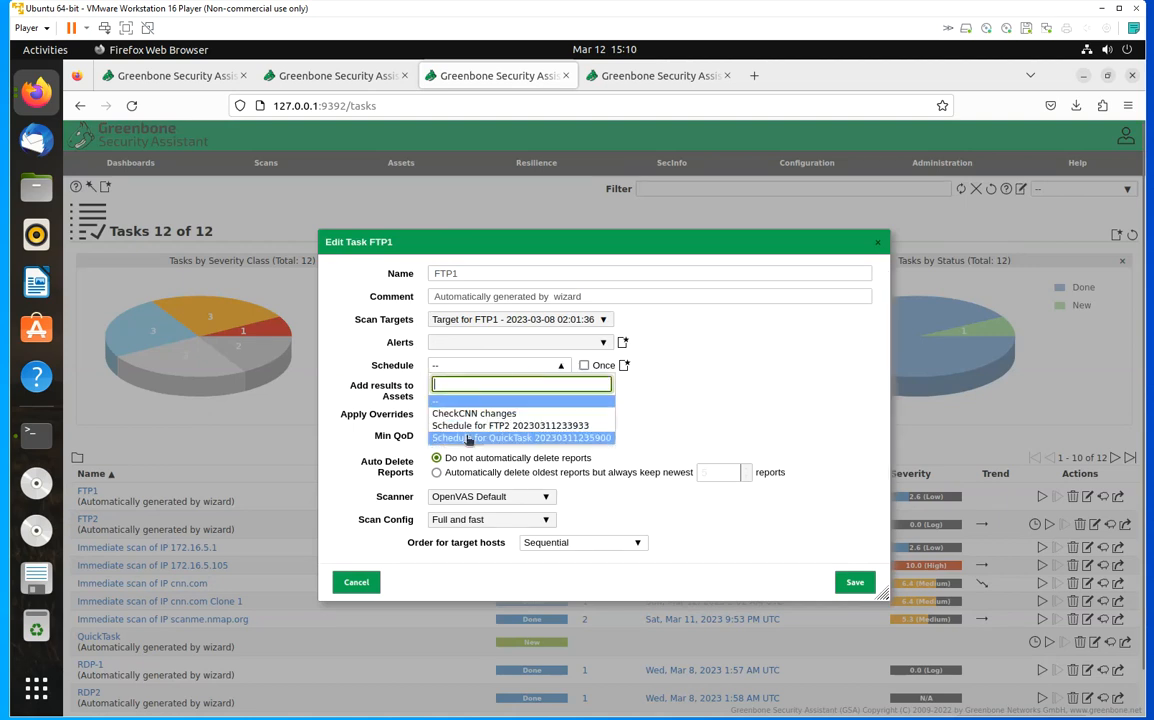
left_click(485, 438)
left_click(853, 582)
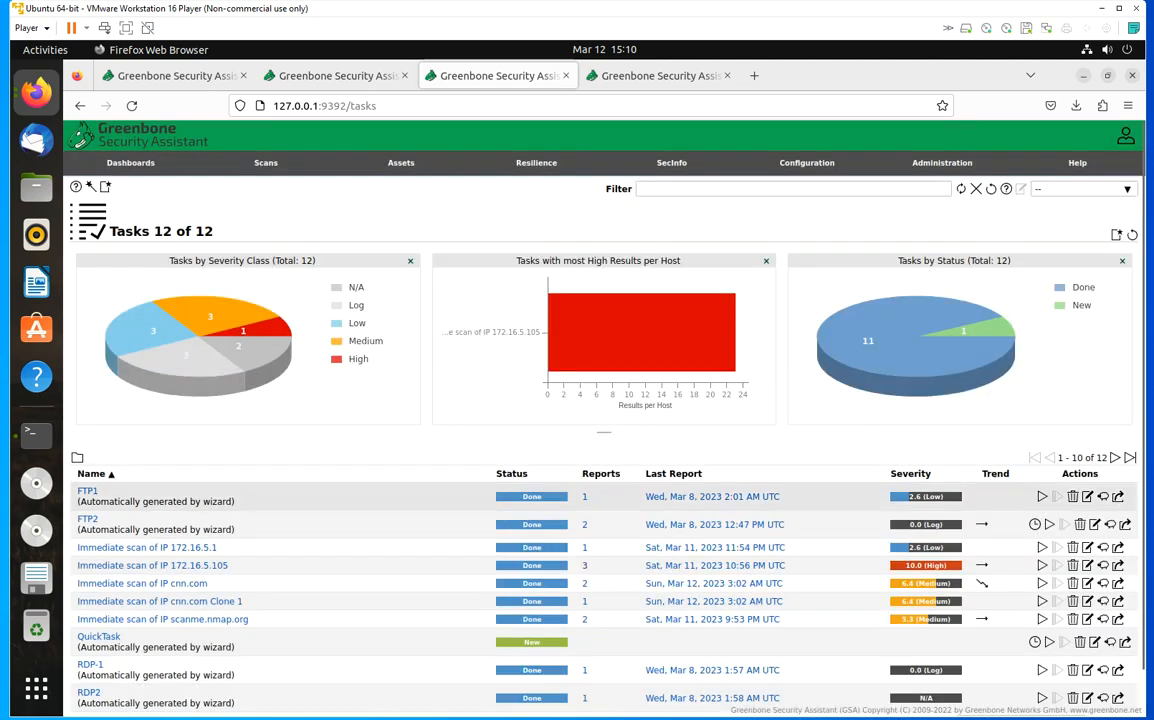
- Review the available report formats and the list of configured scanners
mouse_move(808, 172)
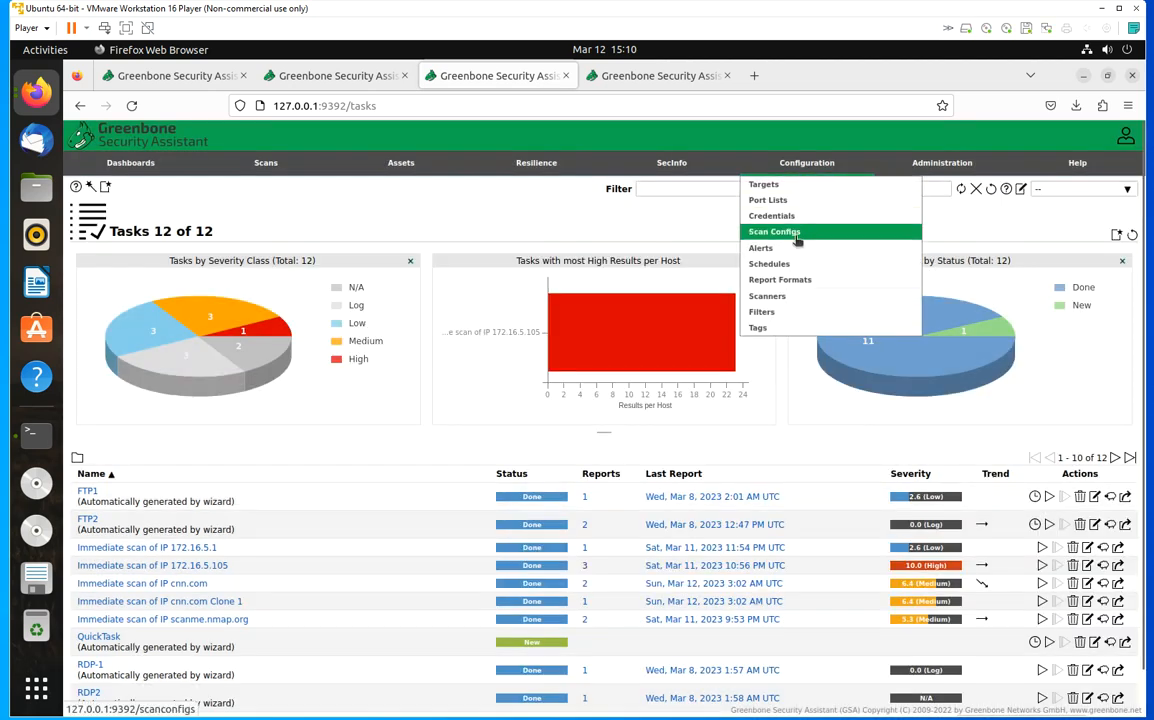
left_click(806, 281)
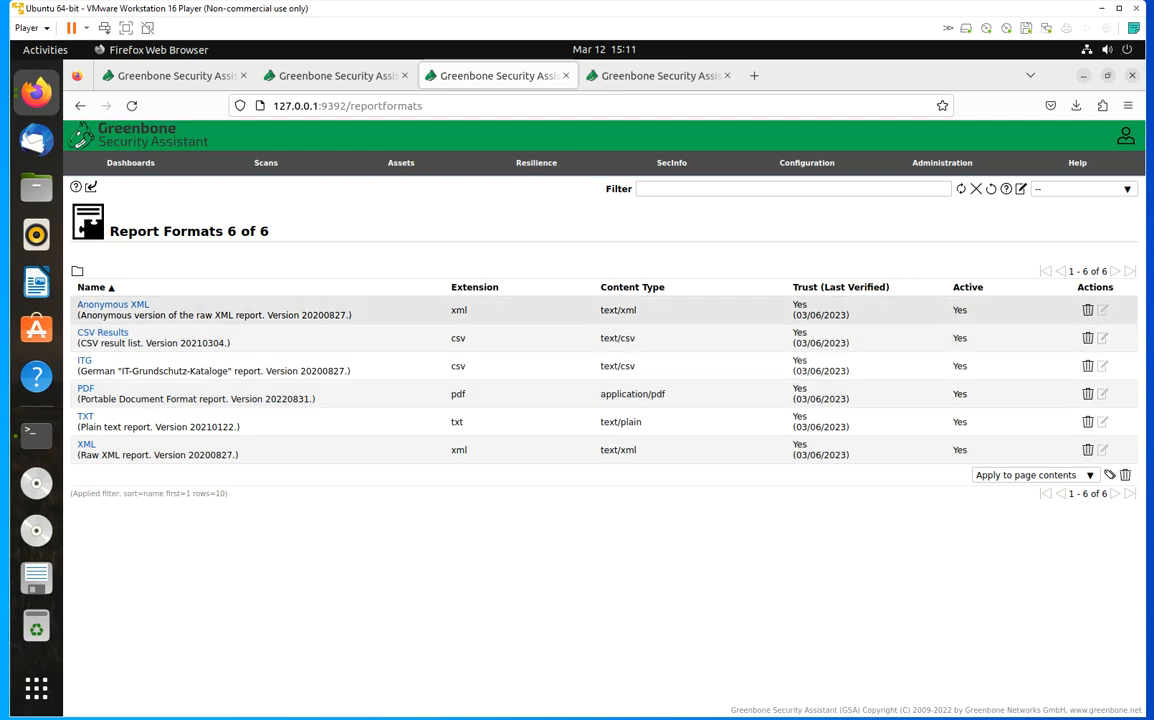
mouse_move(806, 164)
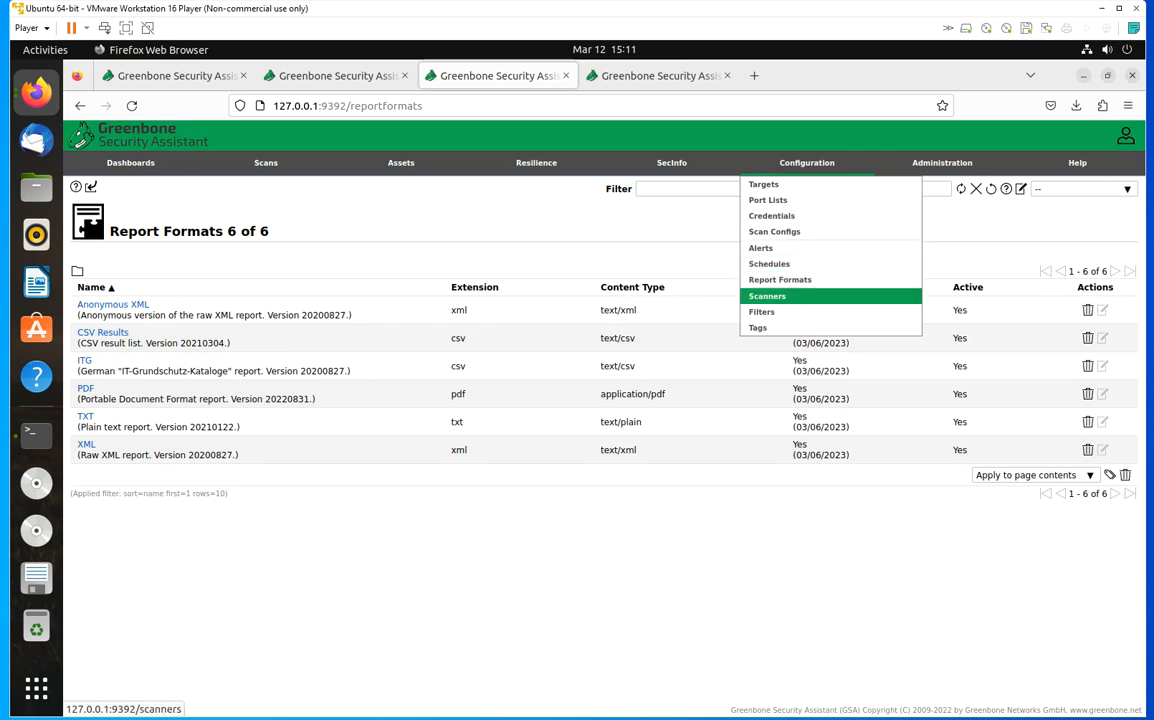
left_click(806, 297)
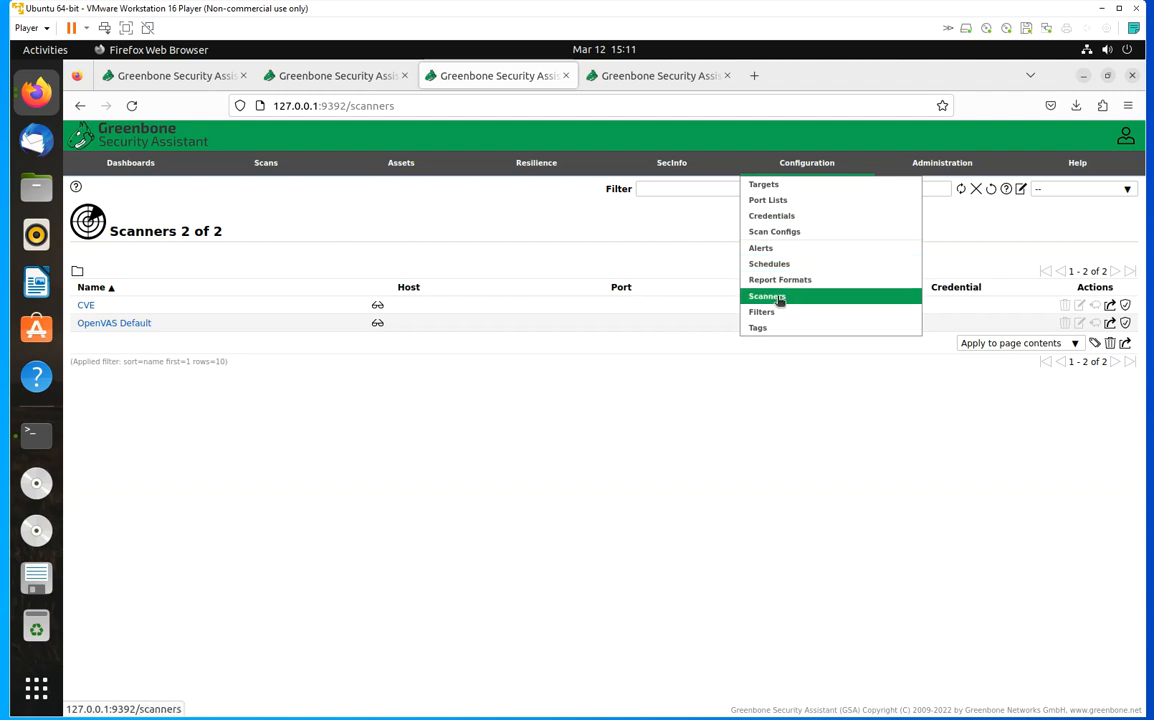
- Check the term of the saved filter Filter1, and return to the Overview dashboard
left_click(762, 312)
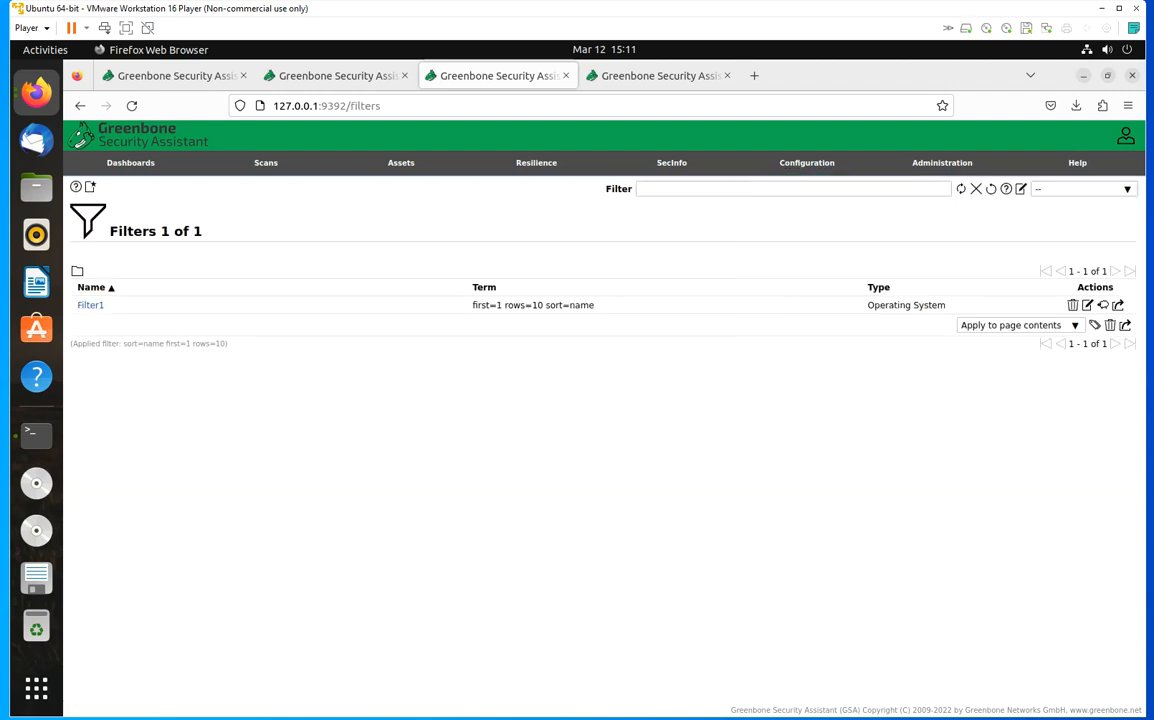
left_click_drag(623, 309, 415, 314)
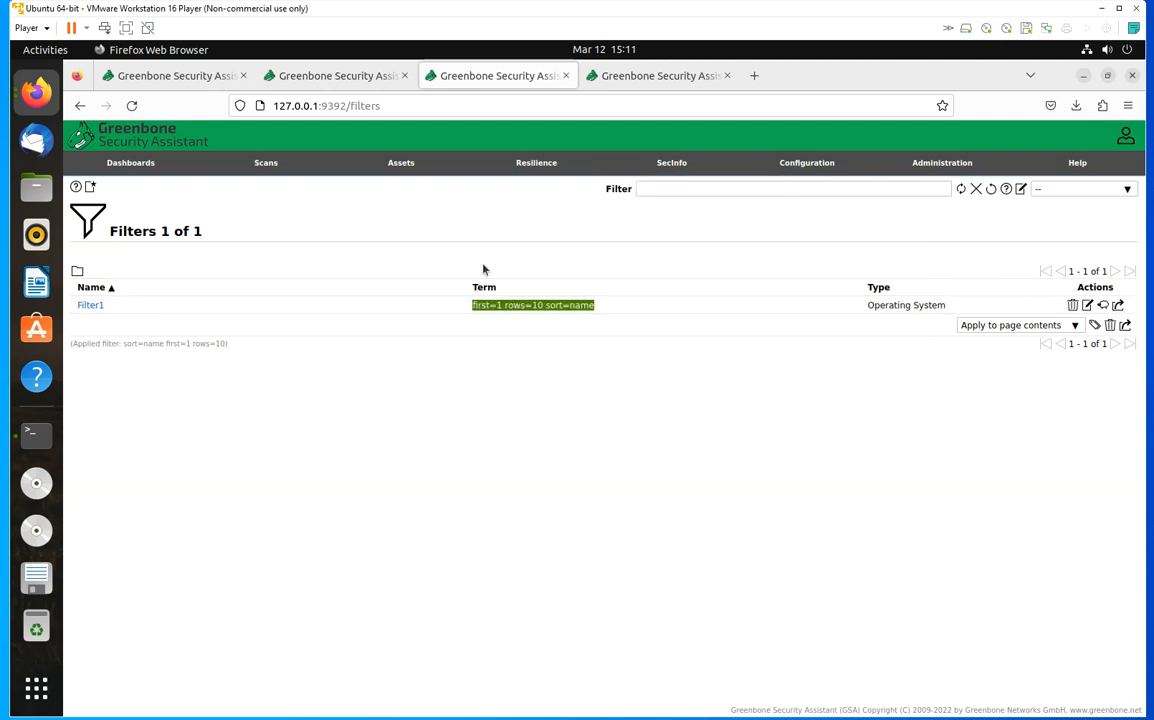
mouse_move(238, 158)
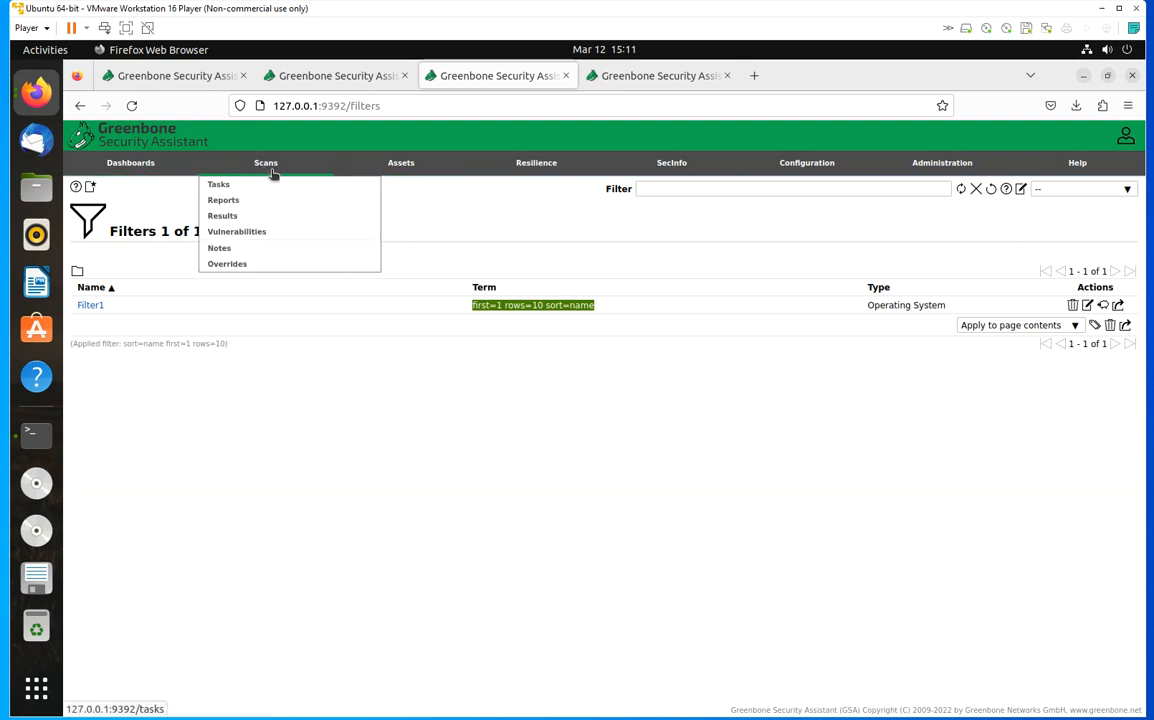
left_click(141, 169)
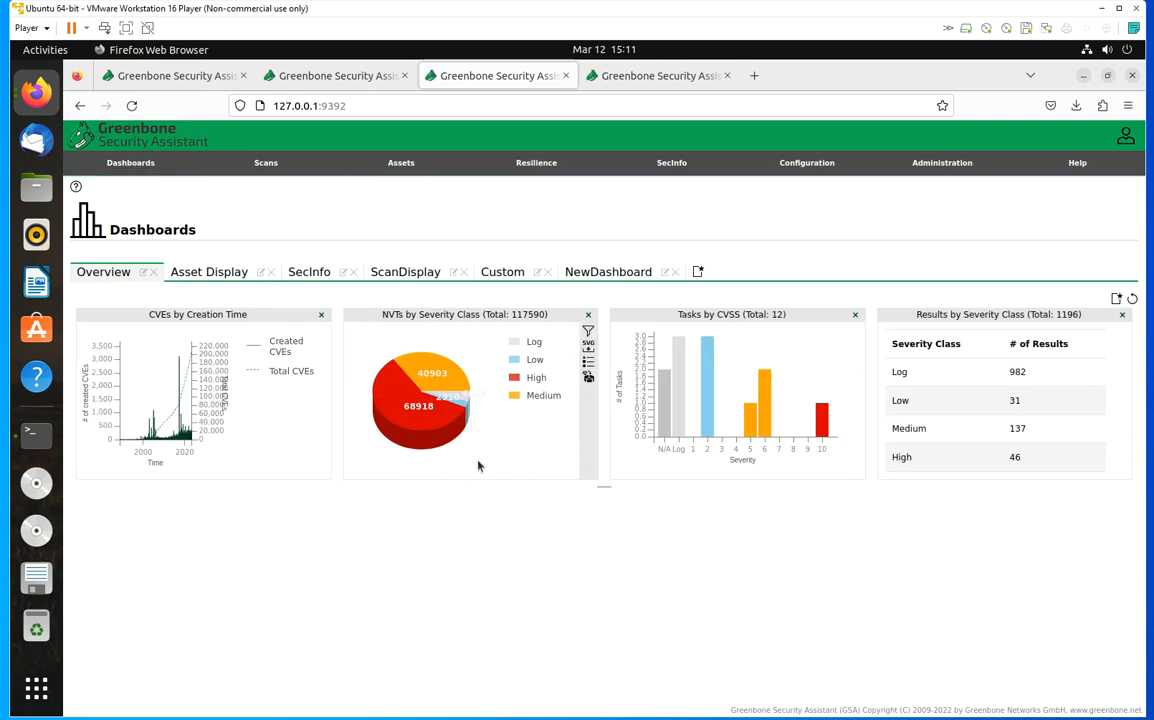
- Review the Asset Display and SecInfo dashboards, and open the details of host 151.101.195.5 from the most vulnerable hosts
left_click(205, 272)
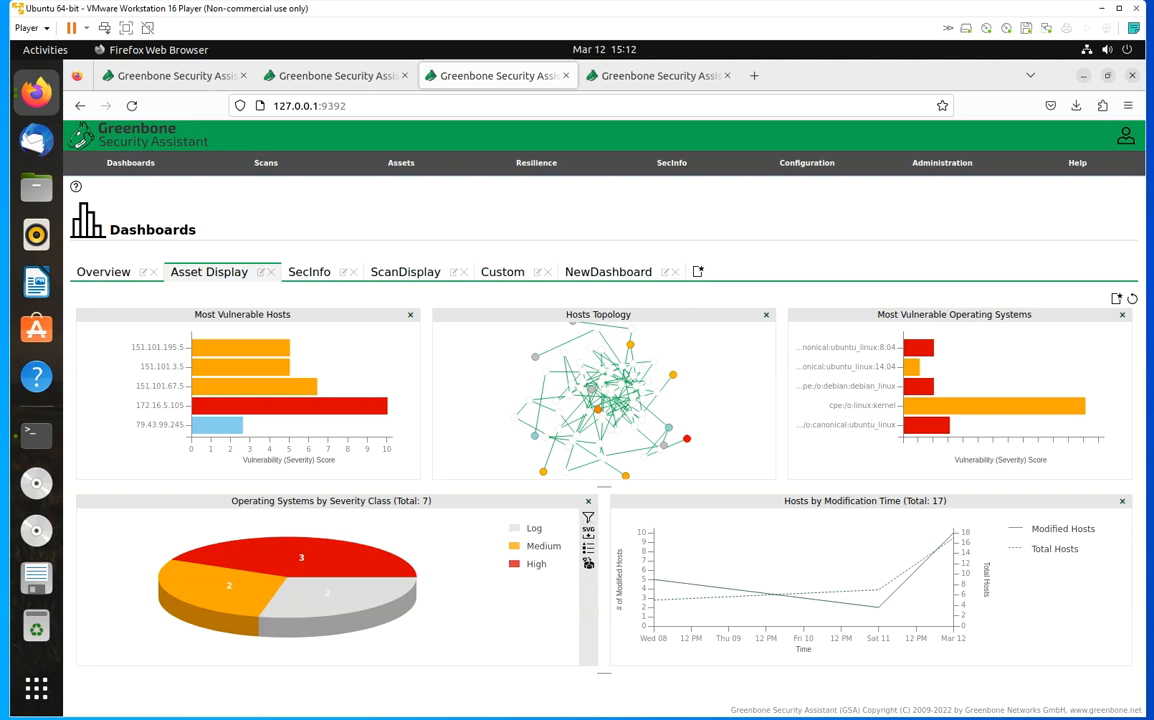
mouse_move(354, 567)
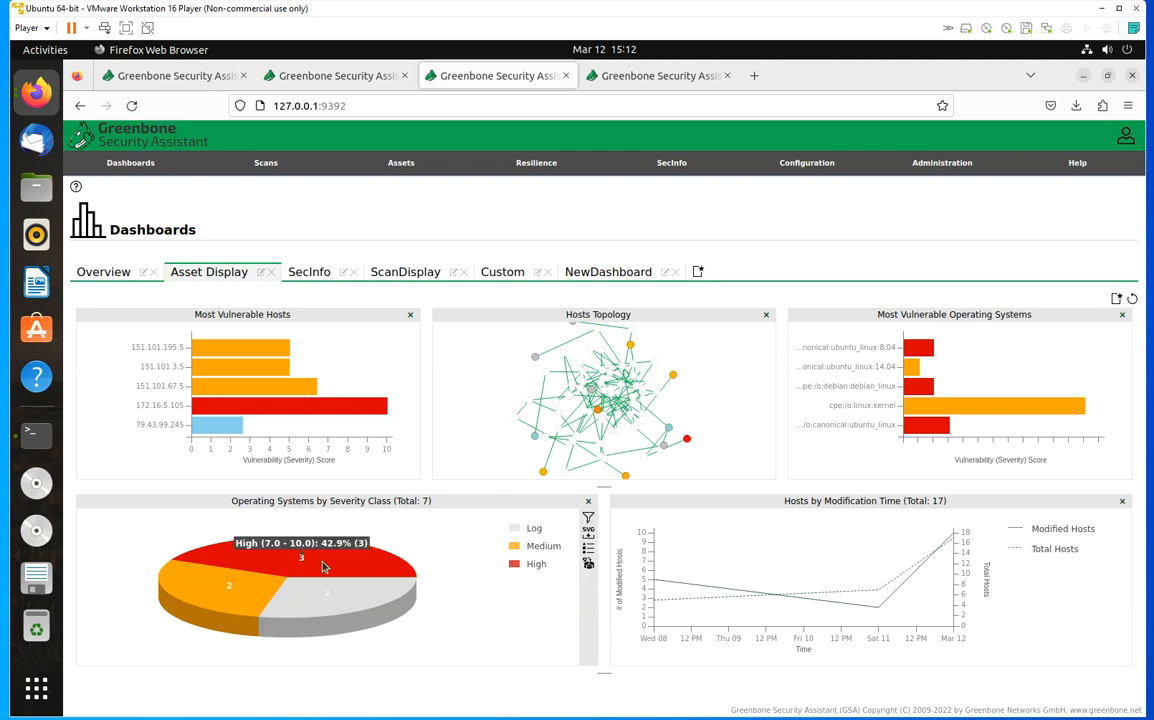
mouse_move(279, 408)
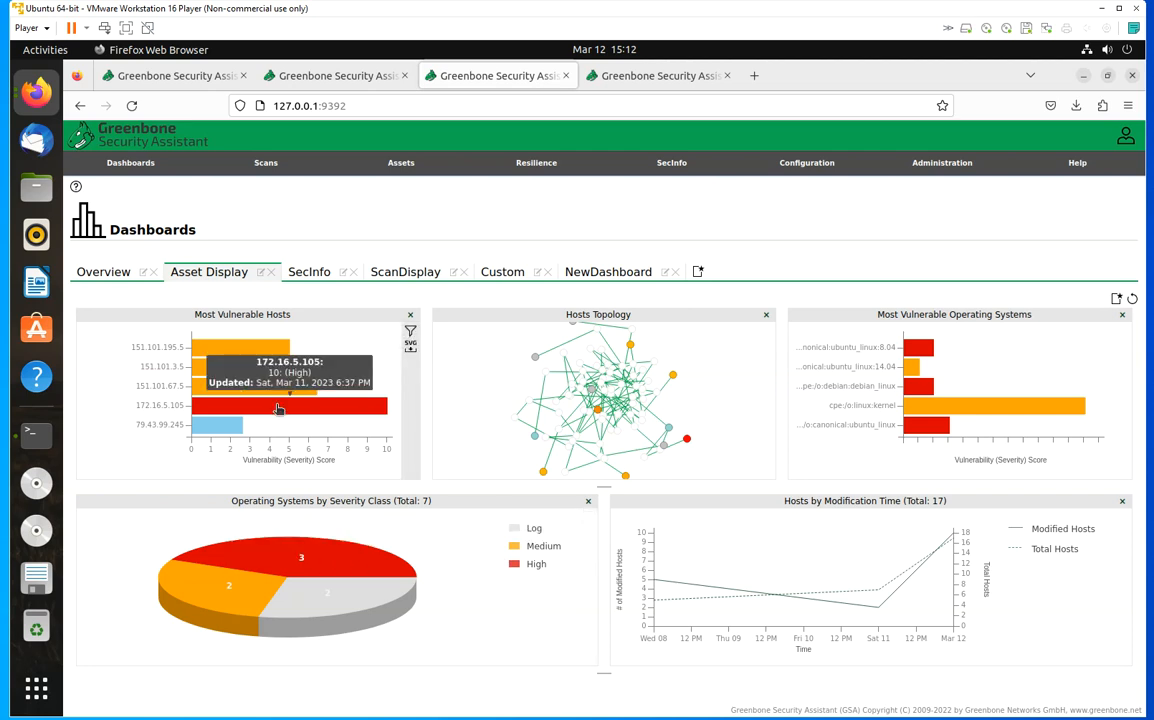
left_click(306, 276)
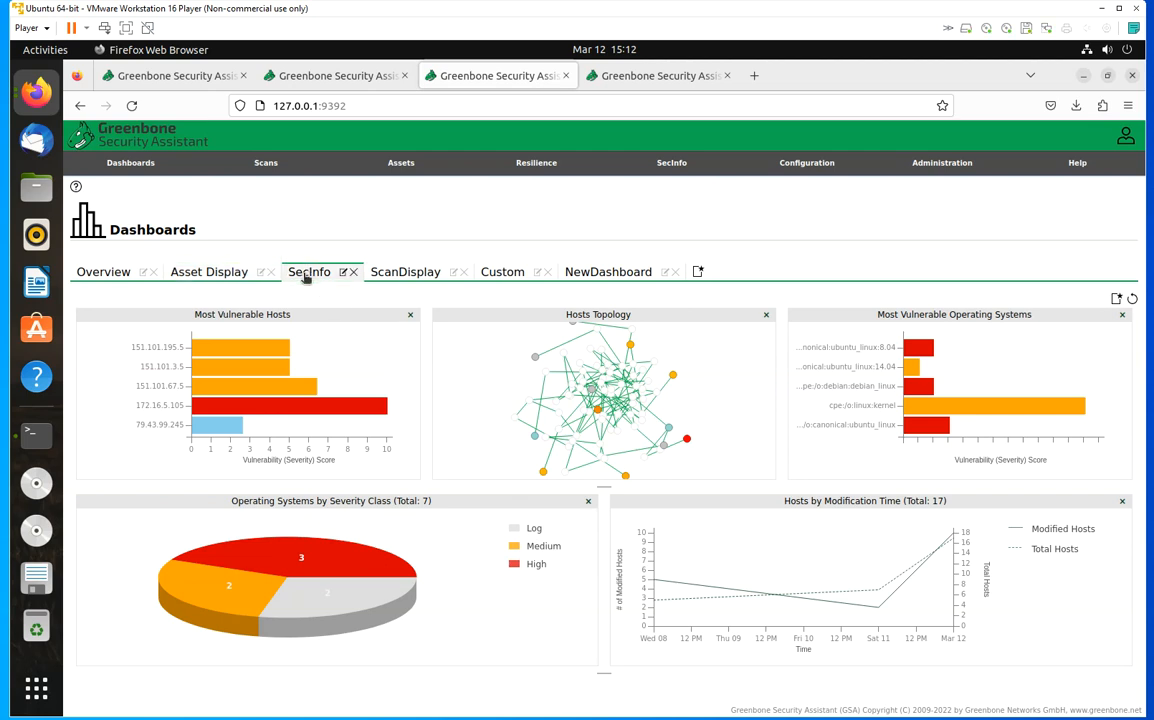
mouse_move(178, 436)
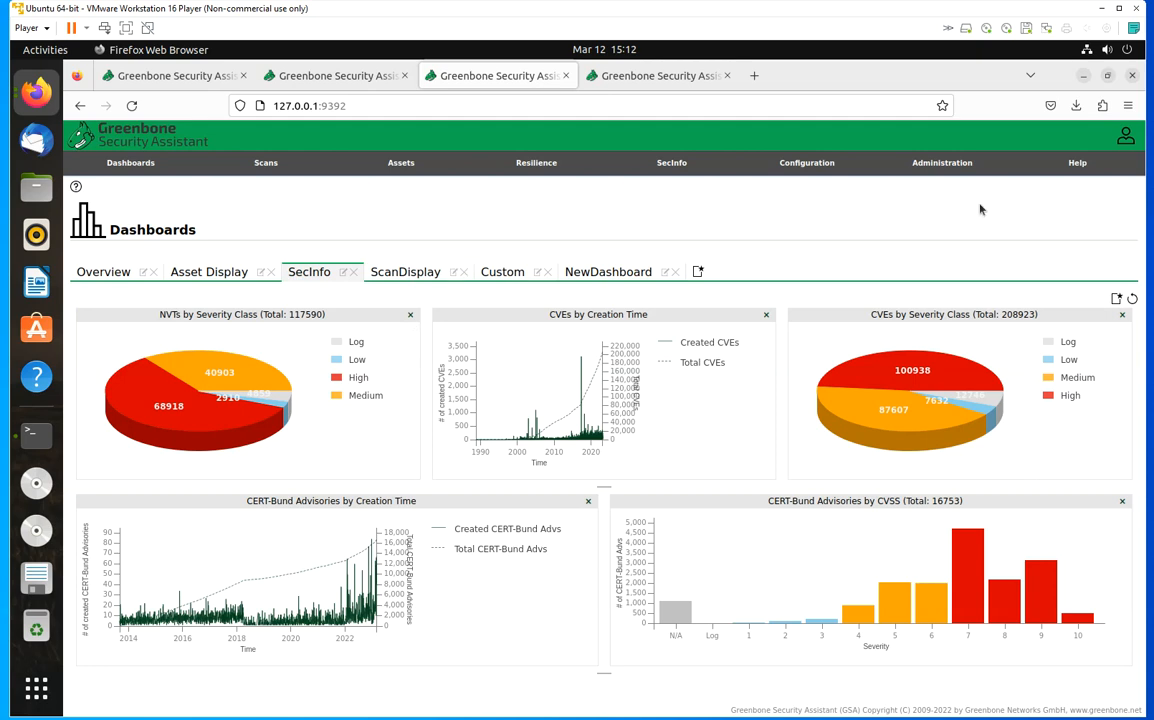
left_click(212, 271)
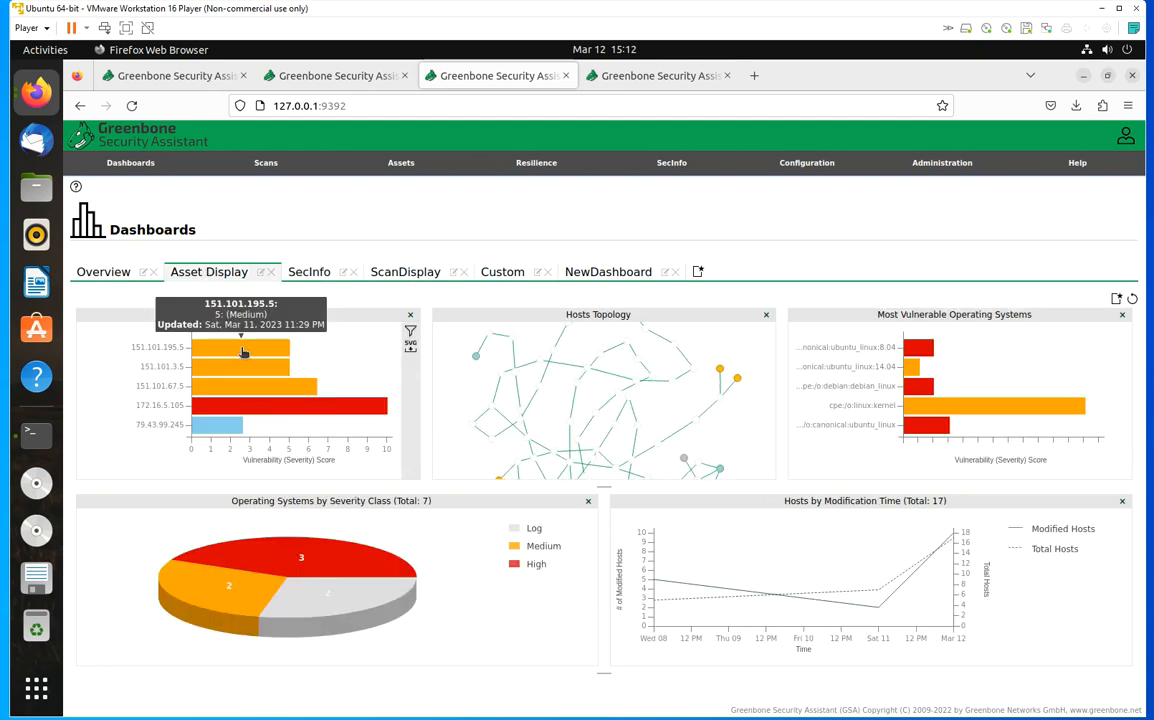
left_click(242, 354)
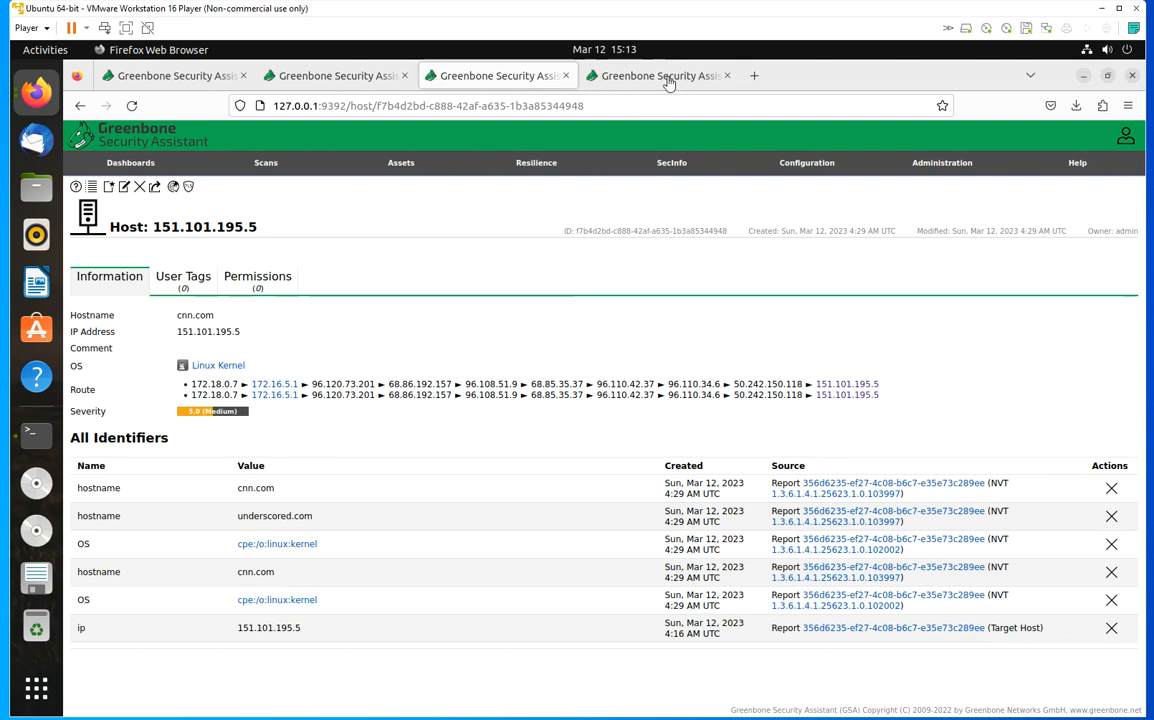
- Discard the unsaved new task and open the list of scan vulnerabilities
left_click(316, 72)
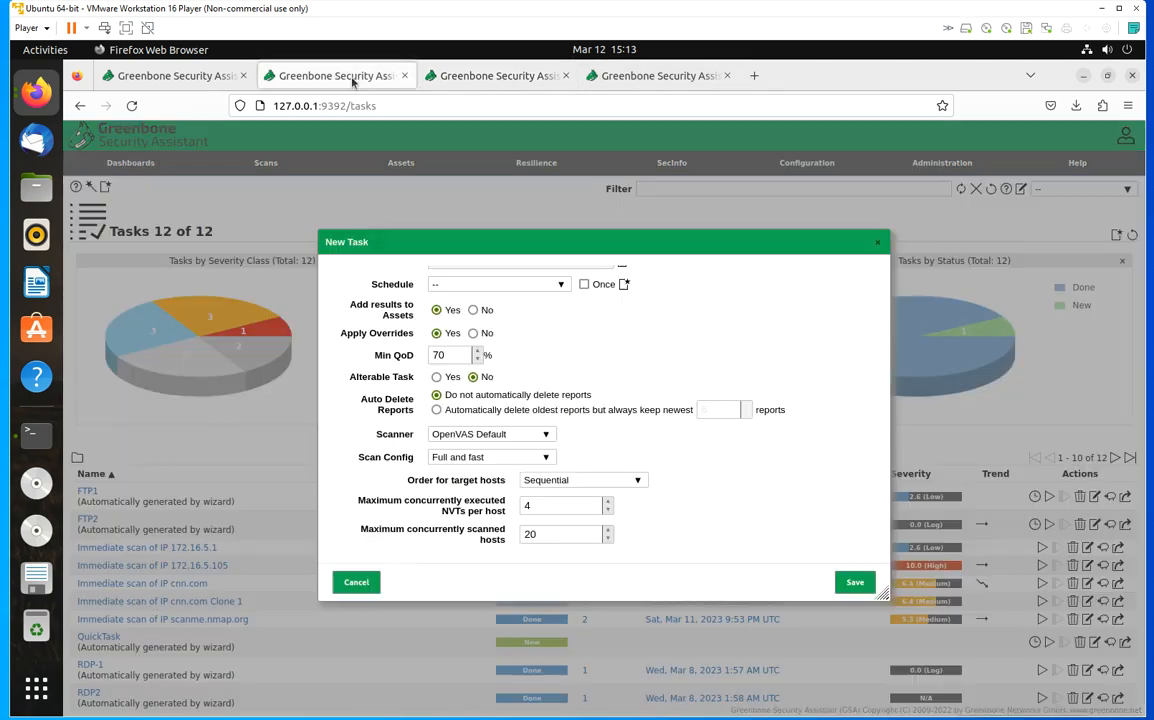
left_click(356, 582)
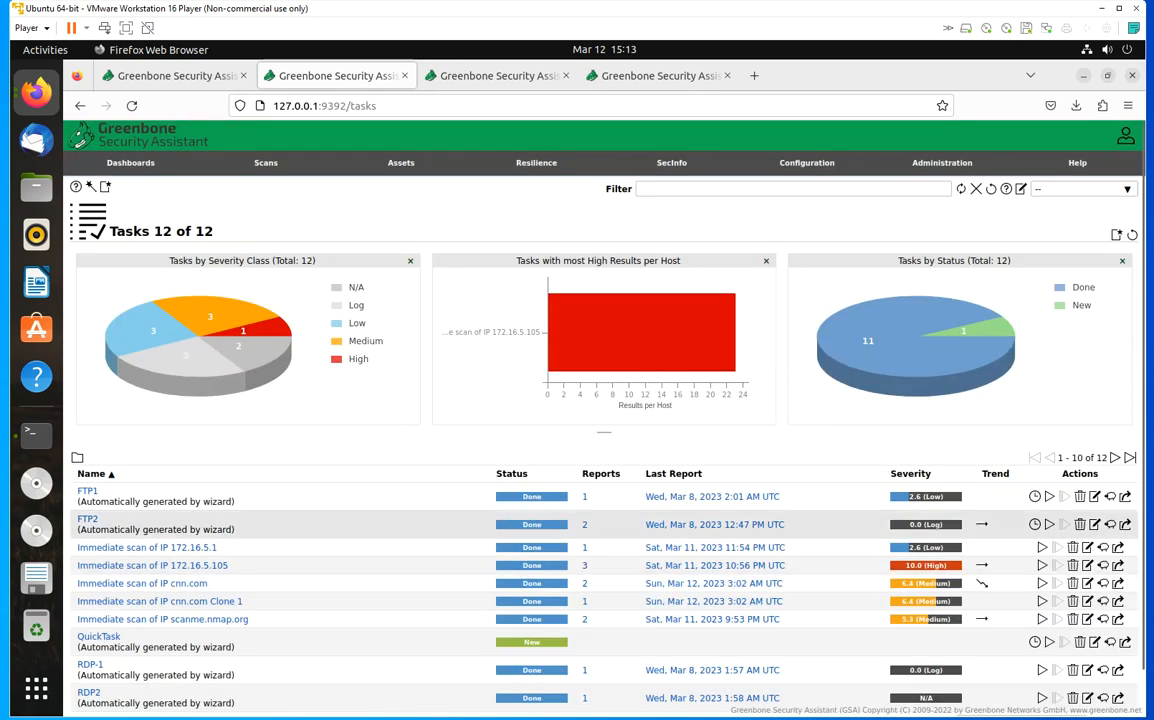
mouse_move(266, 166)
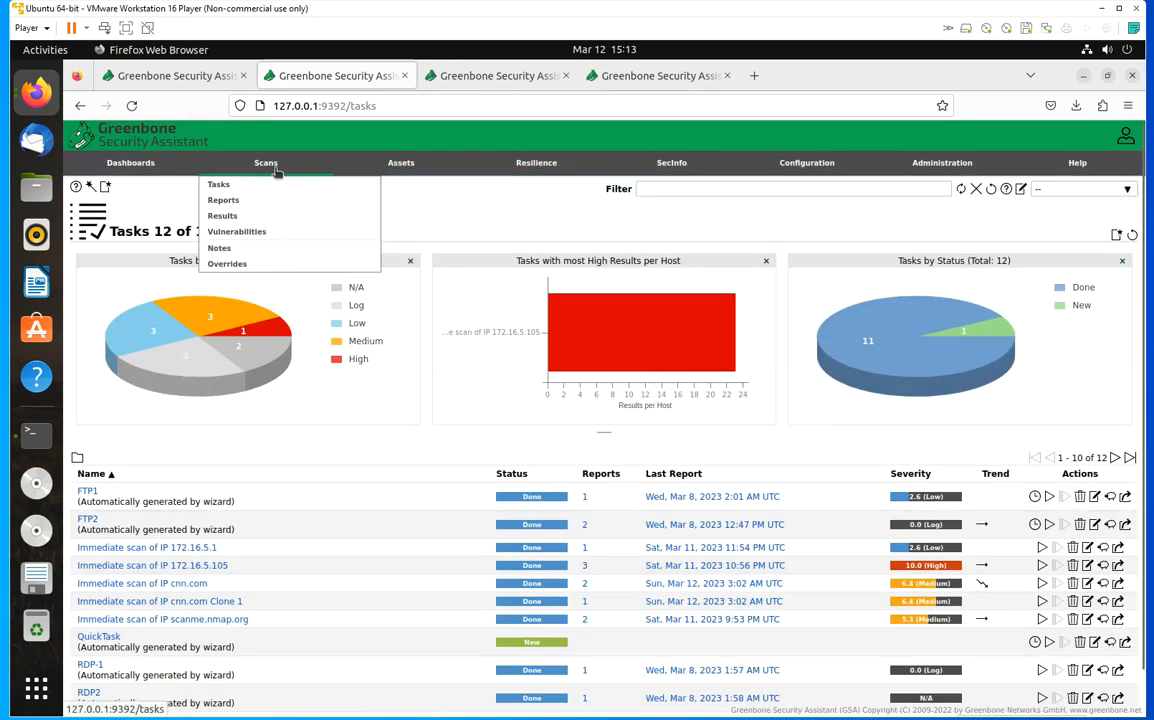
left_click(240, 232)
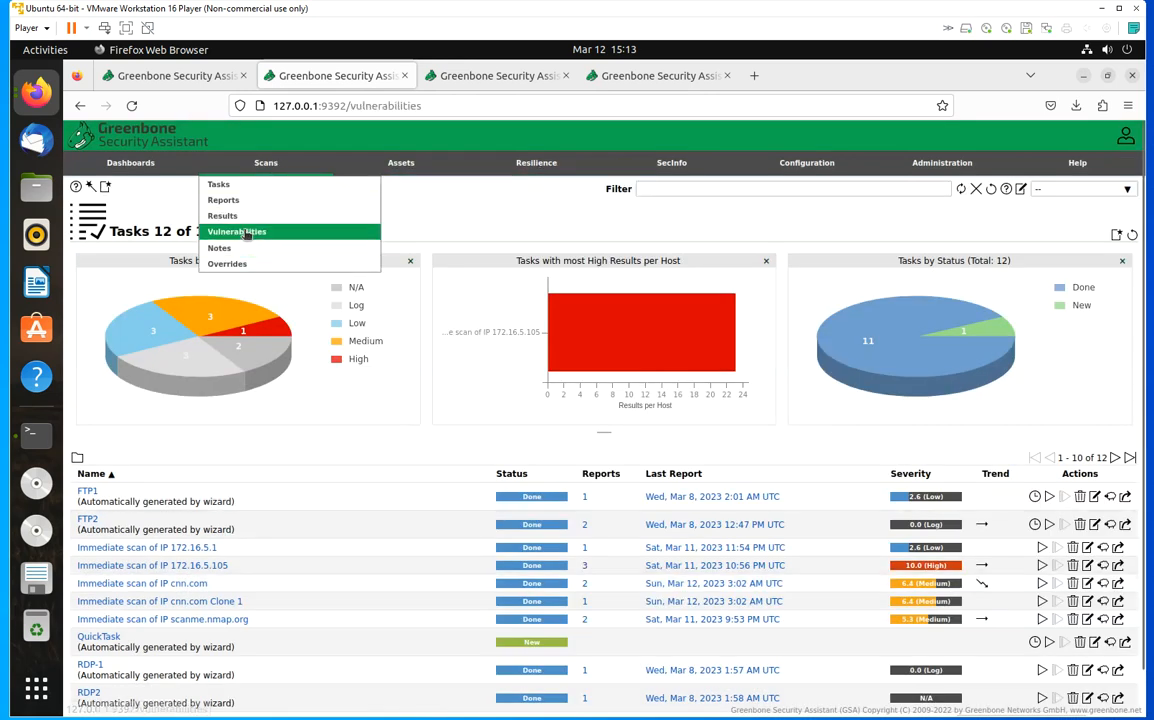
mouse_move(821, 386)
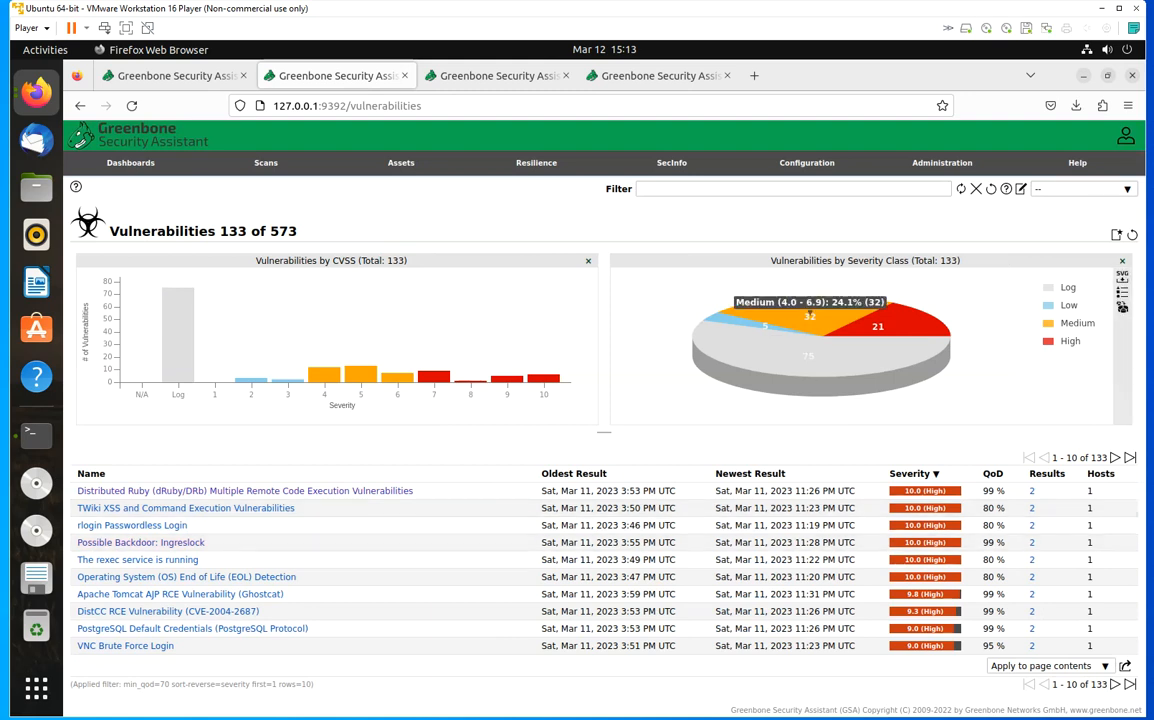
- Filter the vulnerabilities to the High severity class using the severity class chart
left_click(645, 190)
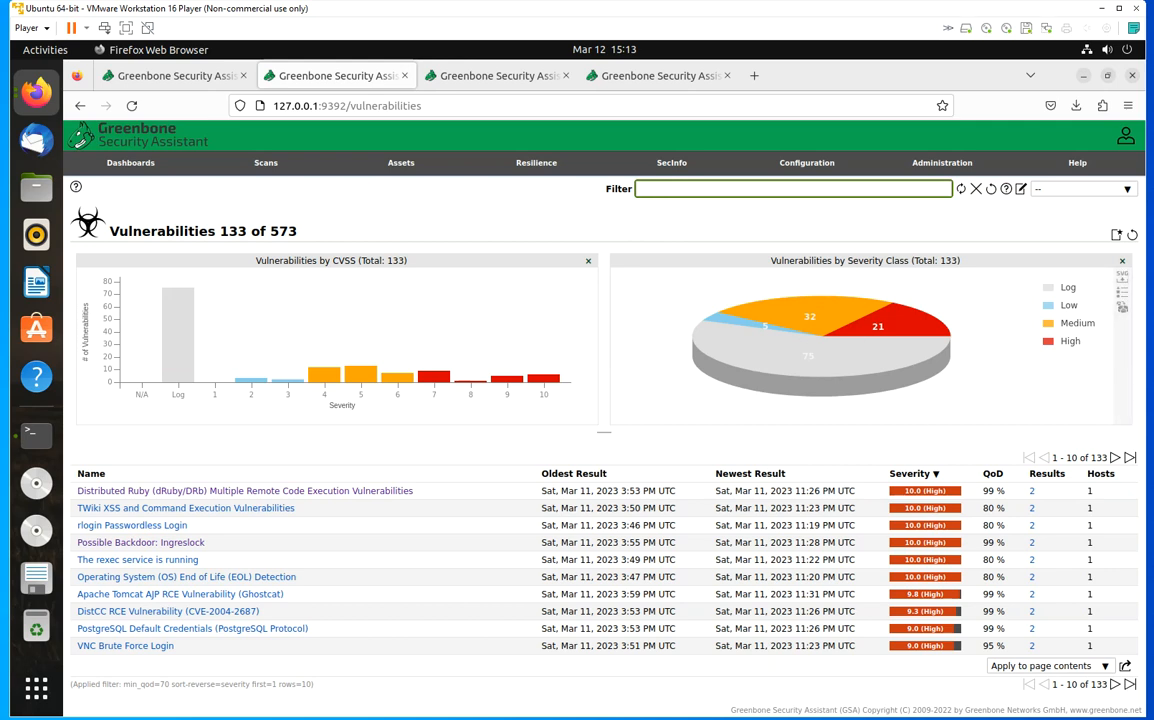
mouse_move(674, 346)
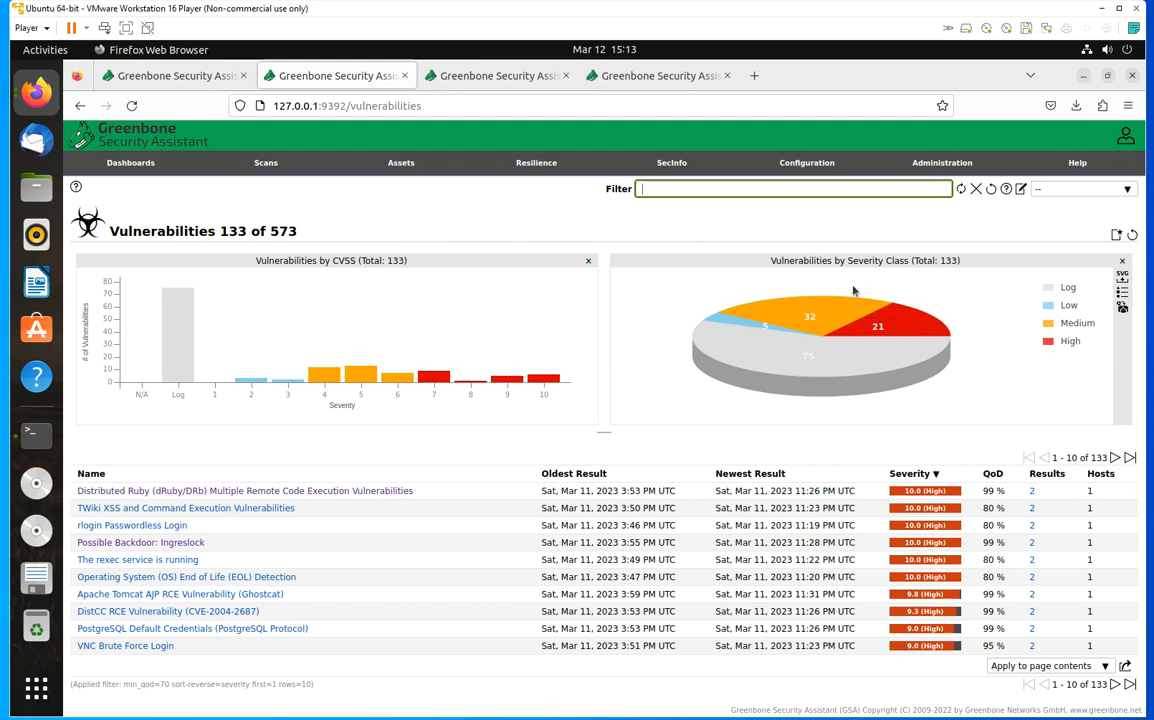
mouse_move(880, 328)
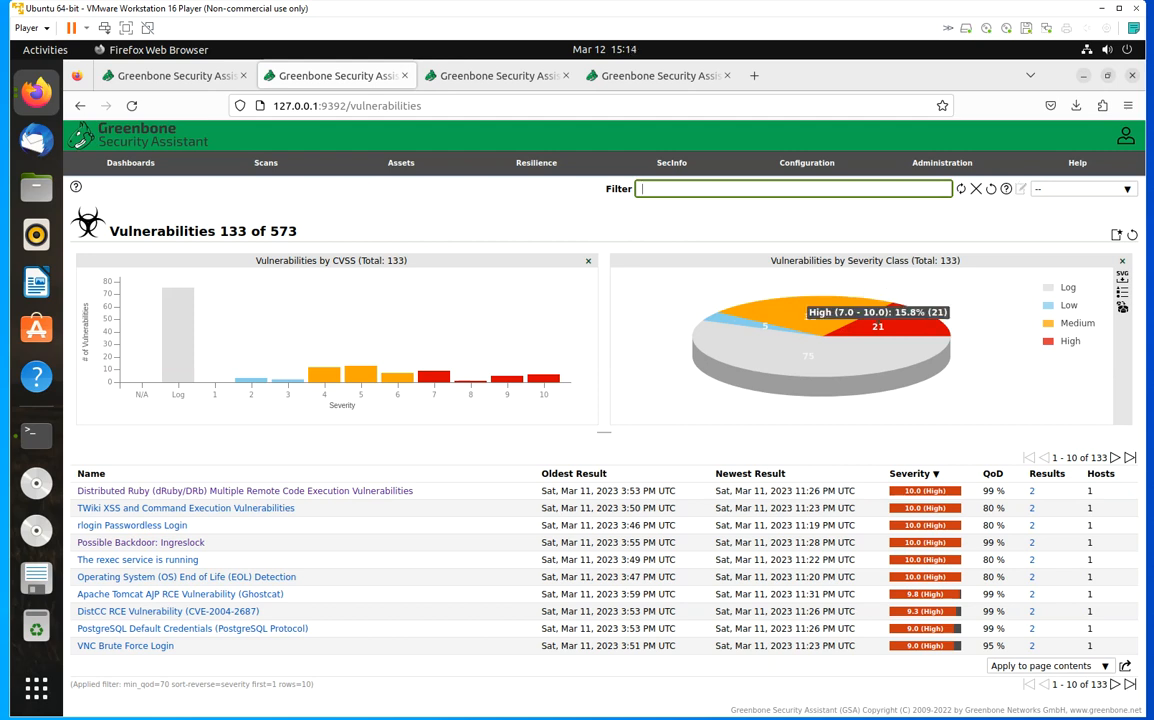
left_click(911, 332)
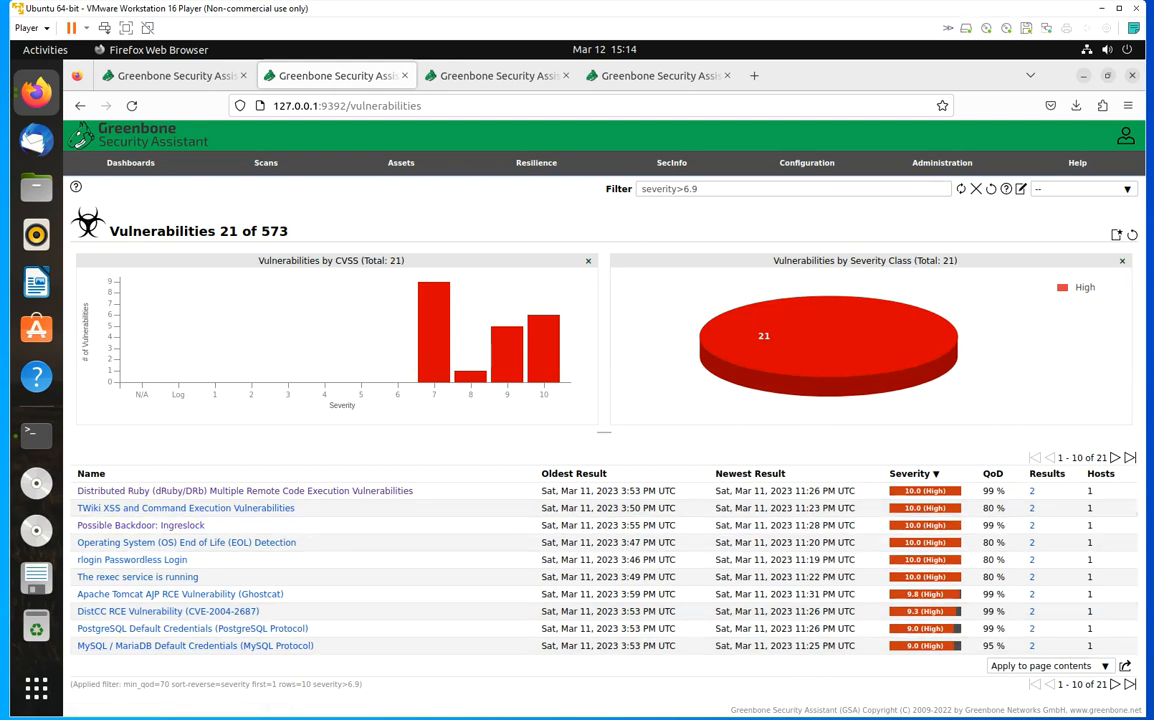
- Copy the filter term severity>6.9 from the vulnerabilities list into the term of a new filter
left_click(718, 189)
key("ctrl+a")
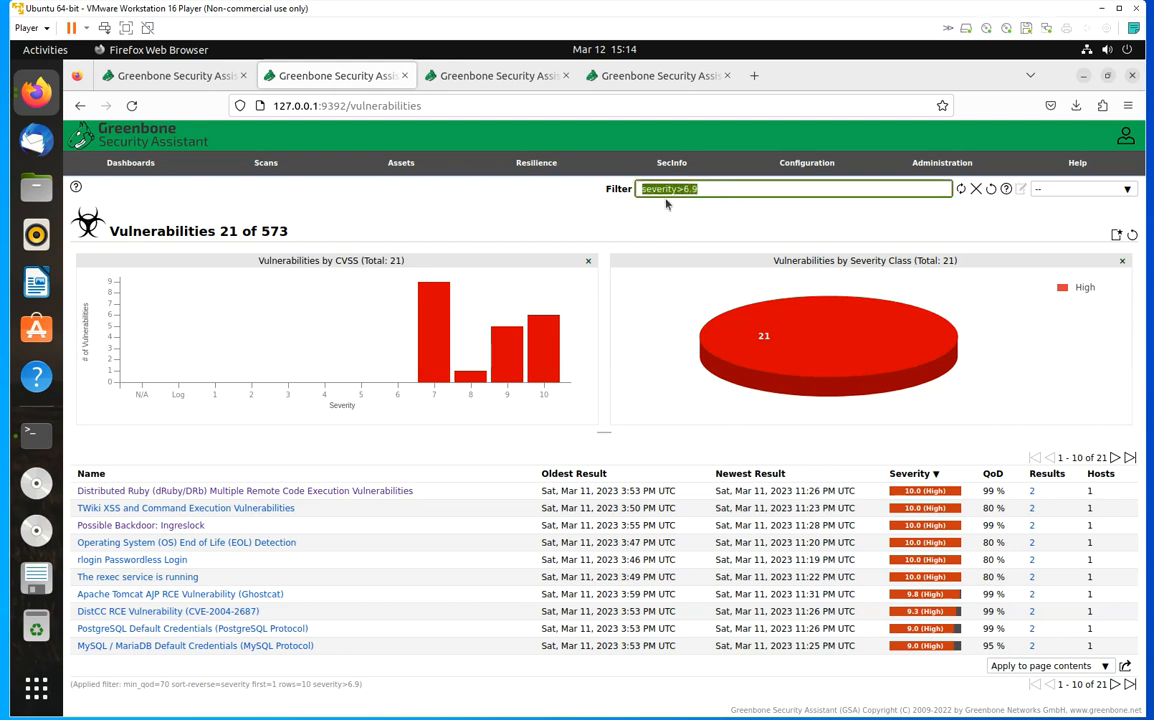
right_click(679, 189)
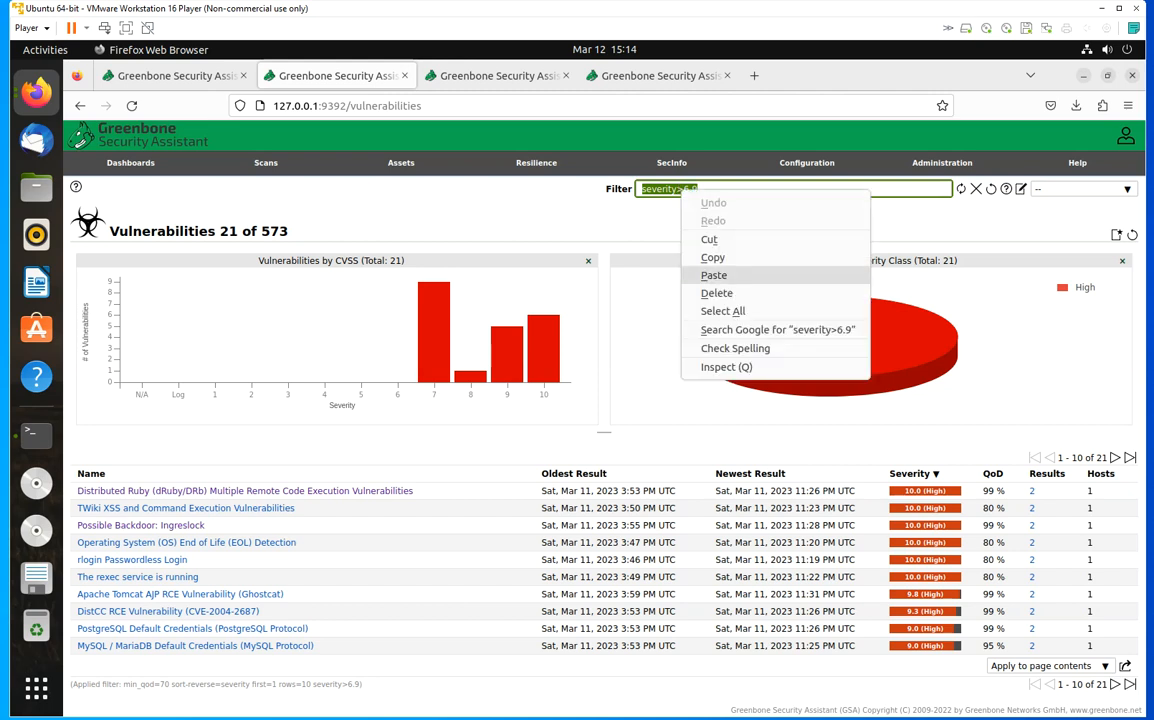
left_click(705, 257)
left_click(660, 75)
mouse_move(807, 162)
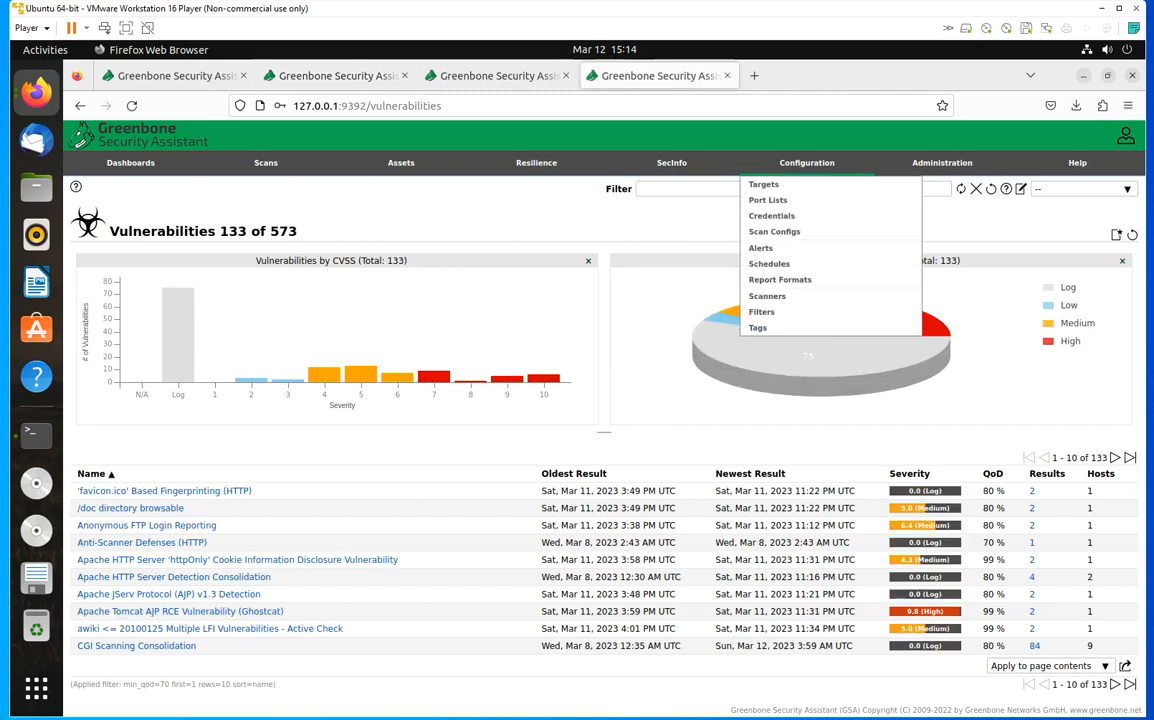
left_click(762, 311)
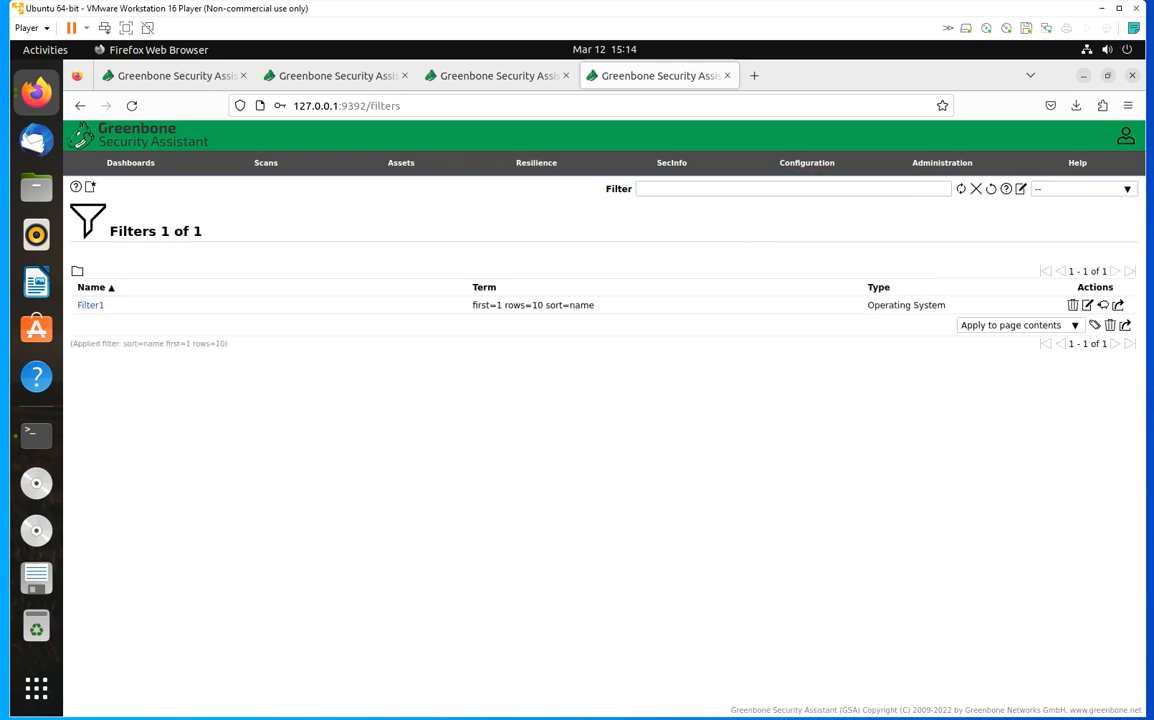
left_click(90, 186)
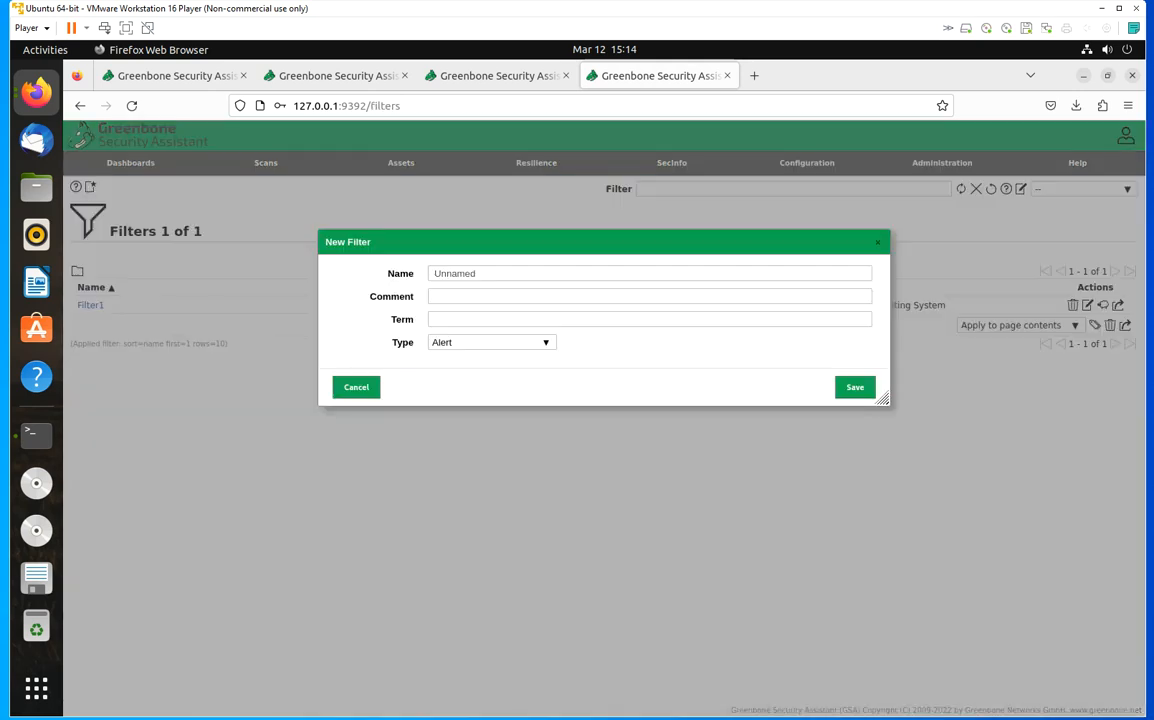
right_click(454, 322)
left_click(488, 411)
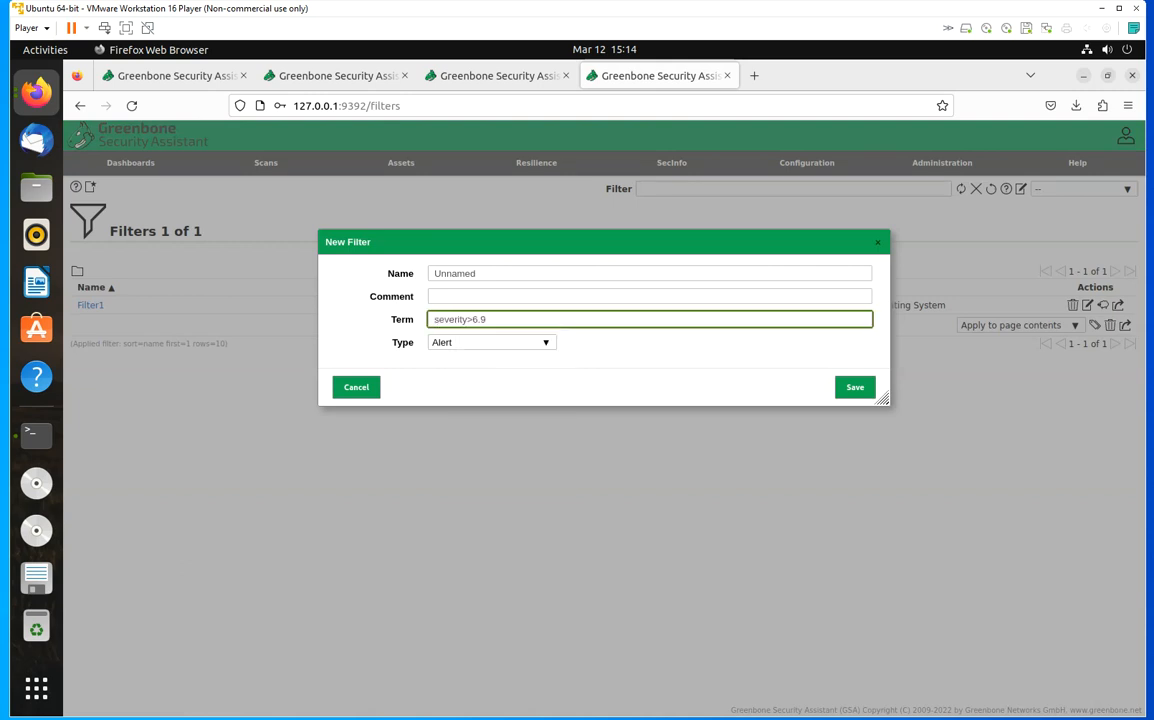
- Set the new filter's type to Vulnerability, and cancel without saving the filter
left_click(546, 342)
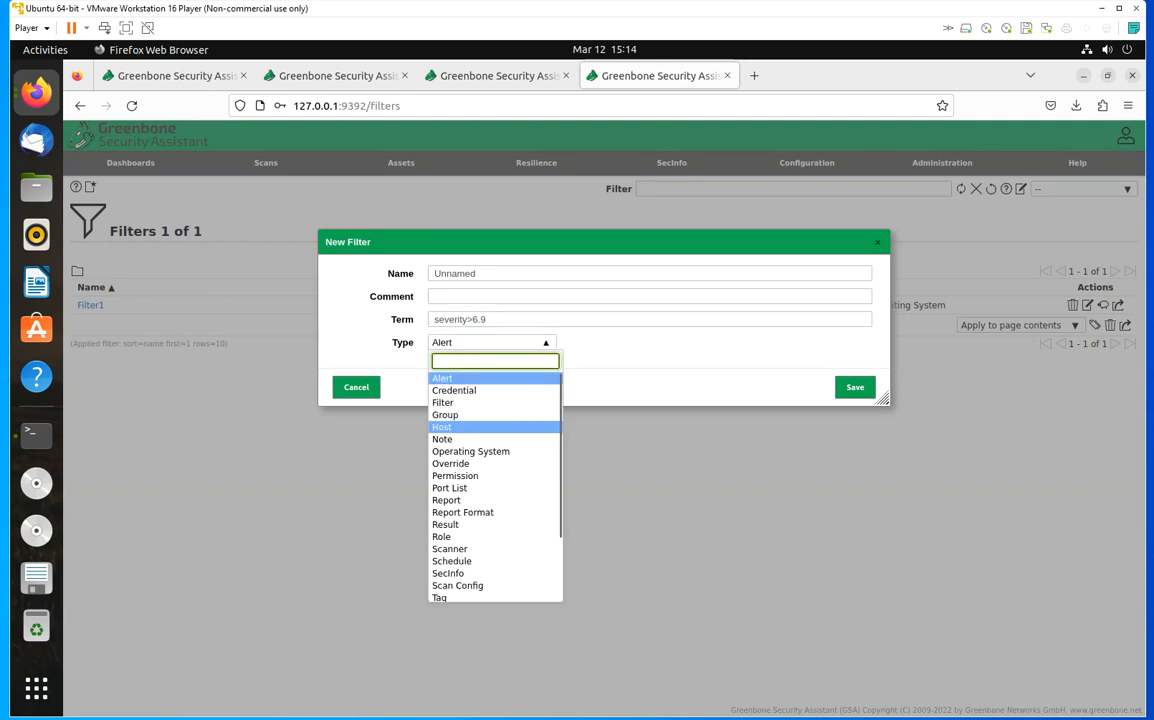
scroll(510, 523, "down", 2)
scroll(510, 523, "up", 2)
scroll(510, 523, "down", 2)
left_click(458, 595)
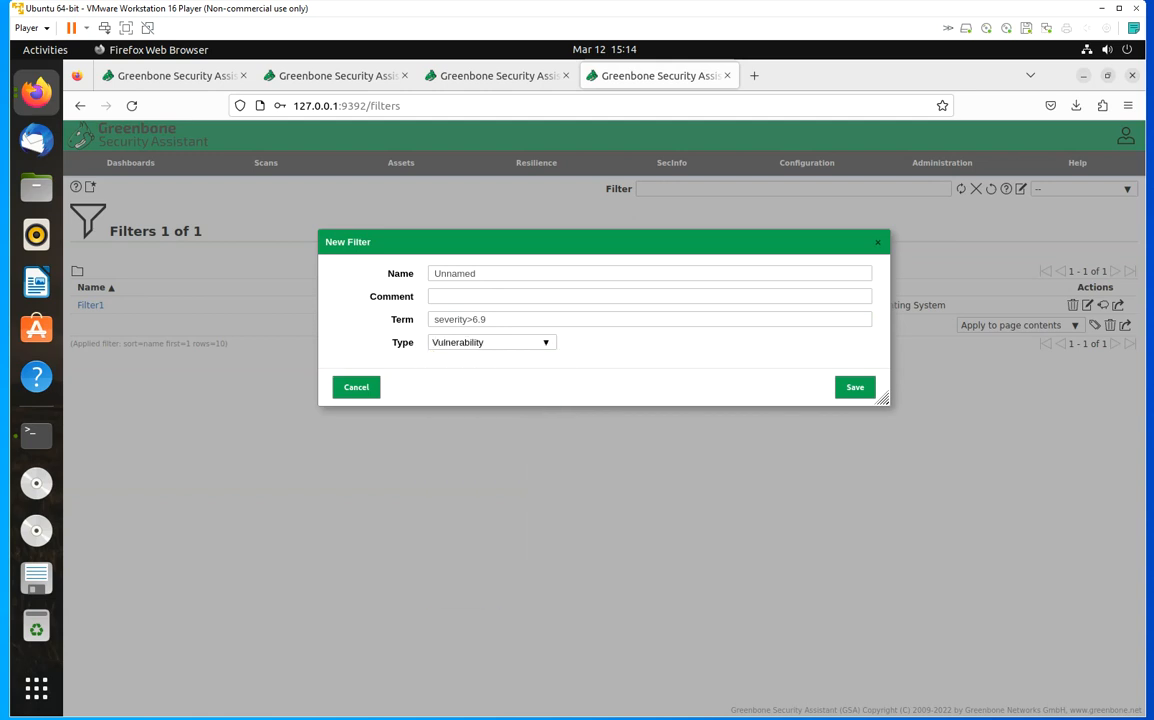
left_click(489, 272)
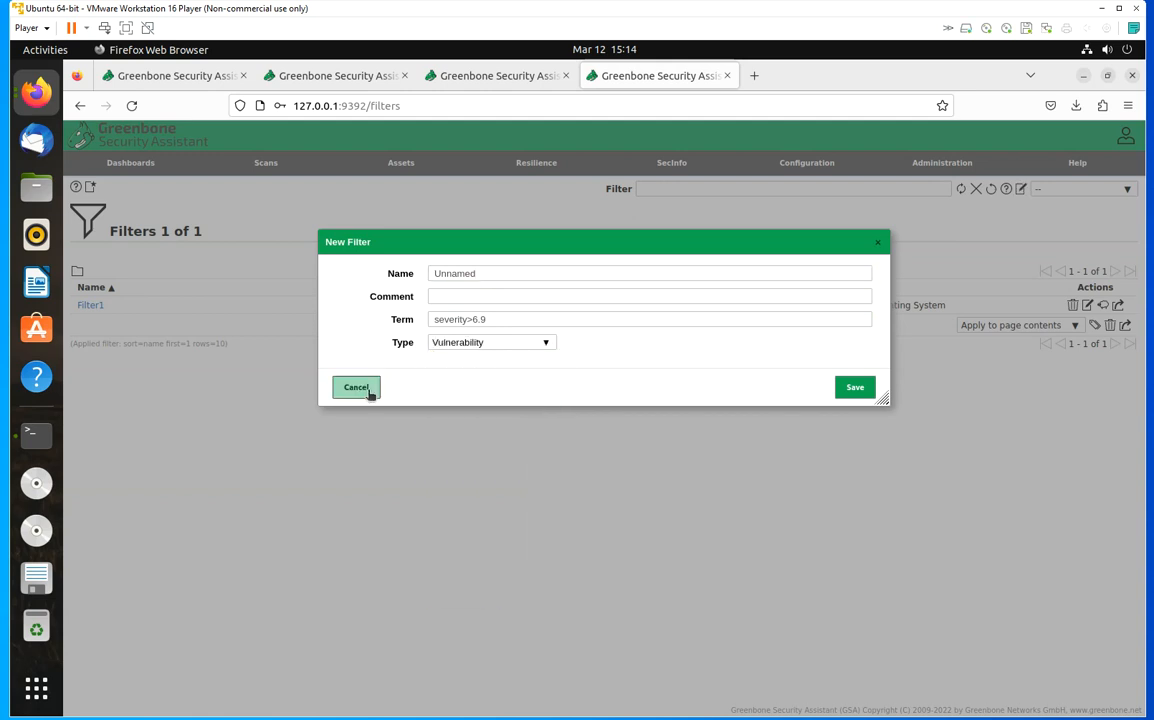
left_click(365, 391)
- Check the Tags page and the fields offered for a new tag, and cancel without creating one
mouse_move(752, 248)
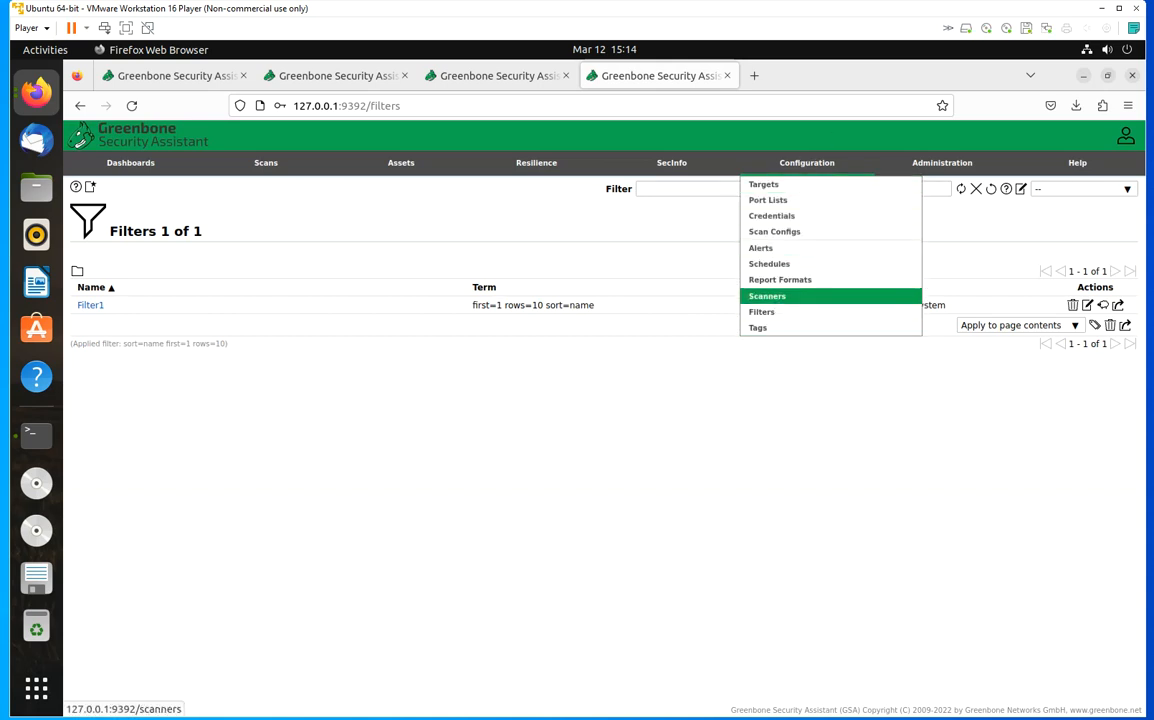
left_click(779, 330)
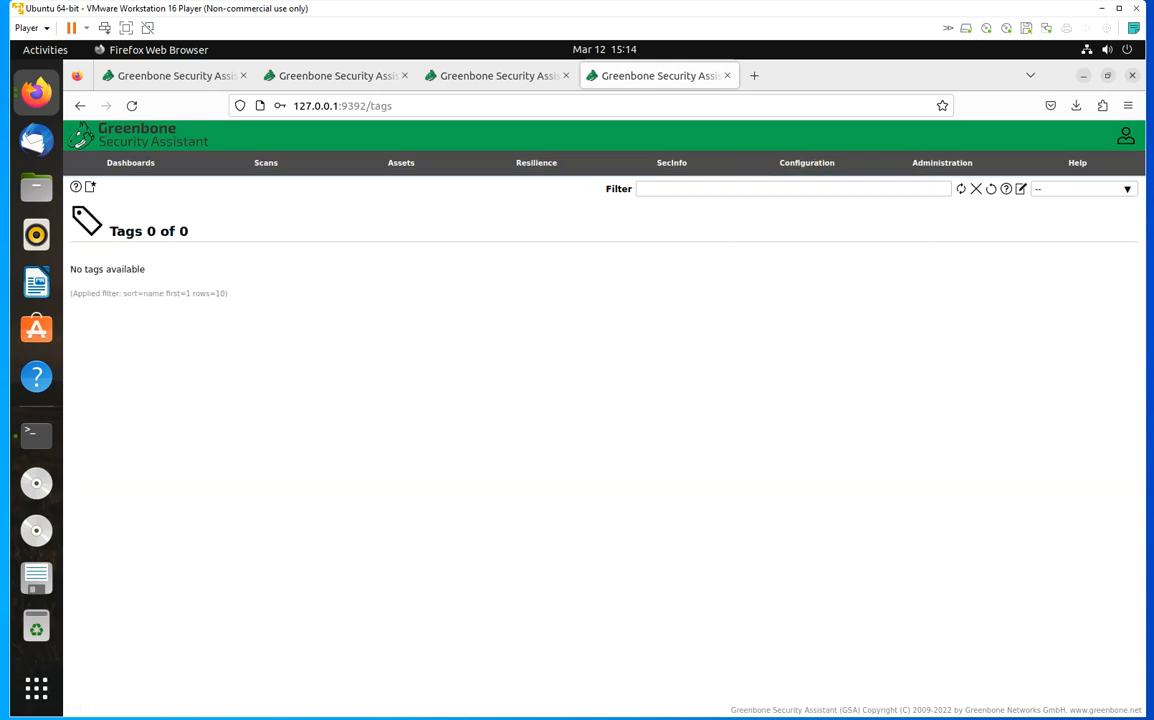
left_click(90, 187)
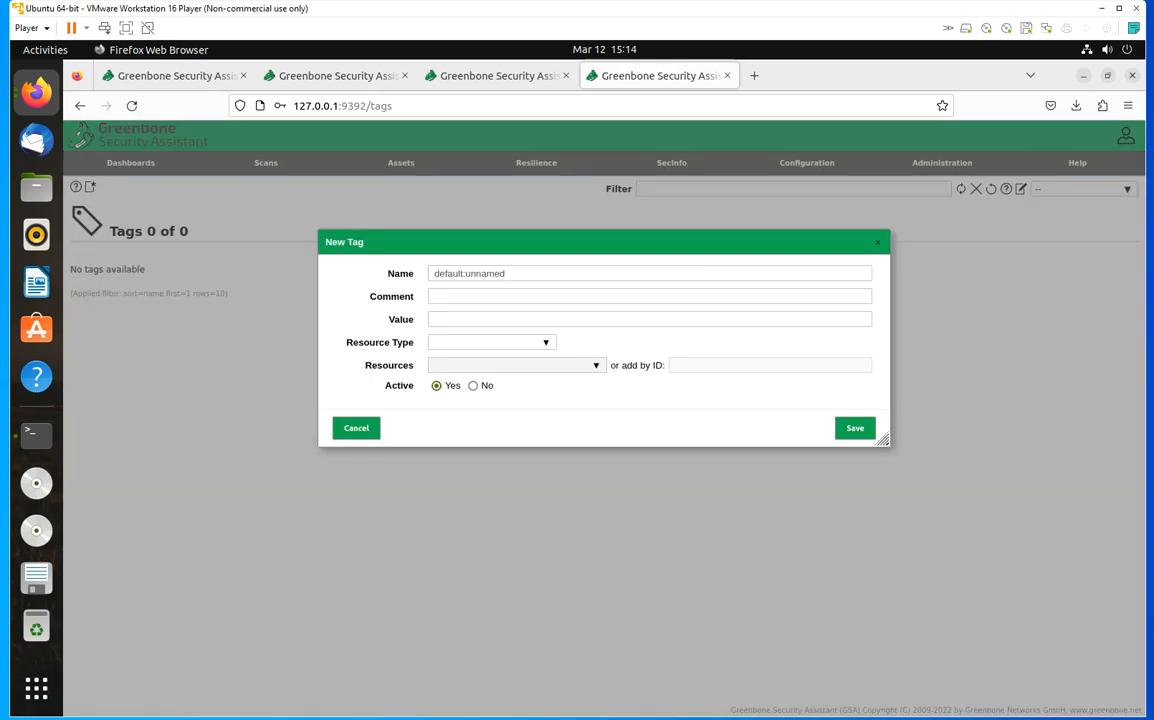
left_click(356, 428)
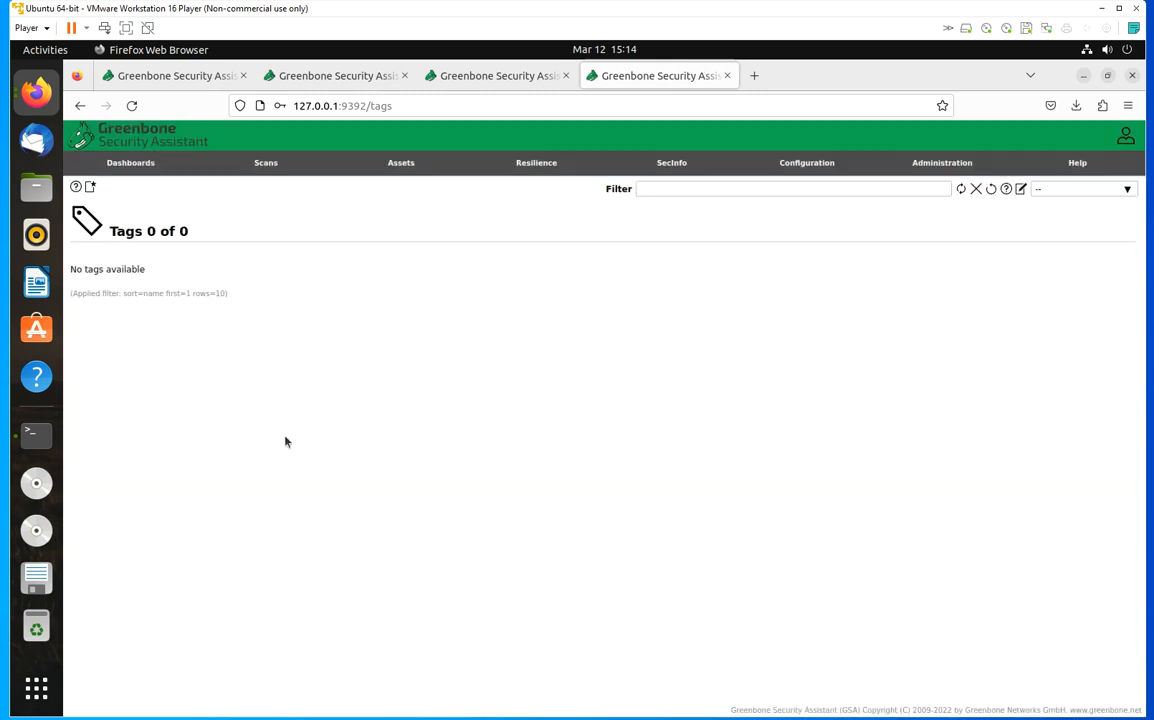
mouse_move(798, 161)
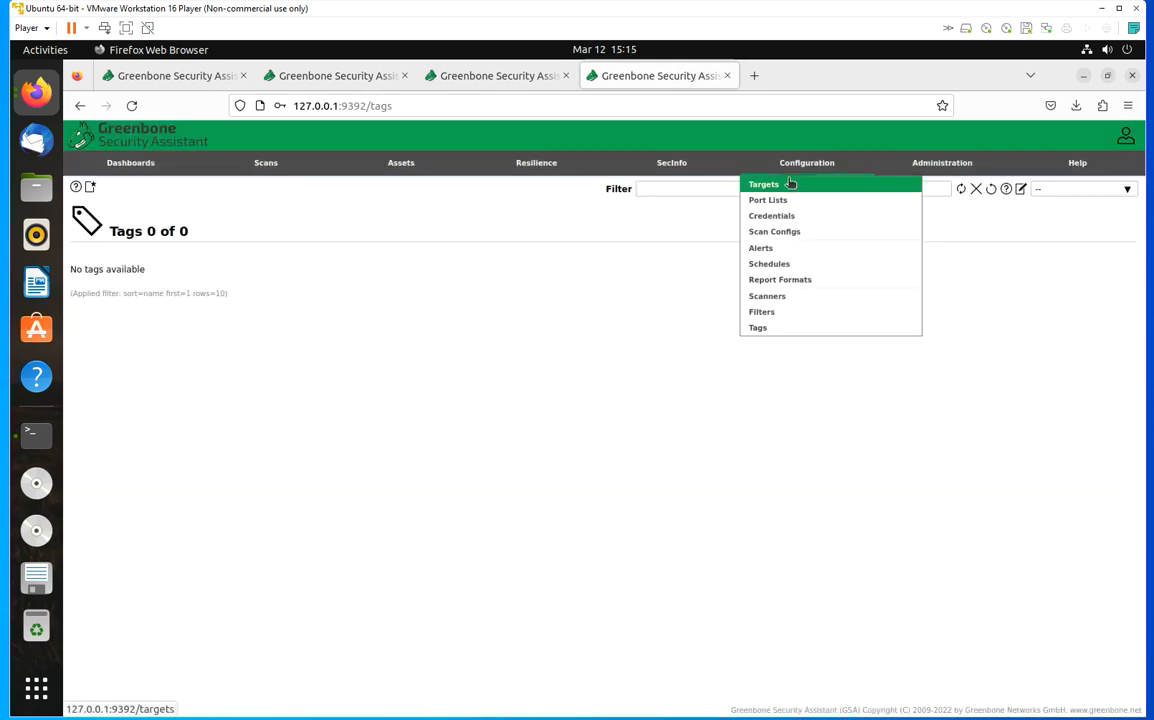